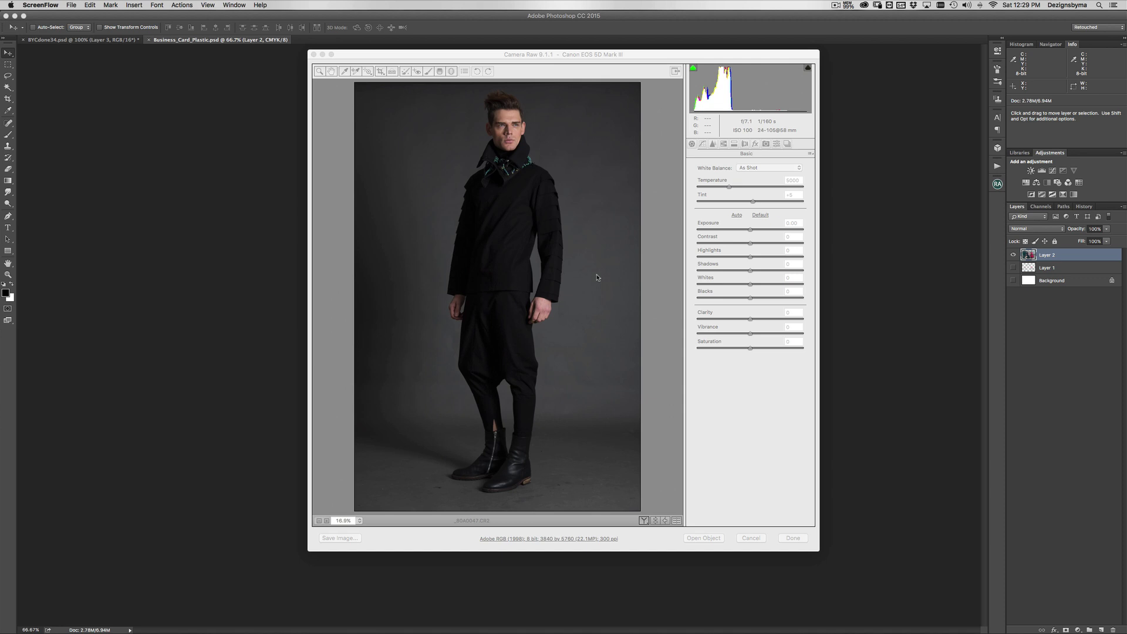
- Activate the Camera Raw window for _BGA0047.CR2, leaving the Basic sliders at their defaults
left_click(745, 71)
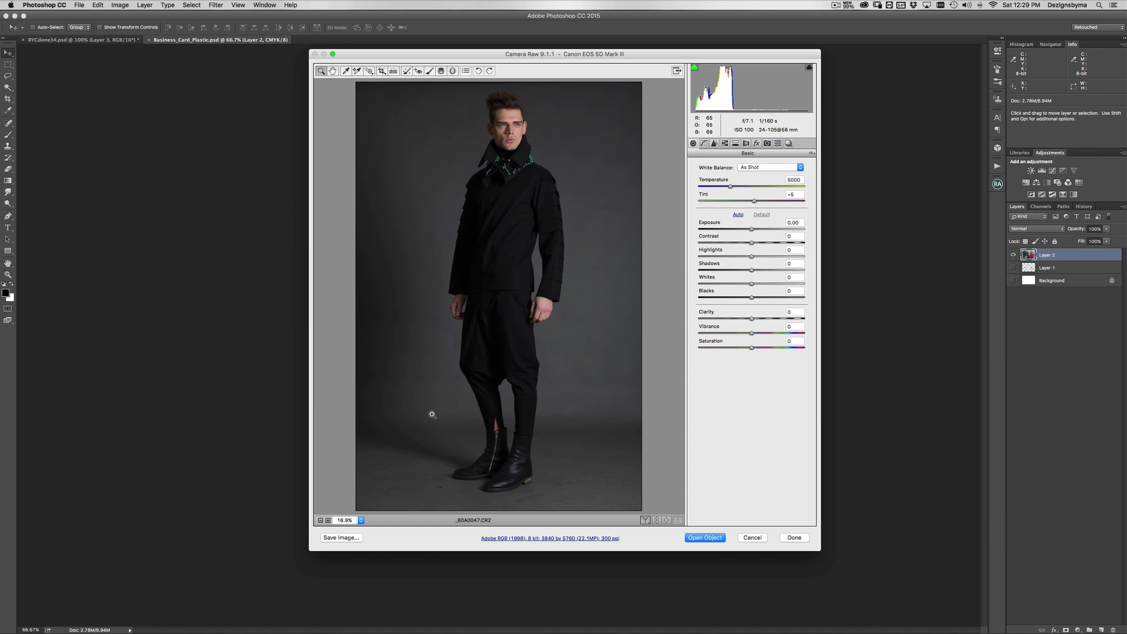
- Open the raw photo in Photoshop, flatten it, and duplicate the Background as Layer 1
left_click(704, 537)
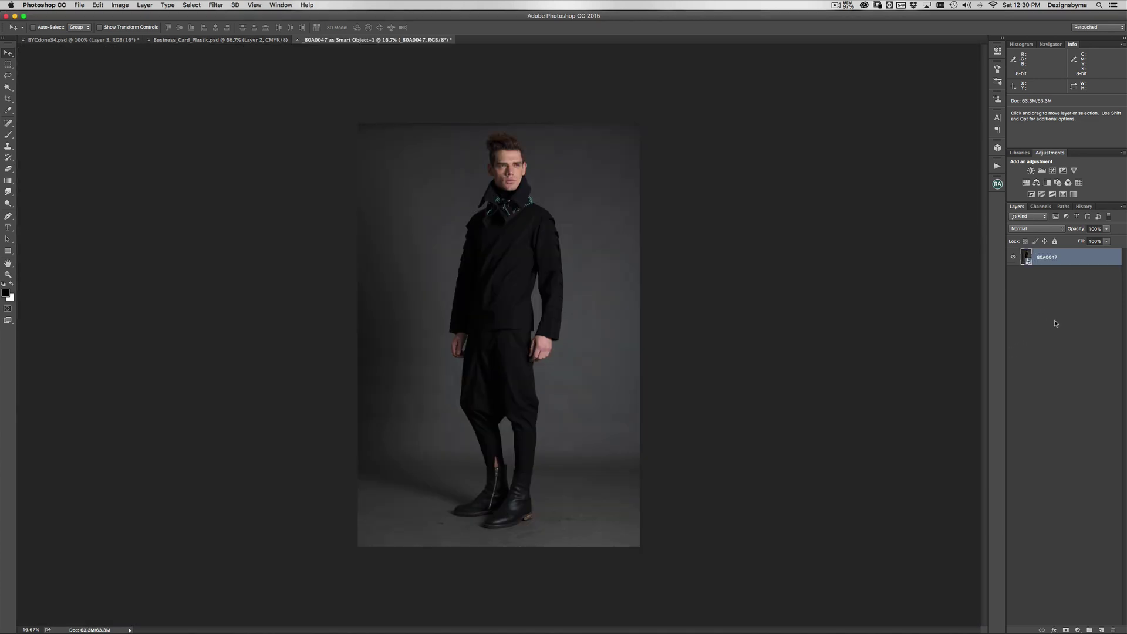
right_click(1062, 267)
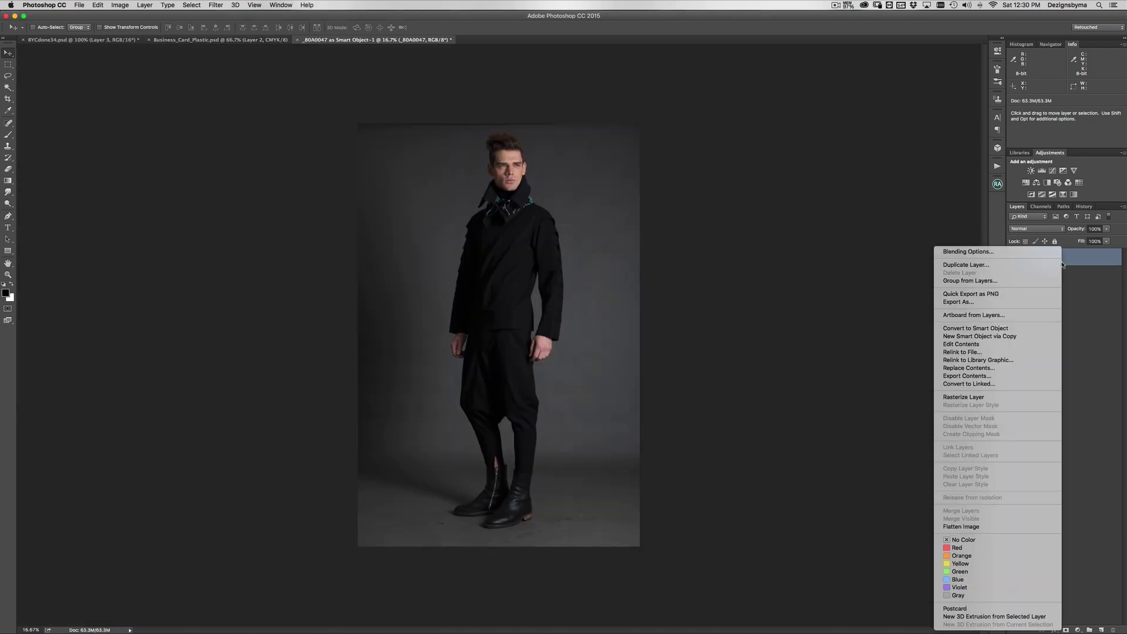
left_click(1000, 532)
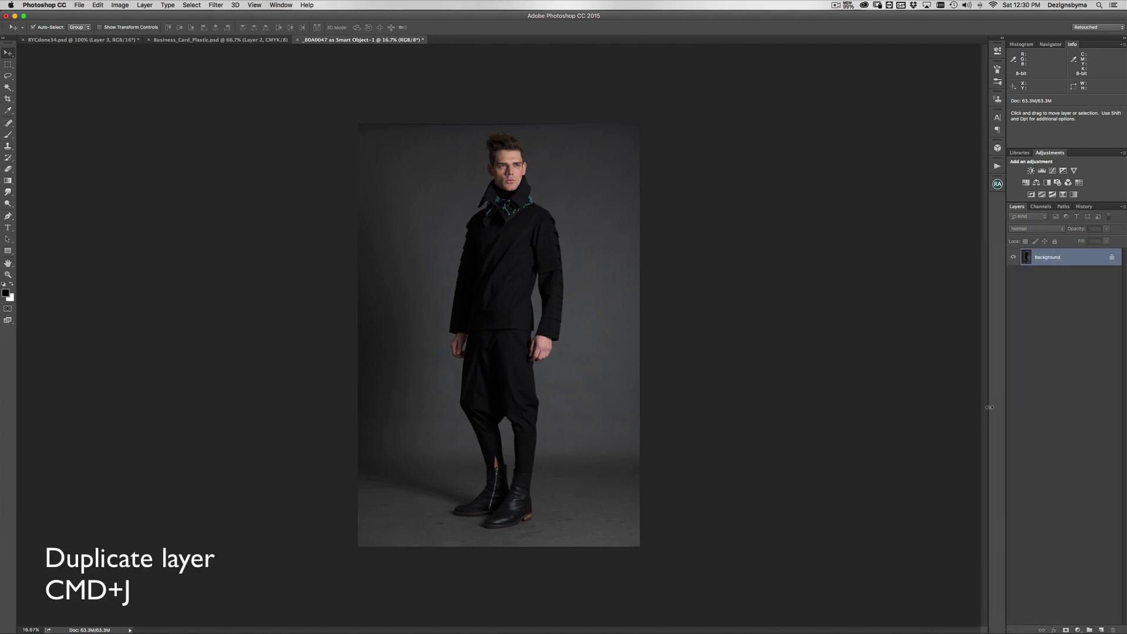
key("super+j")
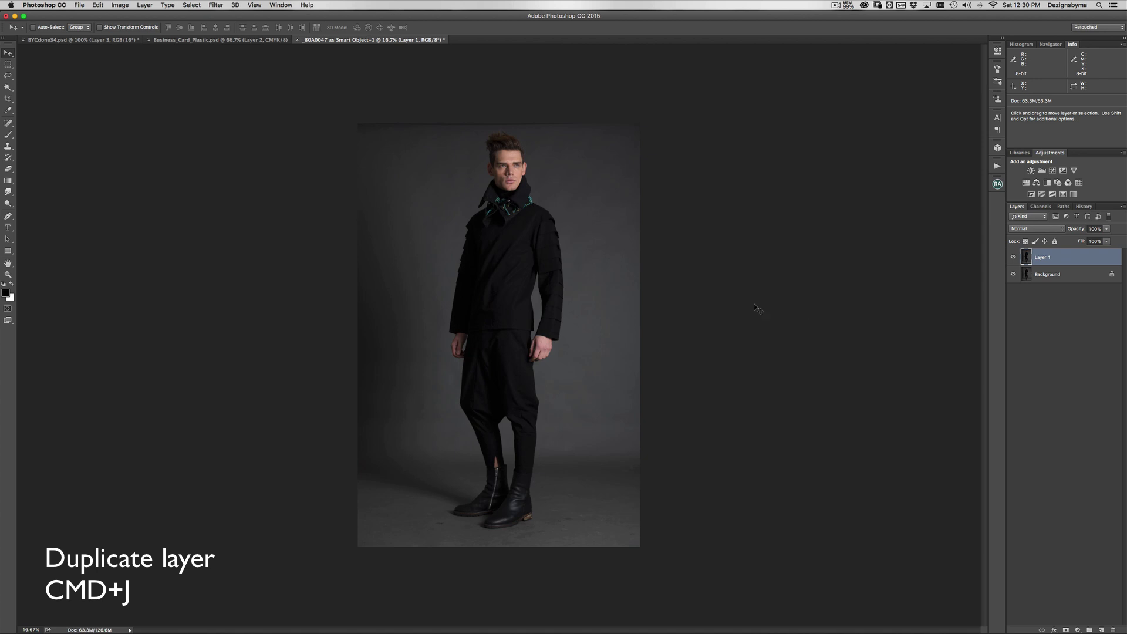
- Zoom in and out to inspect the photo up close
key("super+a")
key("super+equal")
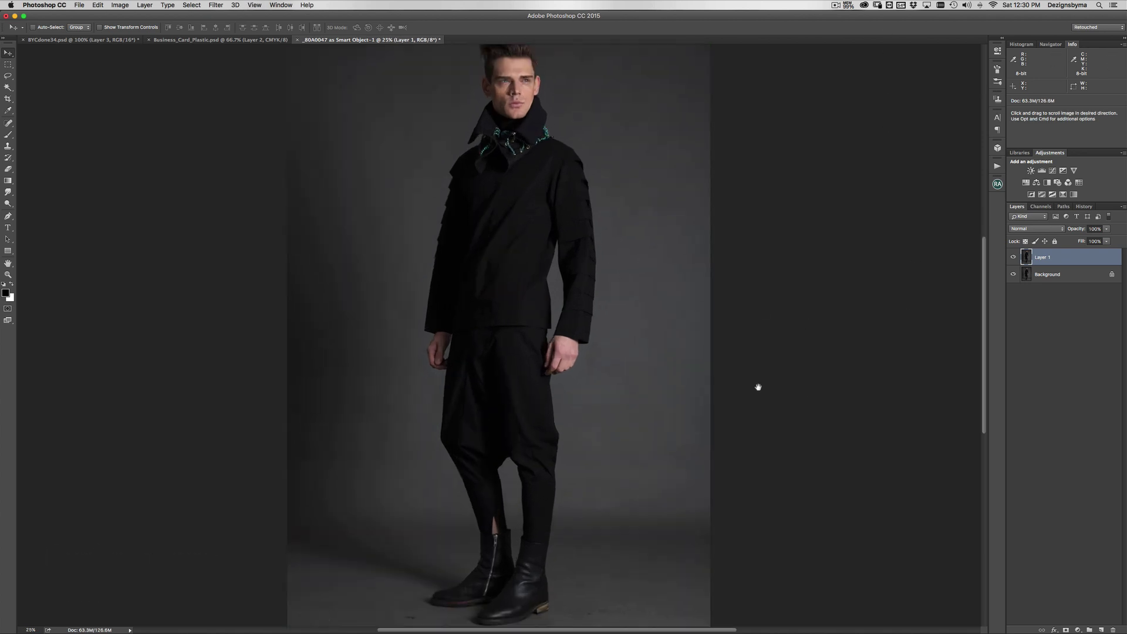
left_click_drag(755, 385, 770, 329)
key("super+minus")
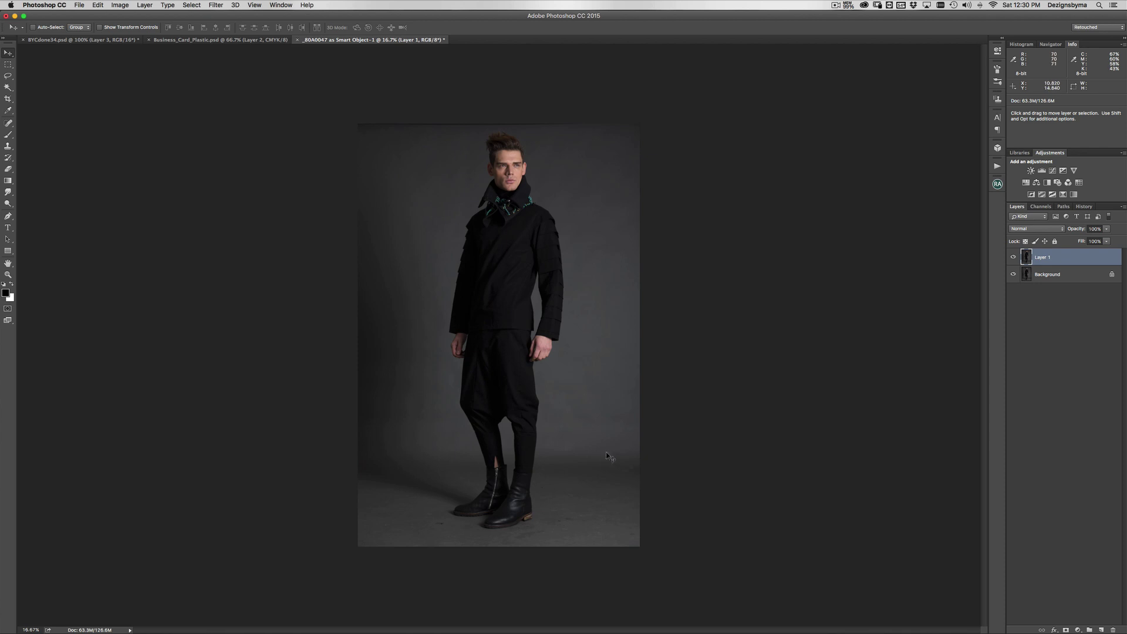
key("super+equal")
scroll(715, 376, "down", 5)
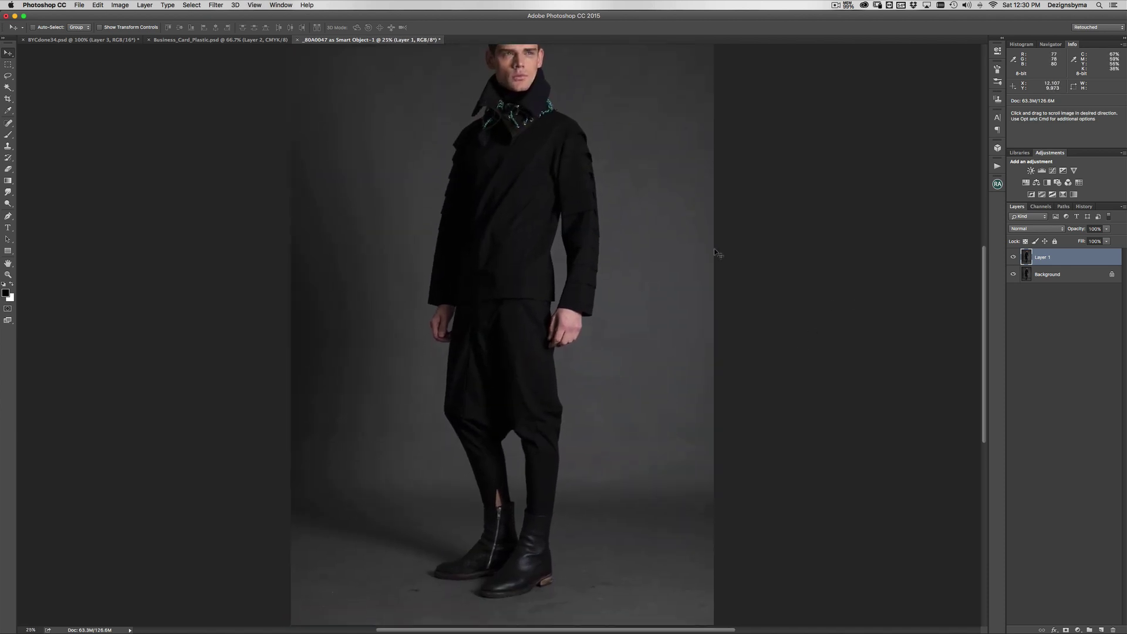
key("super+minus")
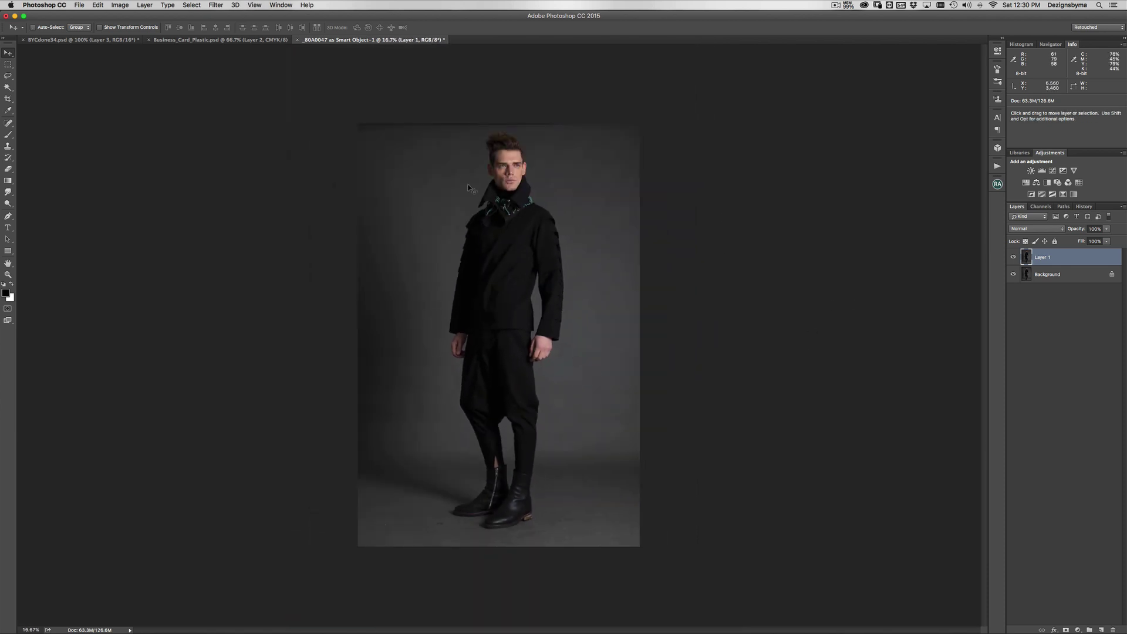
- Choose the Magic Wand from the selection tools group
left_click(8, 88)
right_click(7, 88)
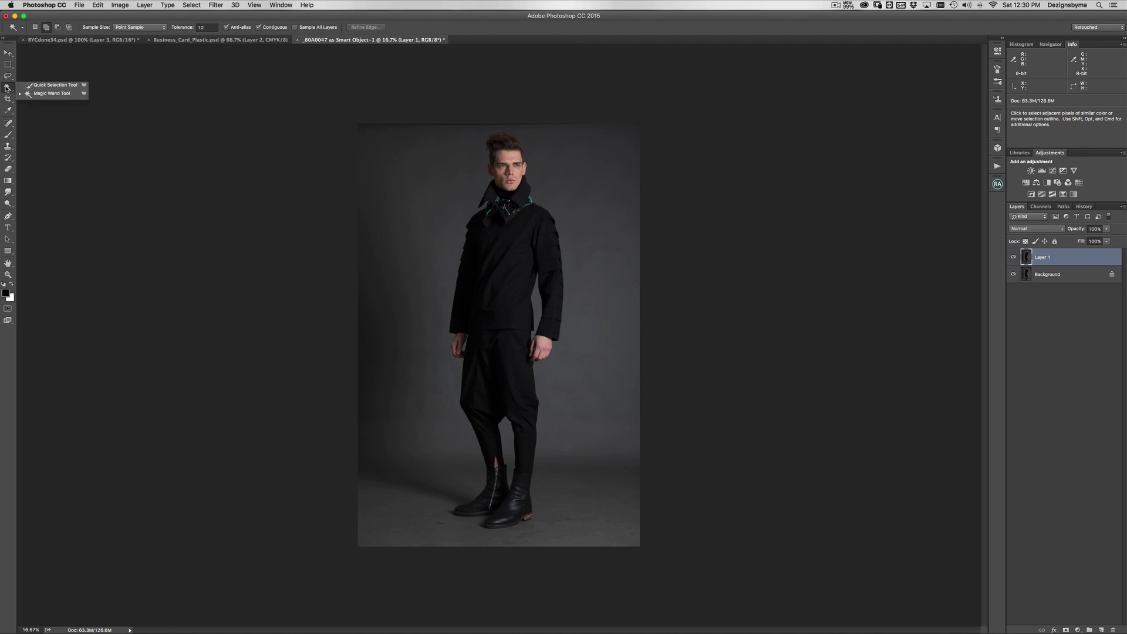
left_click(43, 95)
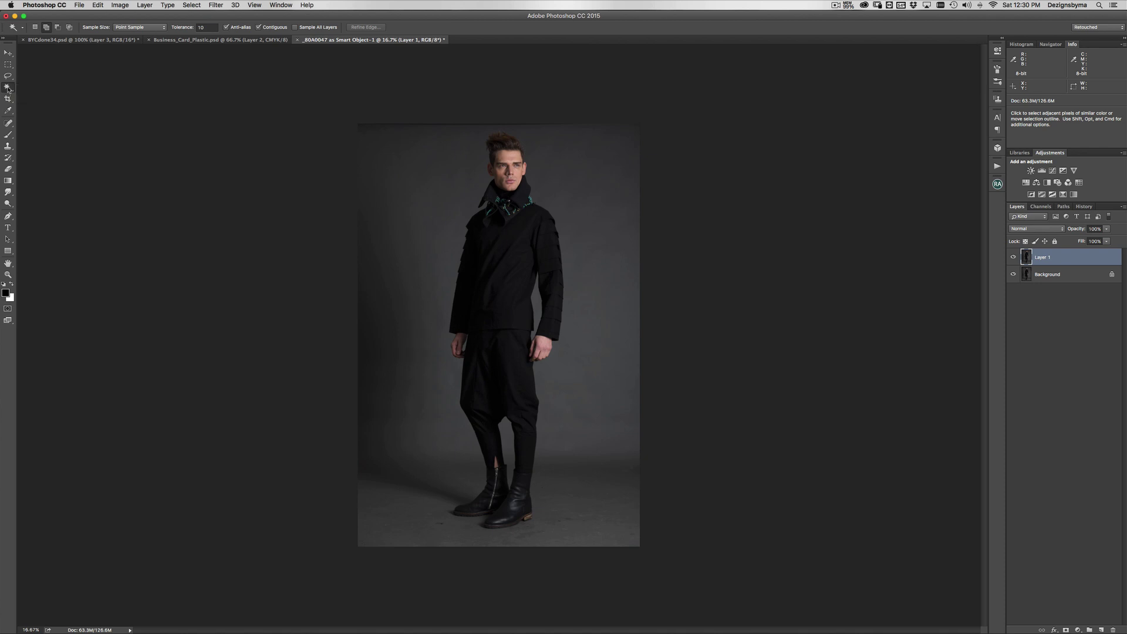
right_click(8, 89)
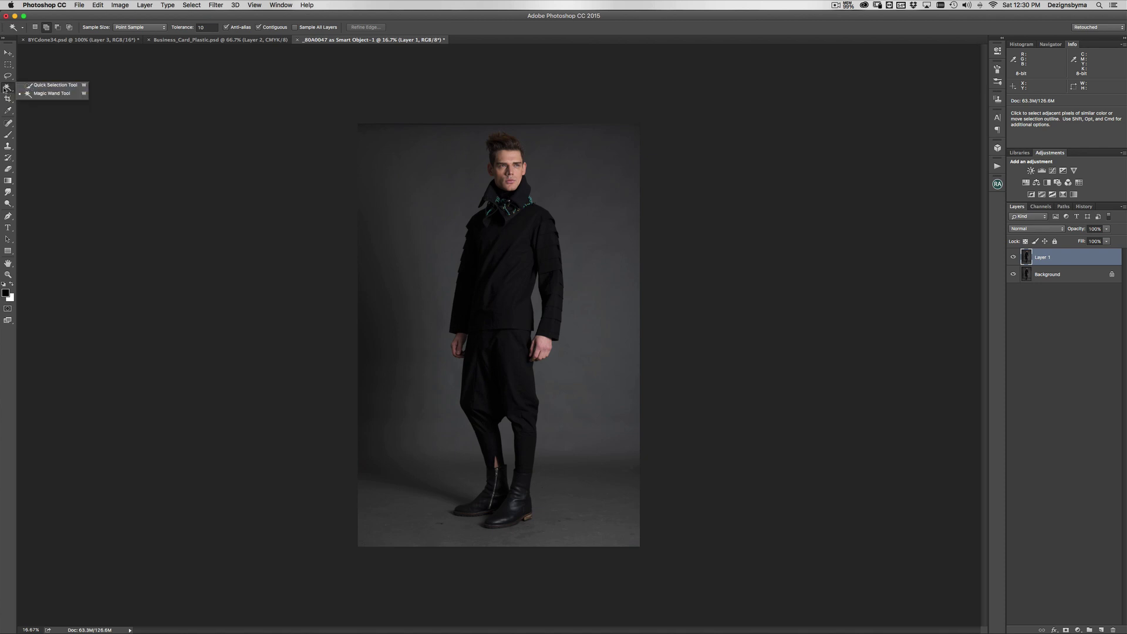
left_click(36, 94)
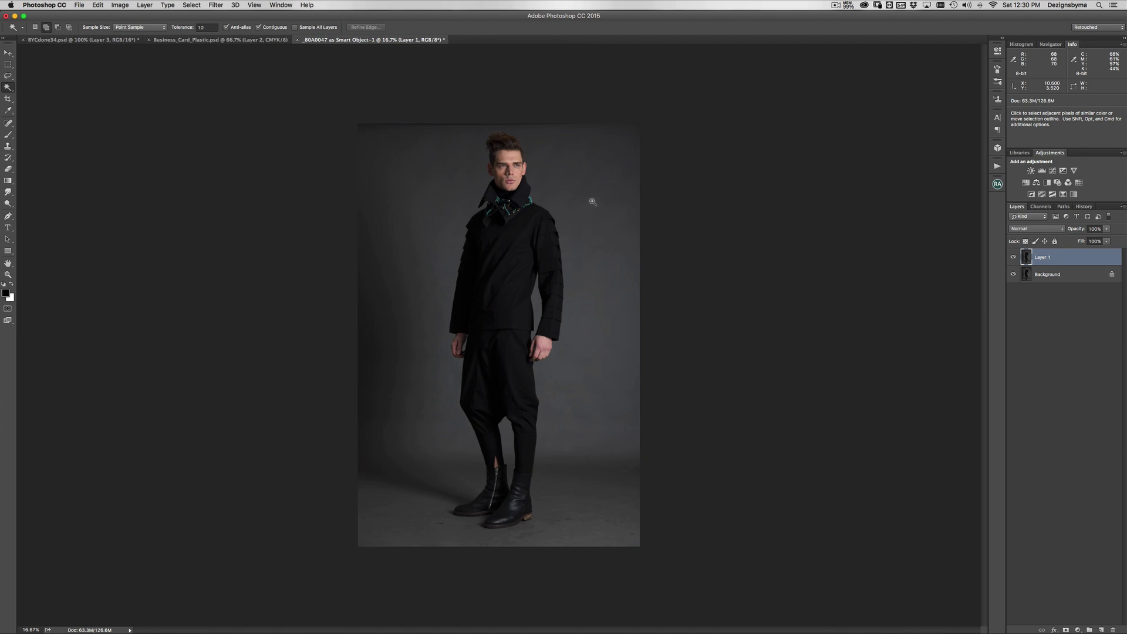
- Add the backdrop right, above and left of the man, plus the floor and its specks, to the selection
left_click(589, 273)
left_click(591, 324, "shift")
left_click(554, 146, "shift")
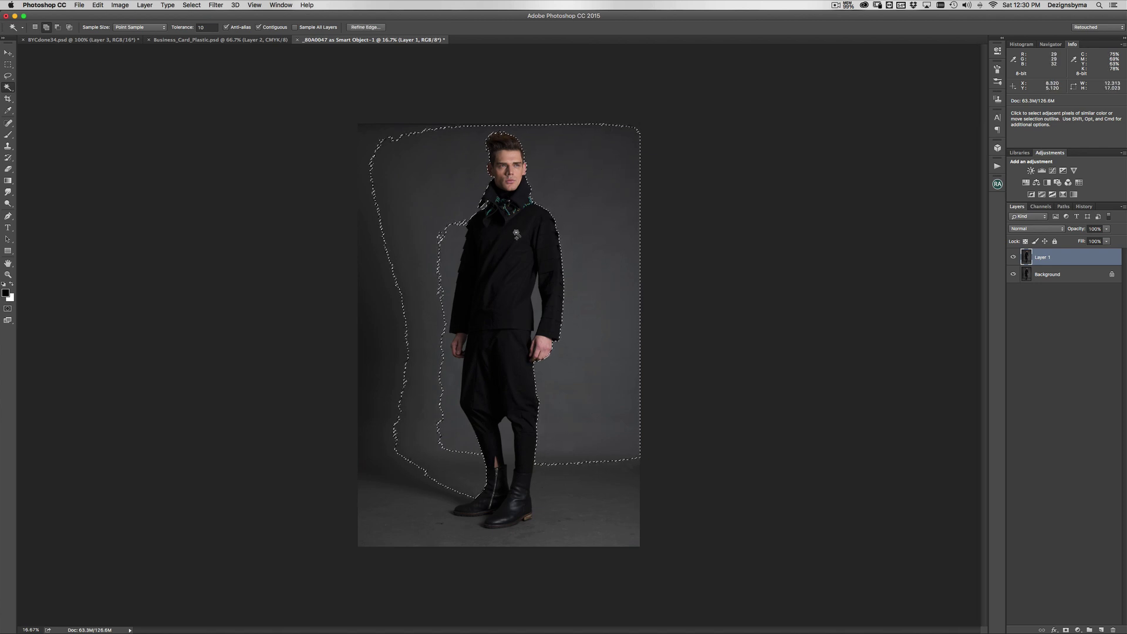
left_click(441, 267, "shift")
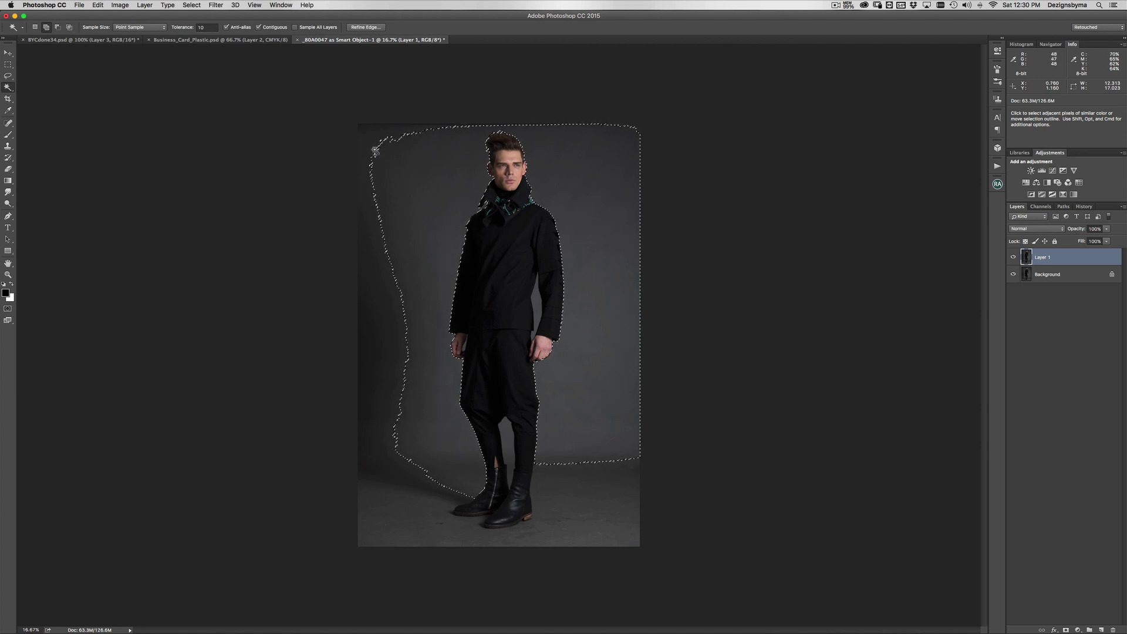
left_click(369, 144, "shift")
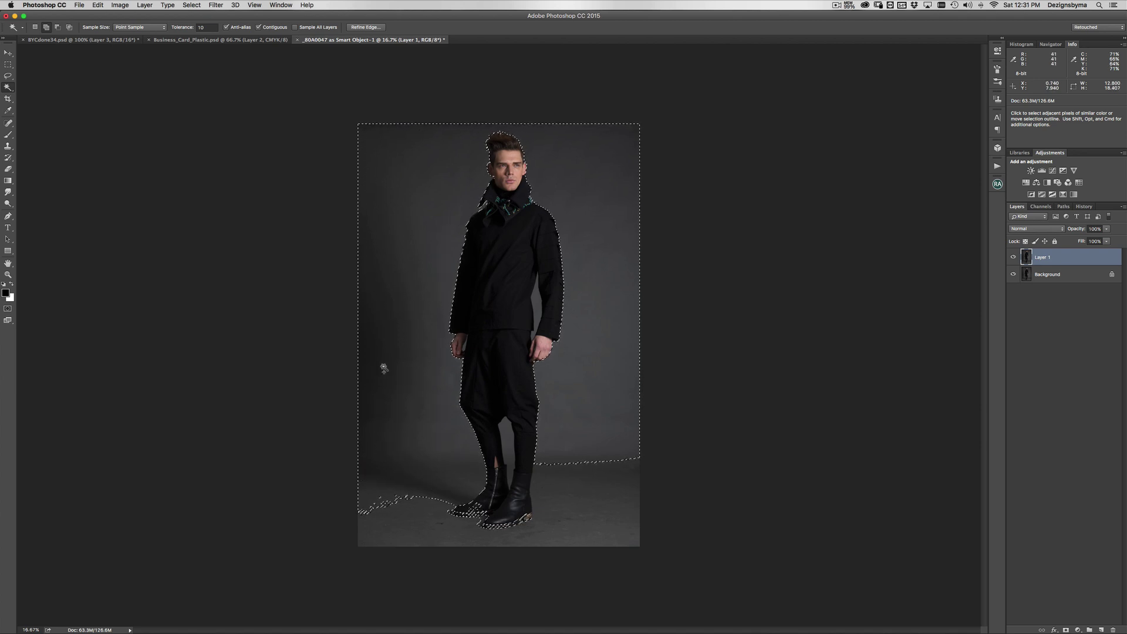
left_click(396, 515, "shift")
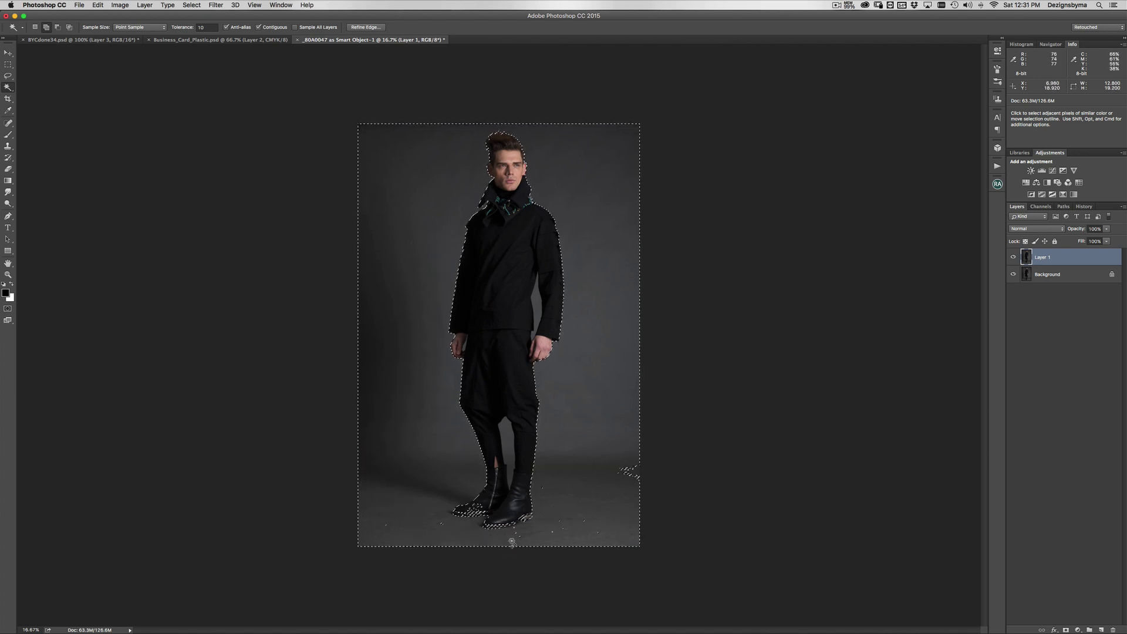
left_click(544, 492, "shift")
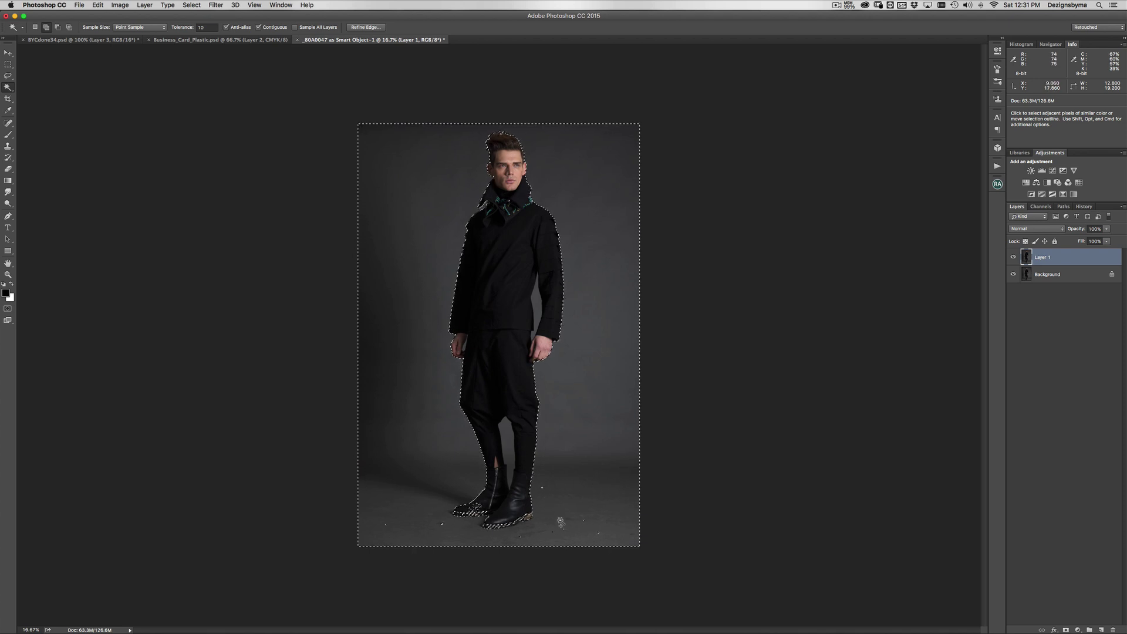
left_click(586, 528, "shift")
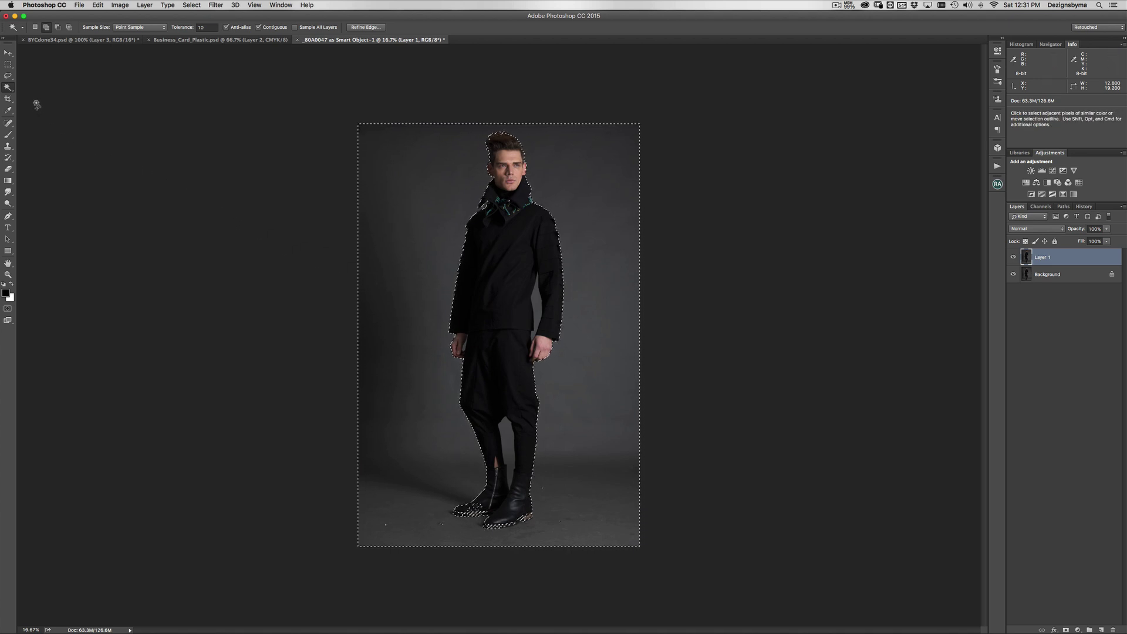
- Switch to Quick Selection and zoom in on the legs and boots
left_click_drag(9, 87, 26, 88)
key("super+plus")
key("super+plus")
scroll(563, 375, "down", 5)
key("super+plus")
key("bracketright")
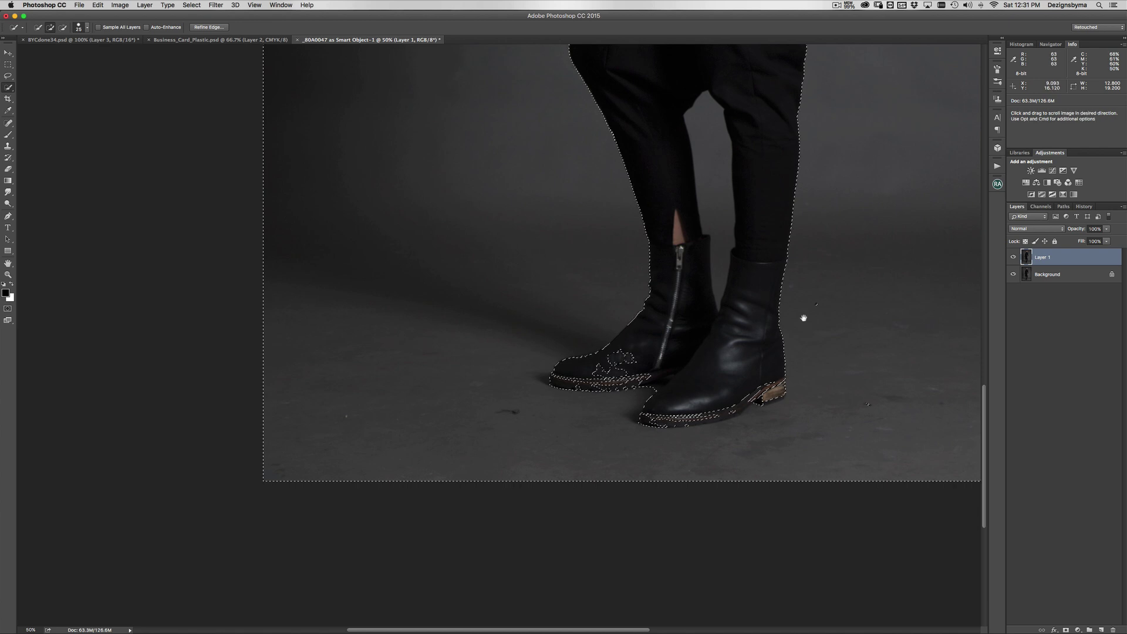
scroll(384, 419, "right", 5)
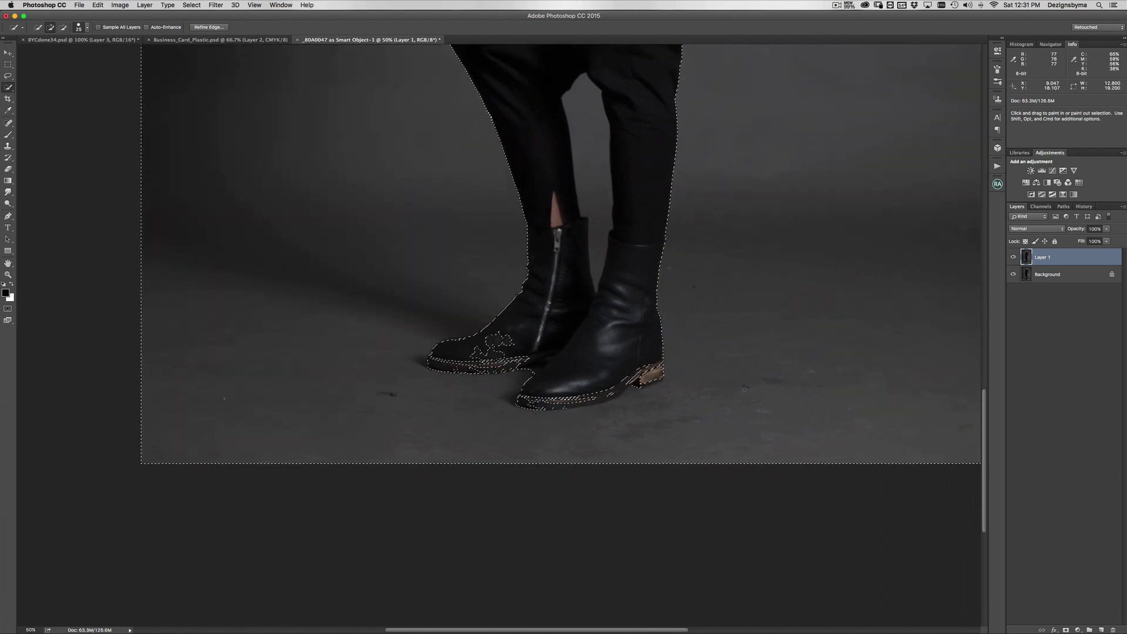
key("super+d")
key("super+minus")
key("super+z")
key("super+equal")
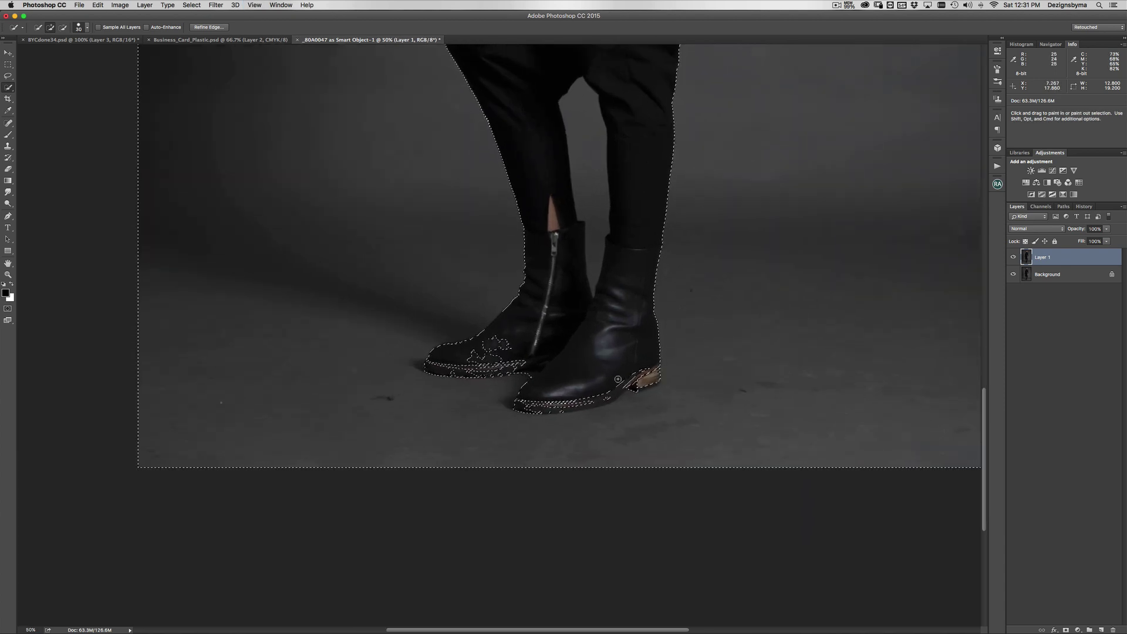
- Resize the Quick Selection brush through 30, 70, 150, 100, 125 and 90, settling at 200
key("bracketright")
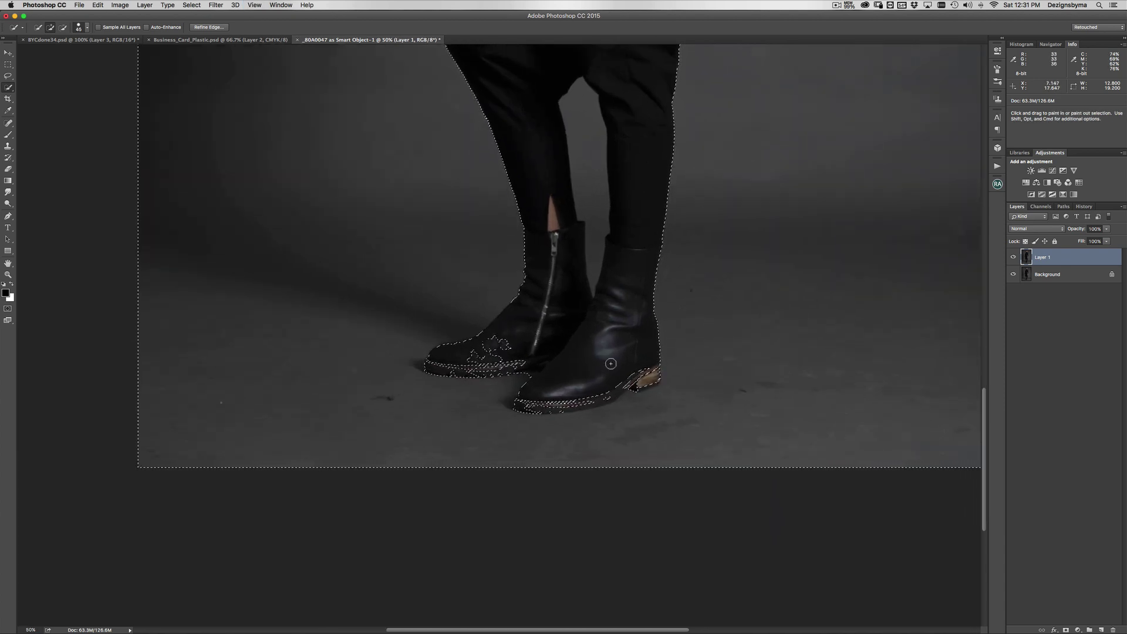
key("bracketright")
key("bracketright")
key("bracketright")
key("bracketright")
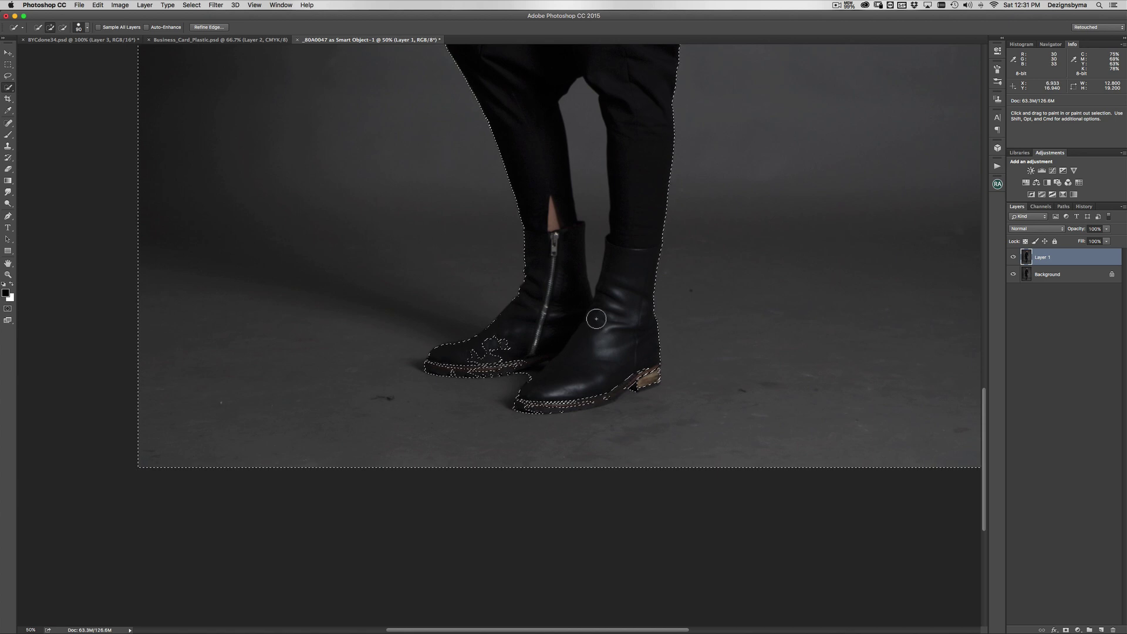
key("bracketright")
key("bracketright")
key("bracketright")
key("bracketright")
key("bracketright")
key("bracketleft")
key("bracketleft")
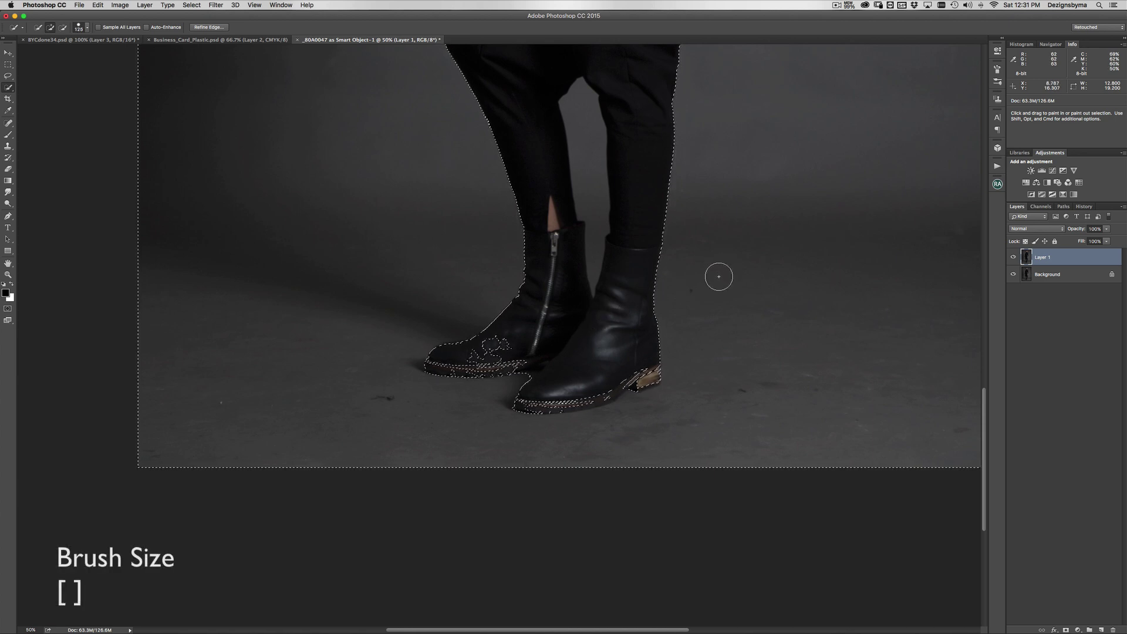
key("bracketright")
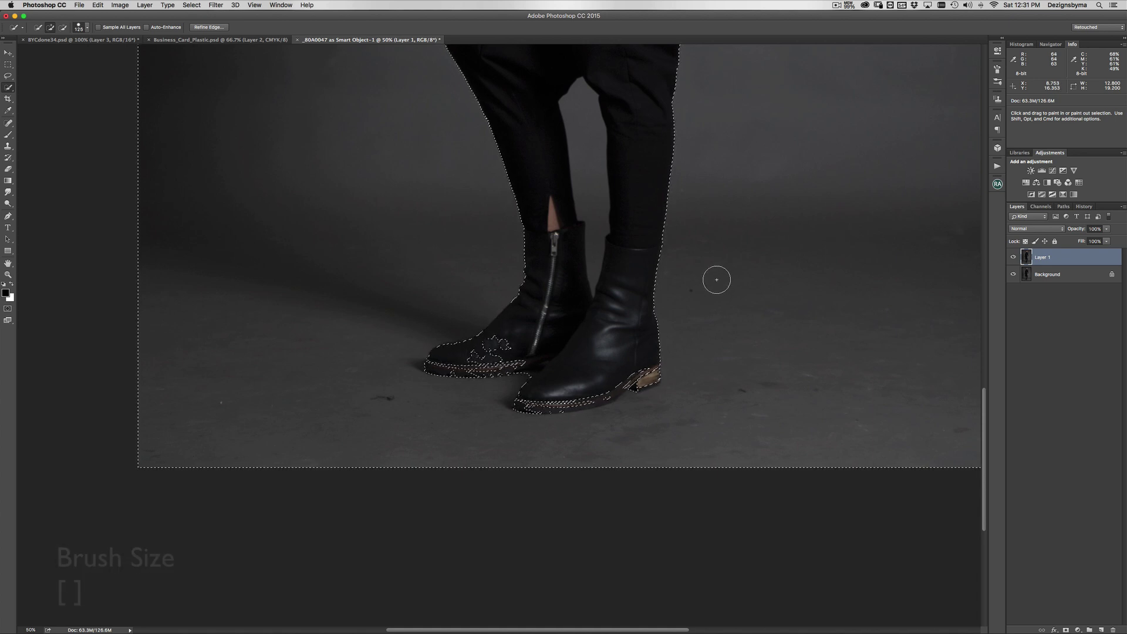
key("bracketleft")
key("bracketleft")
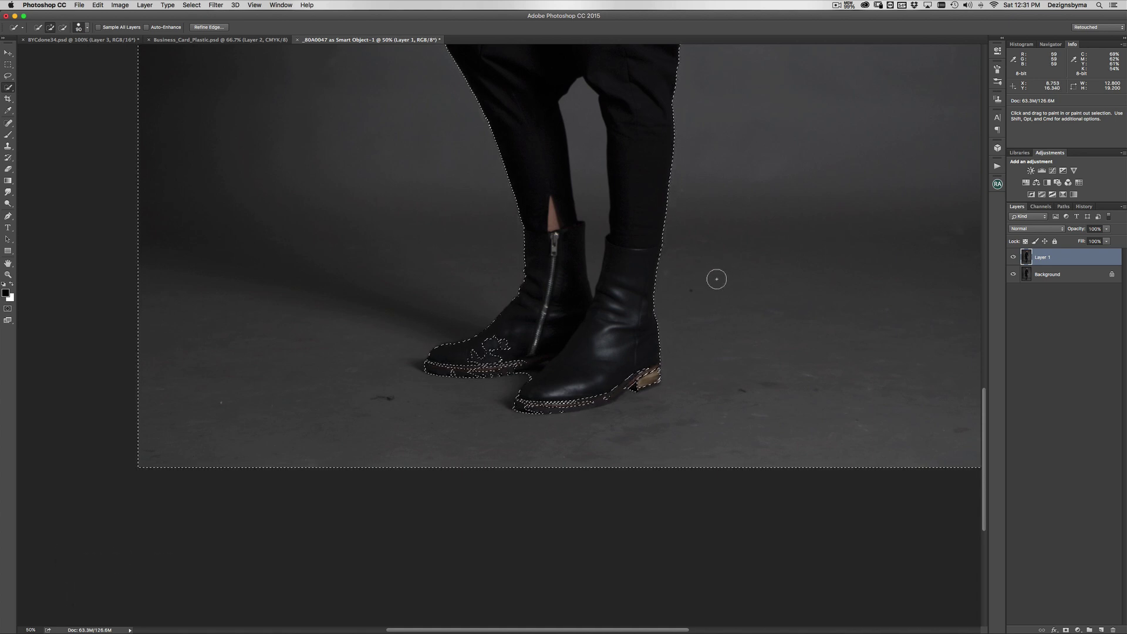
key("bracketright")
key("bracketright")
key("bracketright")
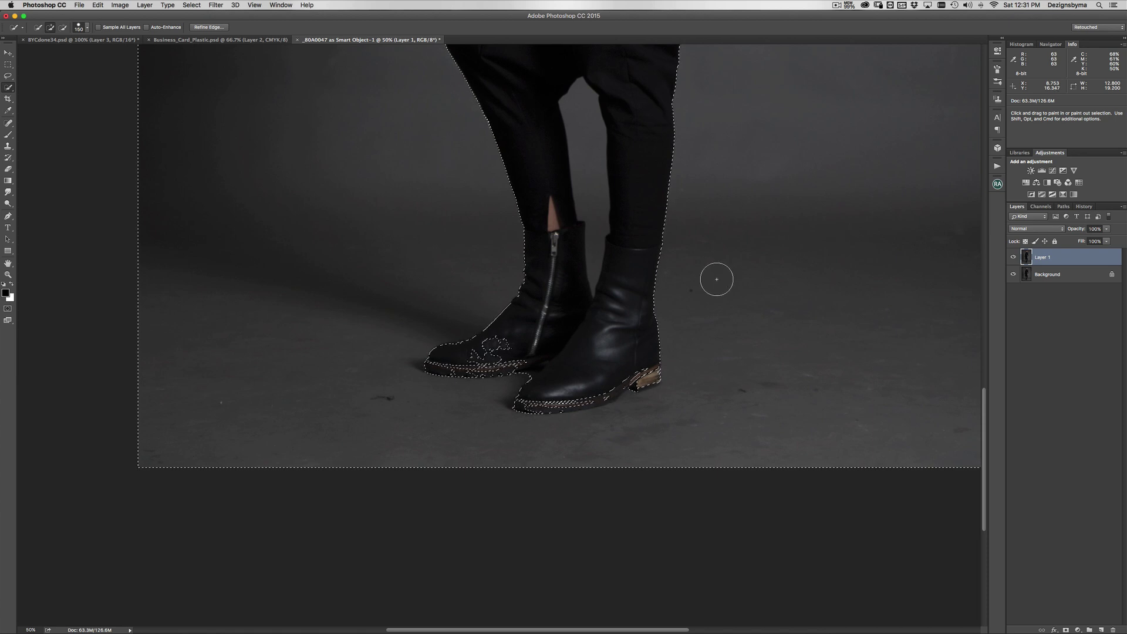
key("bracketright")
key("bracketright")
key("bracketright")
key("bracketright")
key("bracketright")
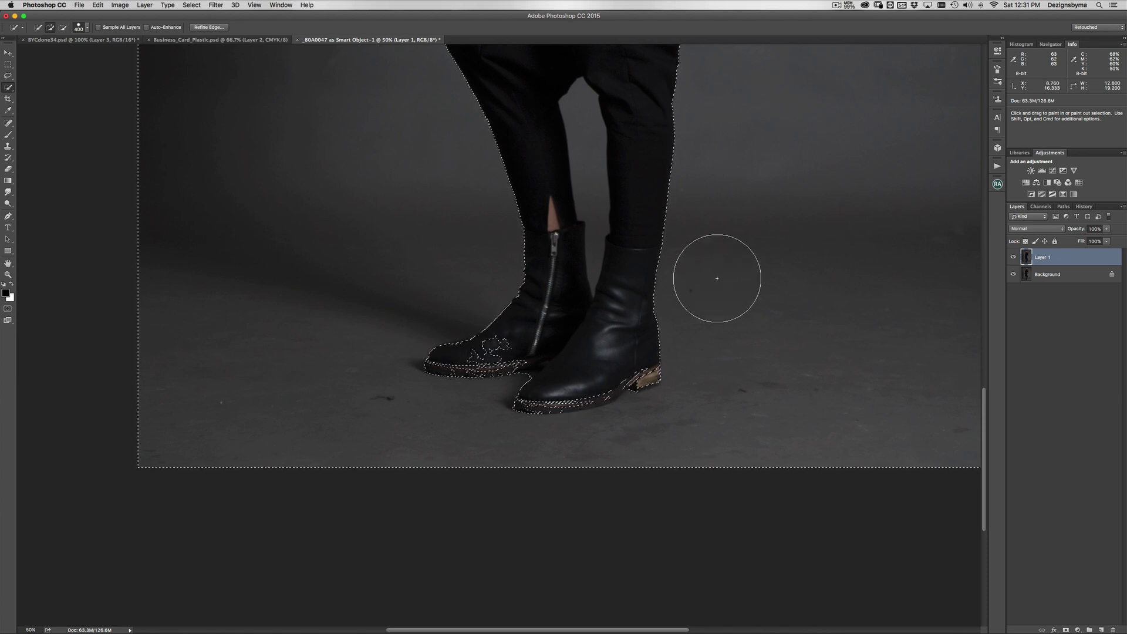
key("bracketleft")
key("bracketleft")
key("bracketleft")
key("bracketleft")
key("bracketleft")
key("bracketleft")
key("bracketleft")
key("bracketleft")
key("bracketleft")
key("bracketleft")
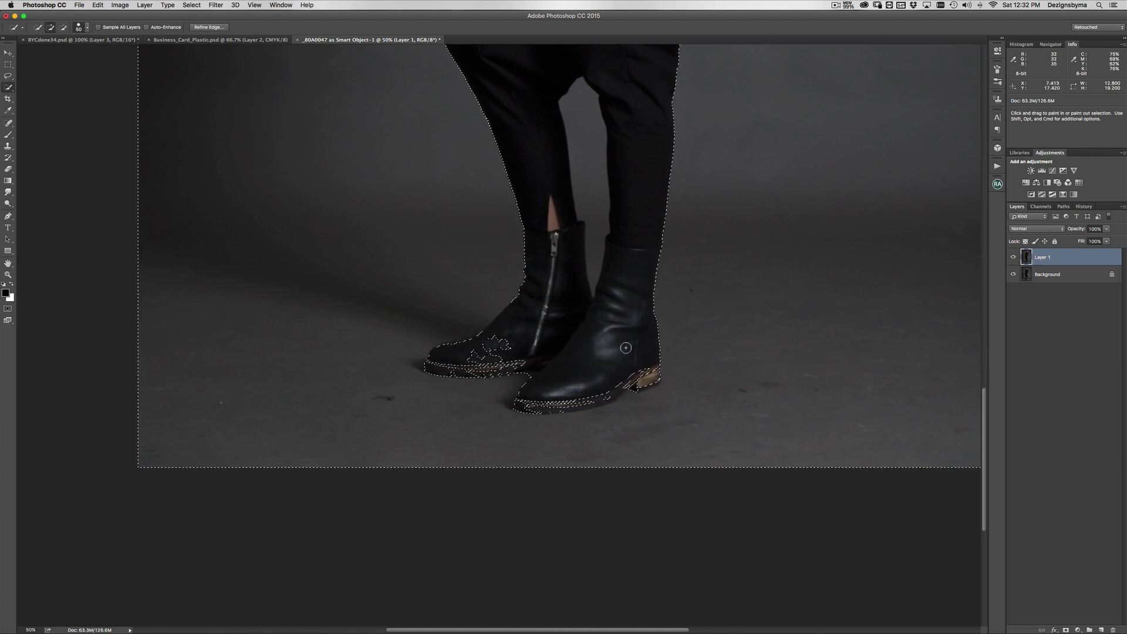
- Shrink the brush for boot detail and switch it to subtract from the selection
key("bracketleft")
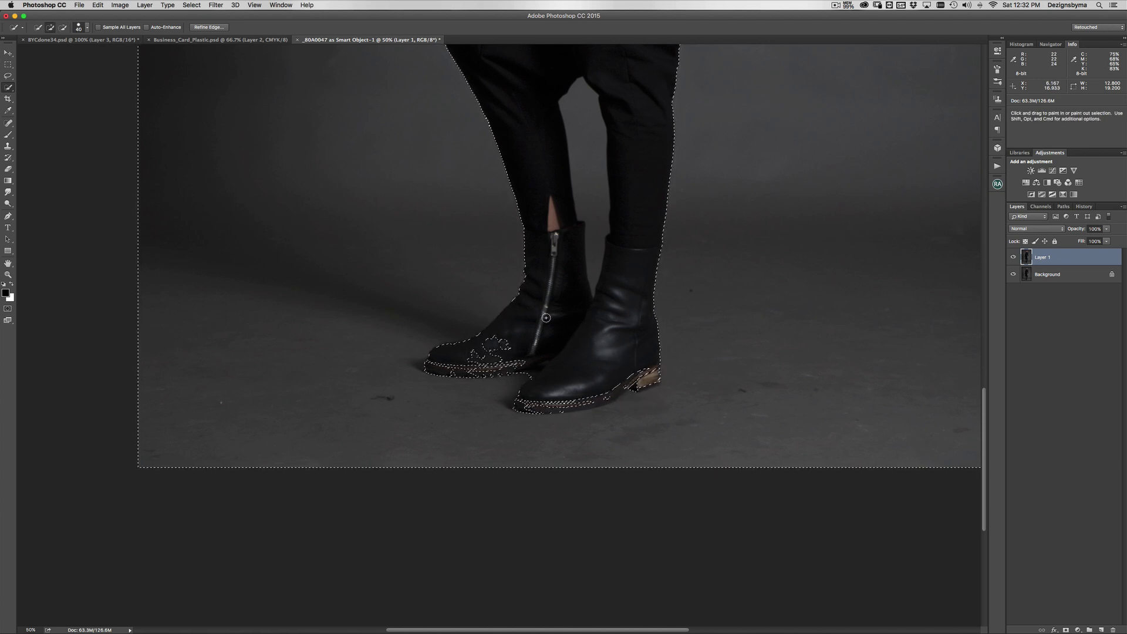
key("bracketright")
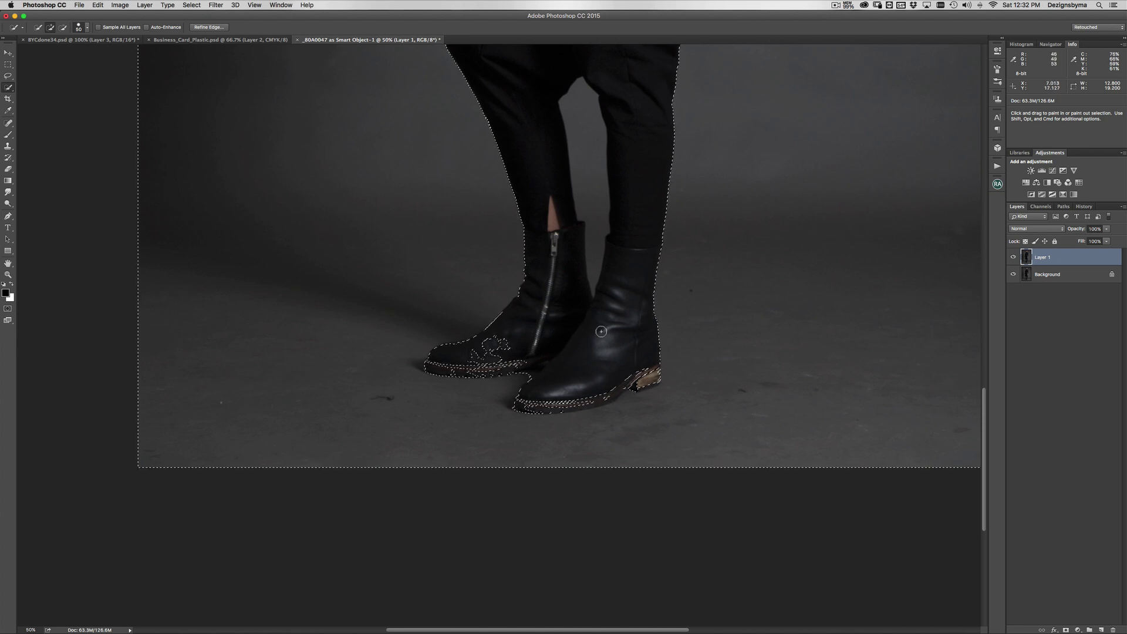
key("alt")
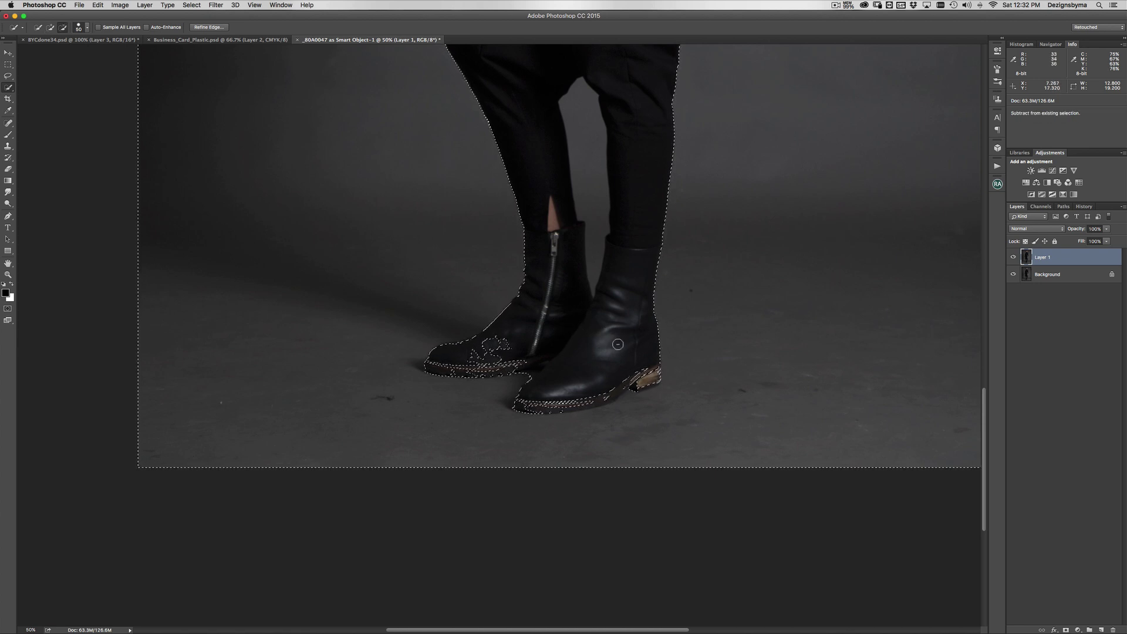
key("bracketleft")
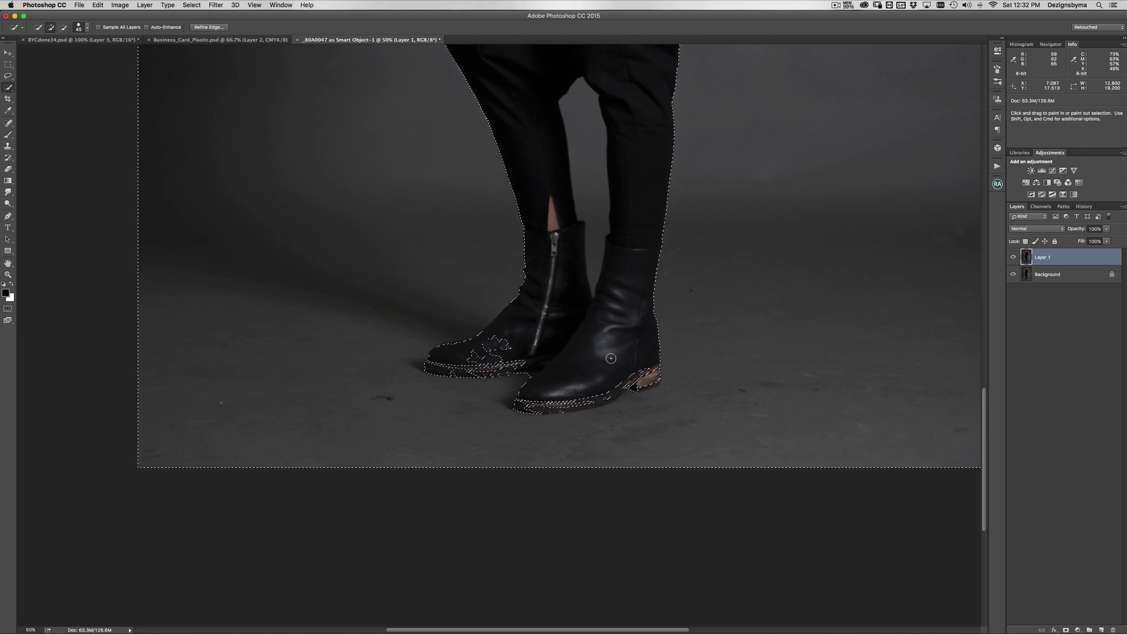
key("alt")
- Subtract the right boot's heel and the left boot's toe from the selection
left_click_drag(644, 368, 632, 377)
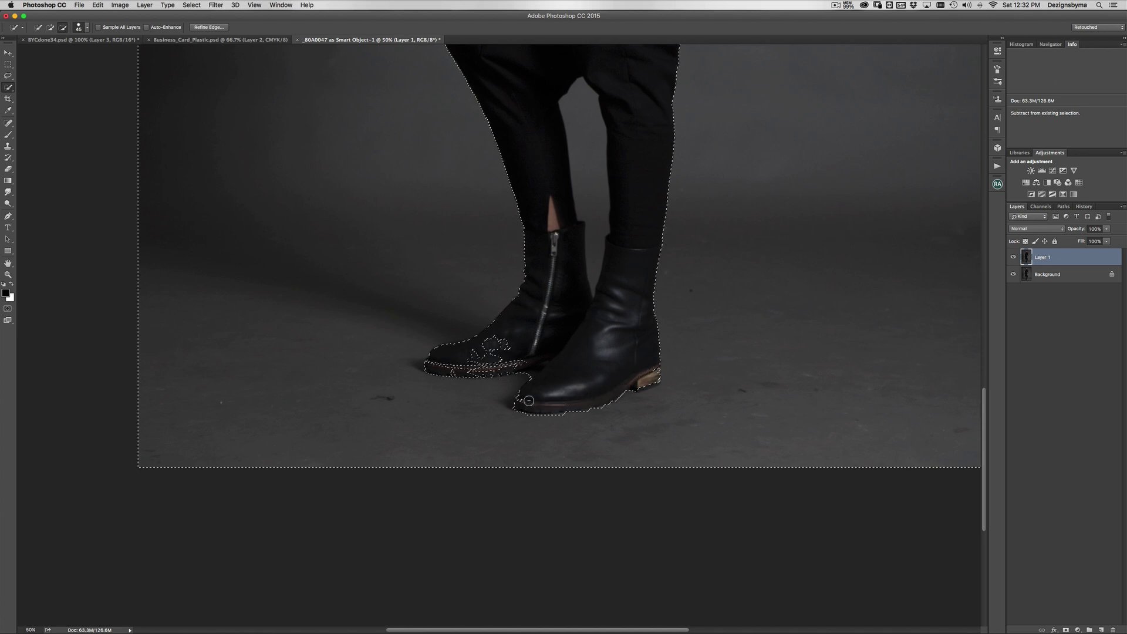
mouse_move(539, 379)
left_mouse_down()
mouse_move(489, 340)
mouse_move(499, 342)
mouse_move(478, 350)
left_mouse_up()
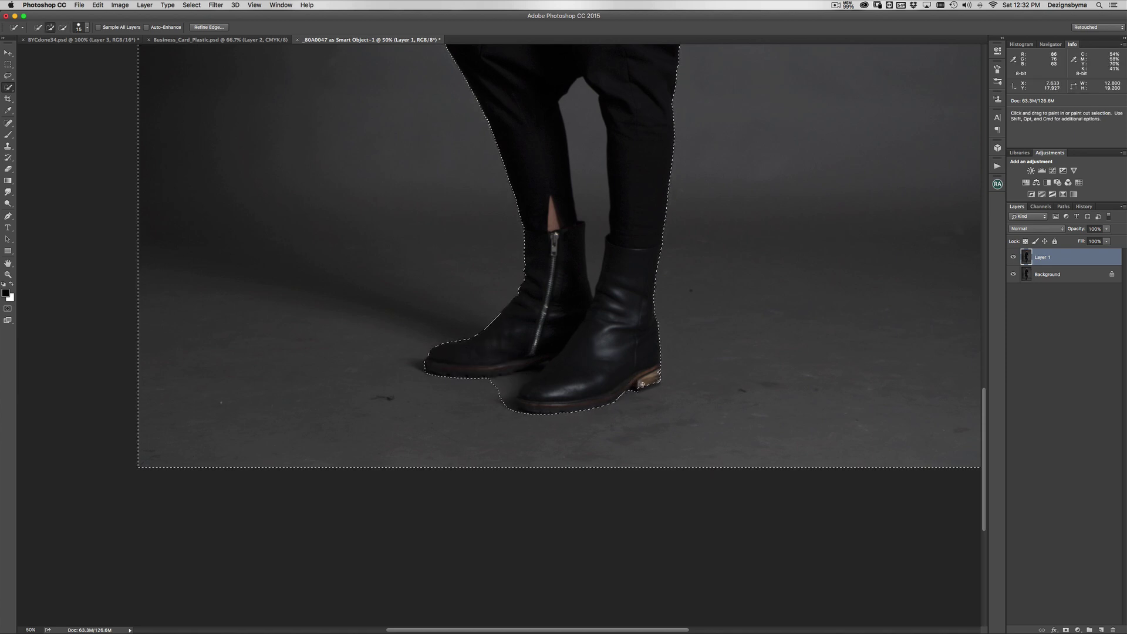
key("alt")
left_click_drag(642, 386, 636, 370)
key("alt")
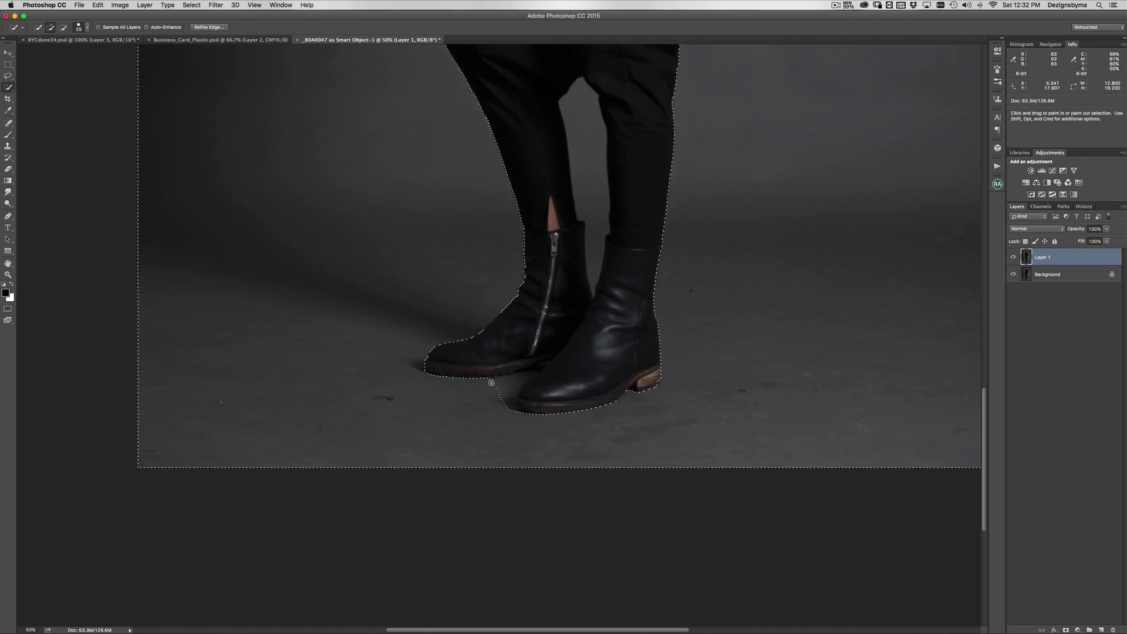
- Try adding the boot soles with the Magic Wand, then undo it
left_click(8, 86)
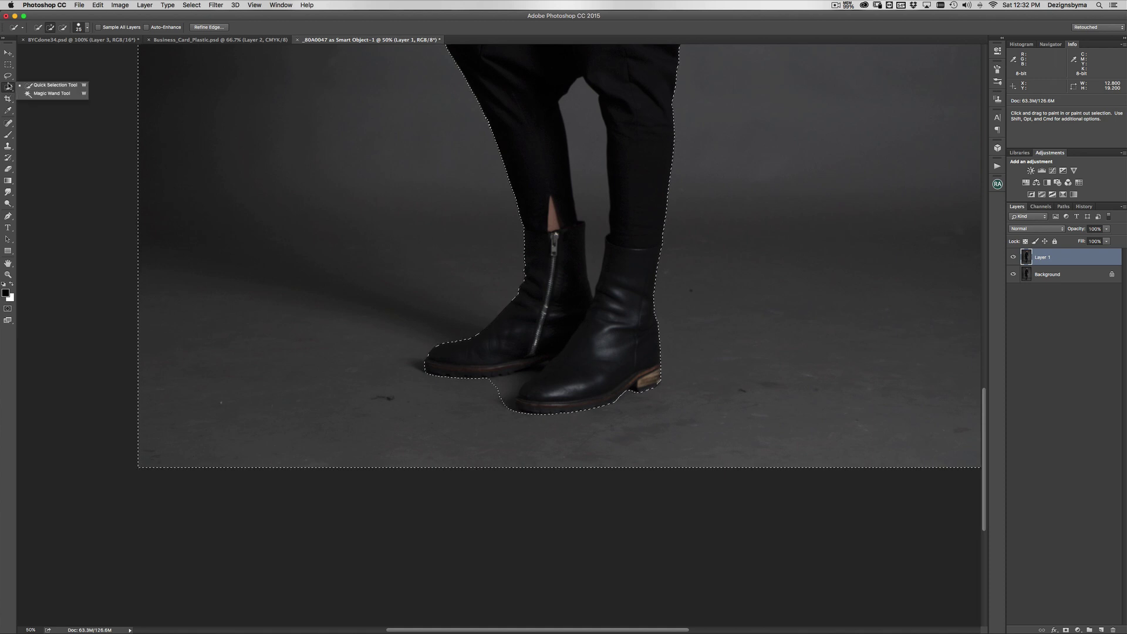
left_click(52, 93)
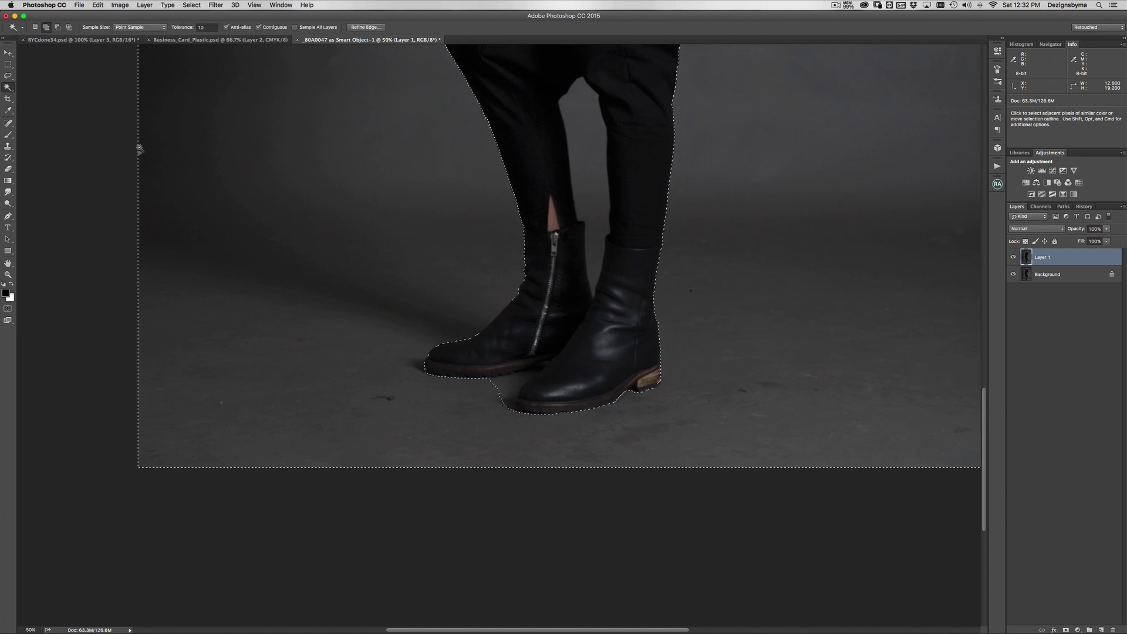
left_click(513, 392, "shift")
key("super+z")
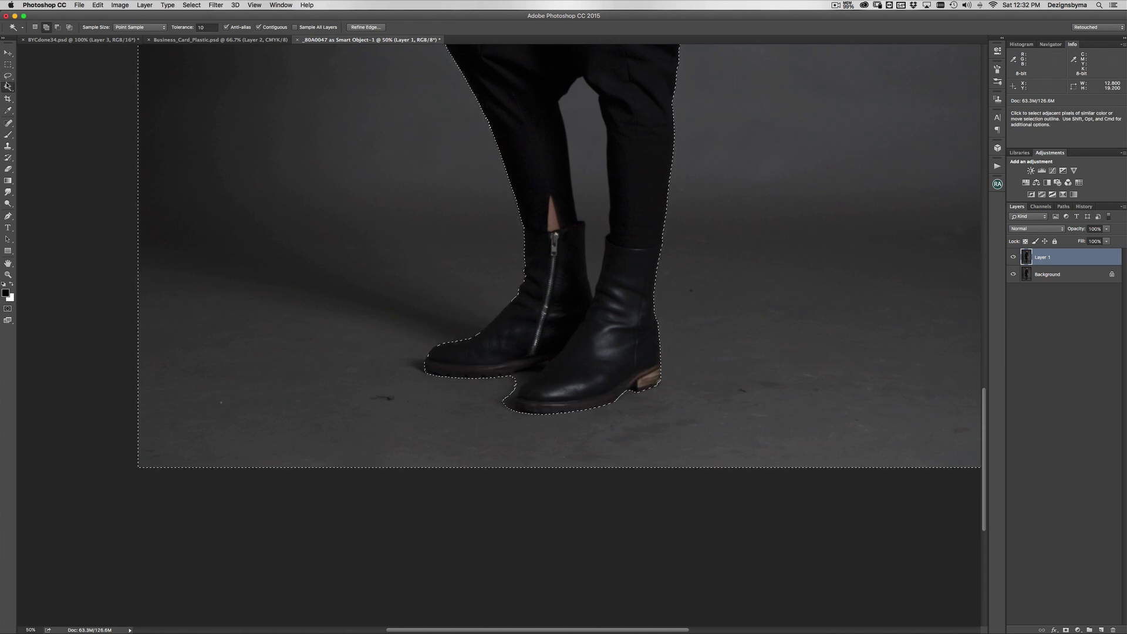
- Return to Quick Selection with a 10-pixel subtract brush and zoom out to the whole figure
left_click(8, 88)
left_click(35, 87)
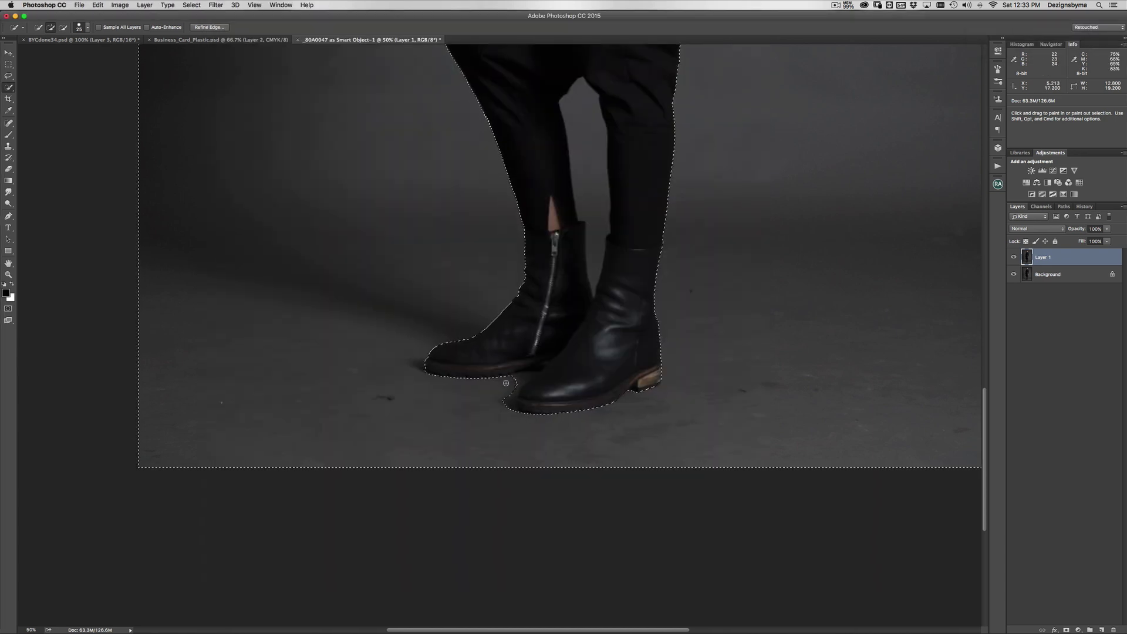
key("alt")
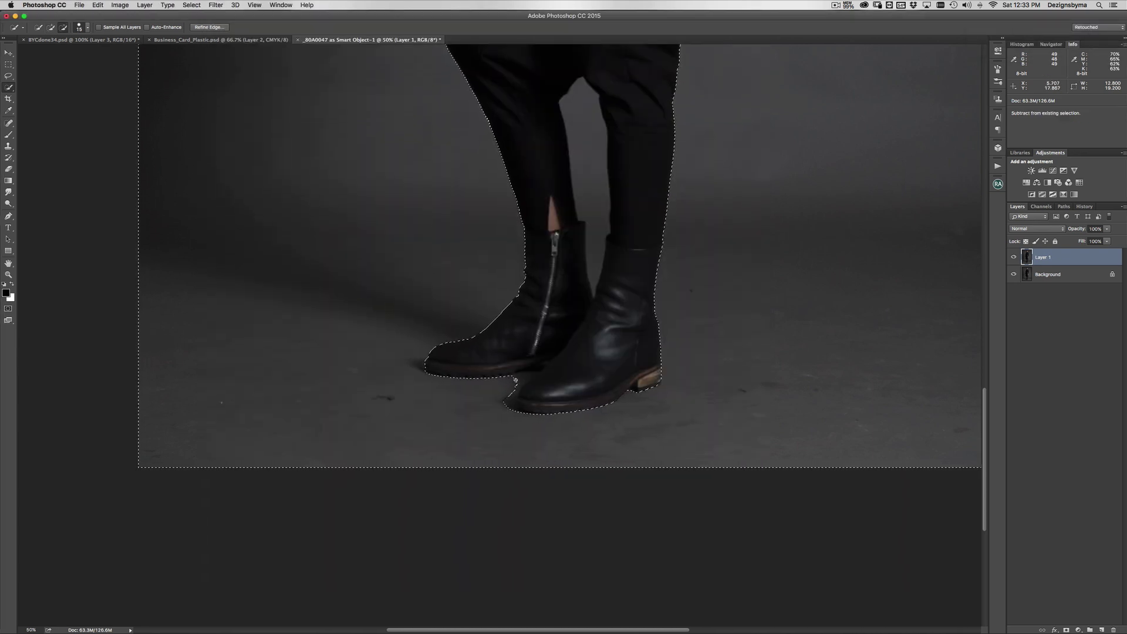
key("bracketright")
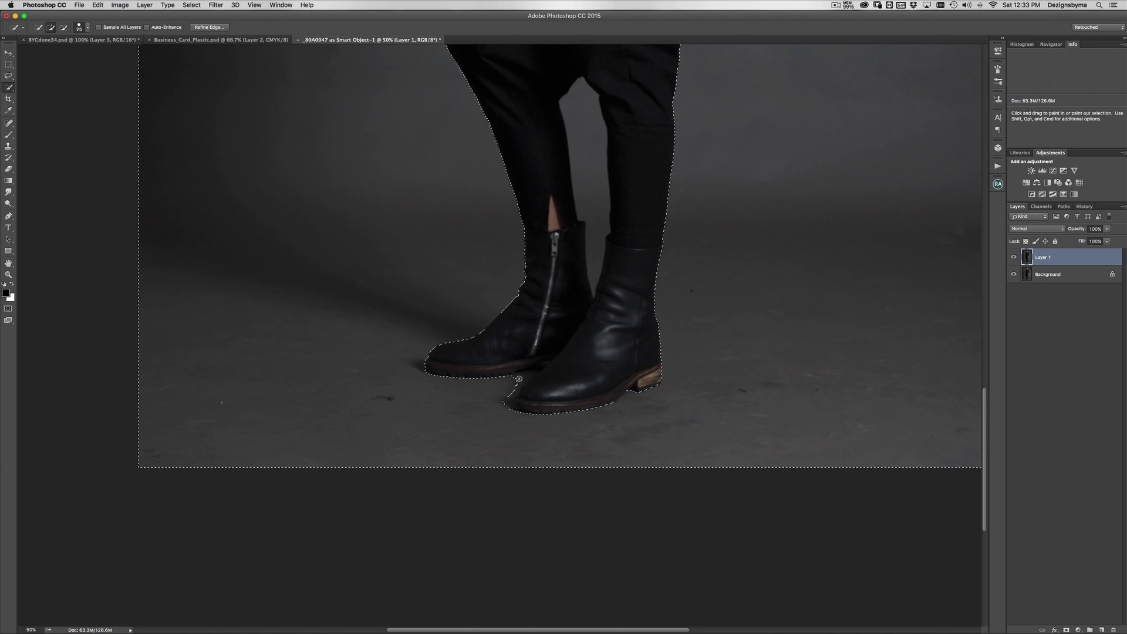
key("bracketleft")
key("bracketleft")
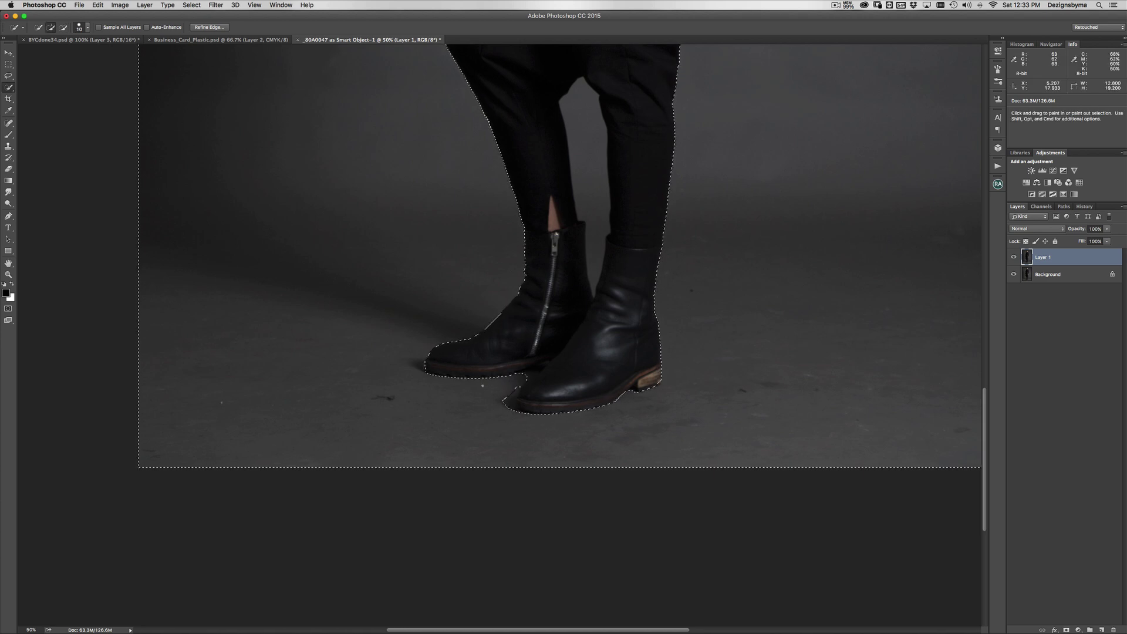
key("super+minus")
key("super+minus")
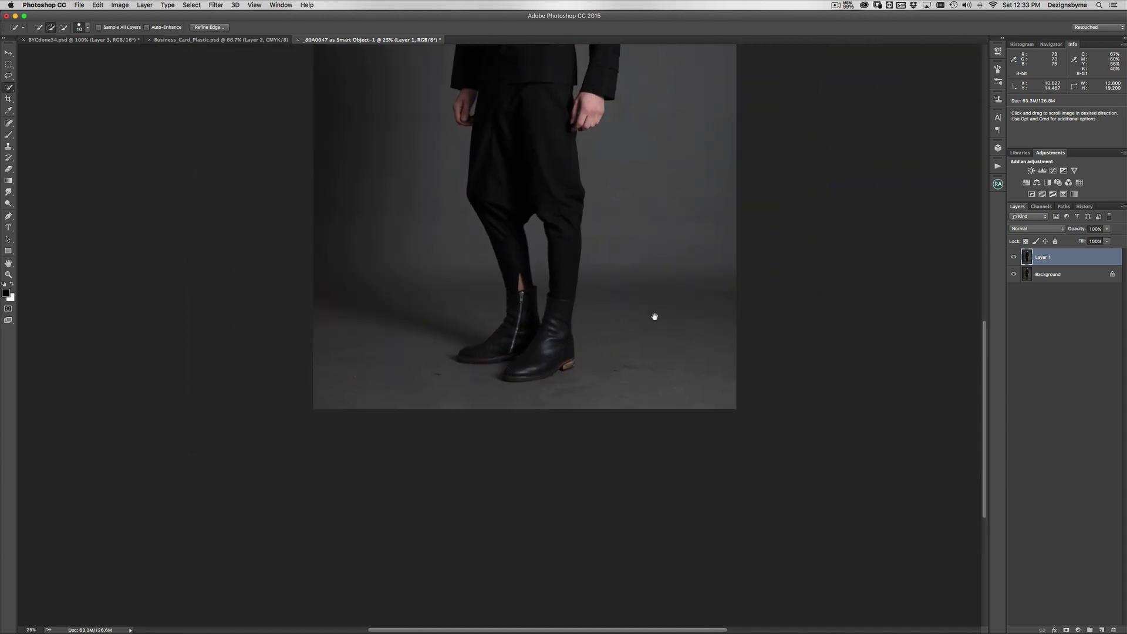
scroll(651, 332, "up", 10)
key("super+minus")
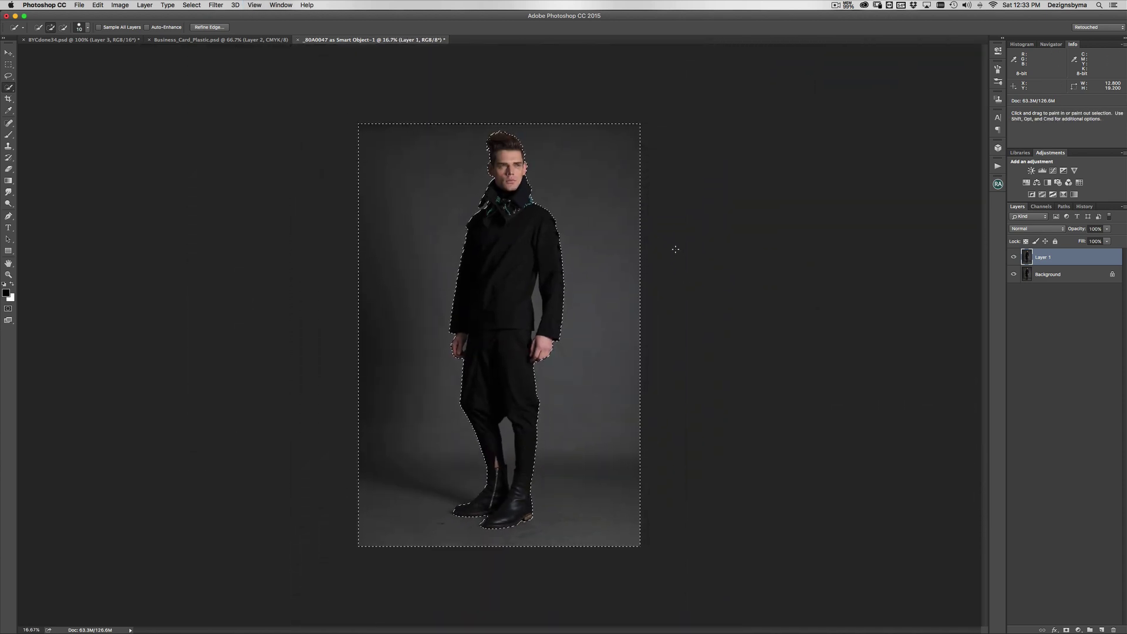
key("super")
- Open Filter > Noise > Median and raise the radius to 105
key("super+plus")
key("super+minus")
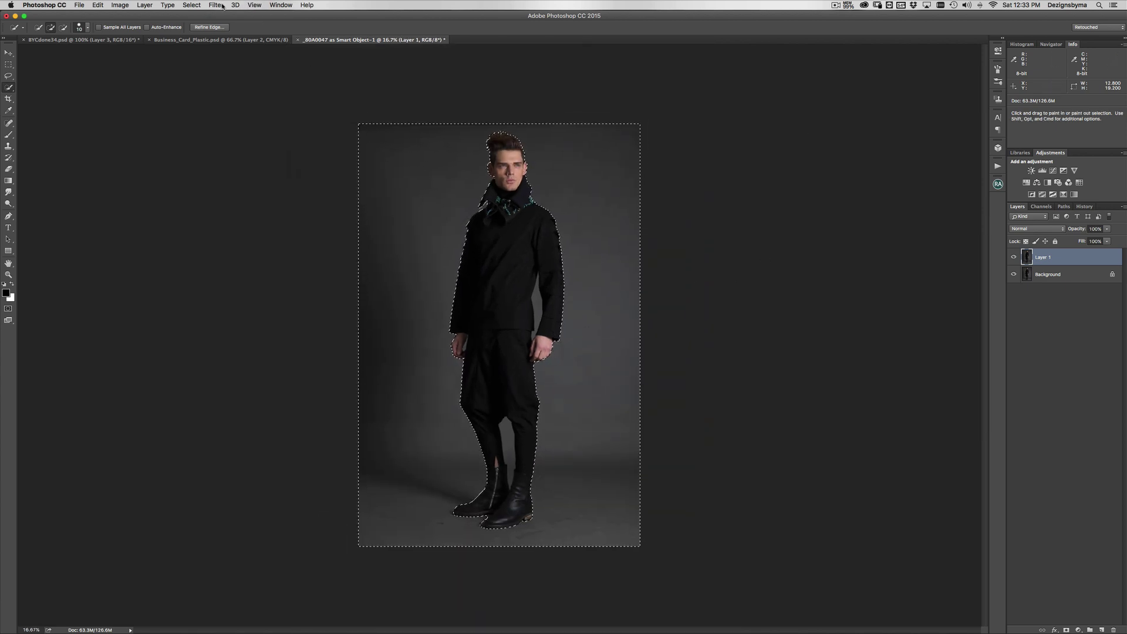
left_click(215, 5)
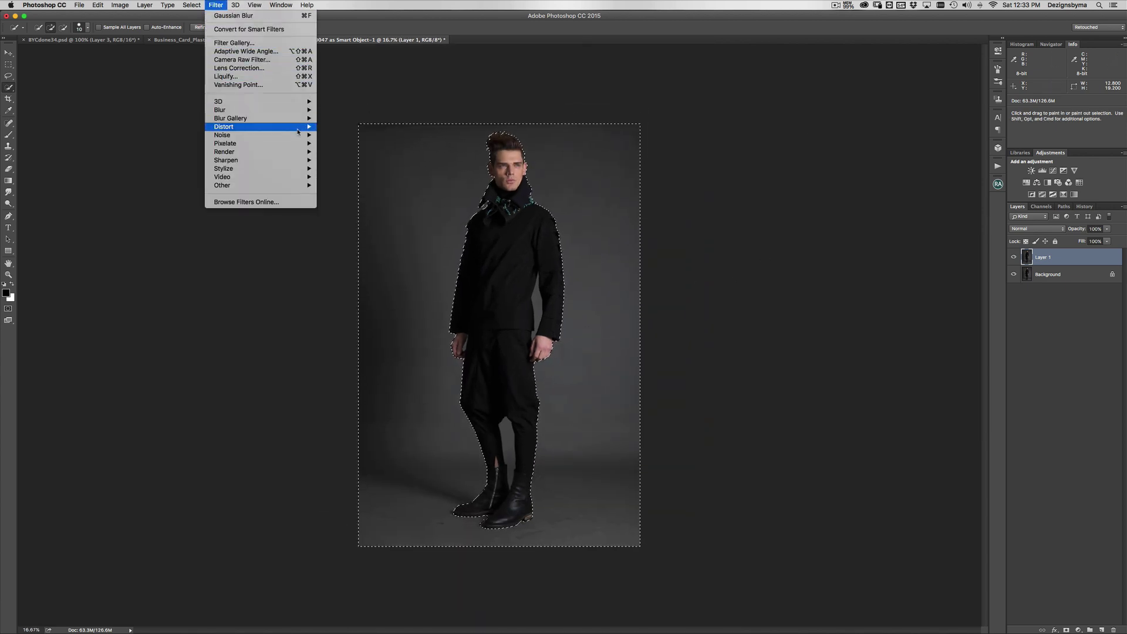
mouse_move(304, 135)
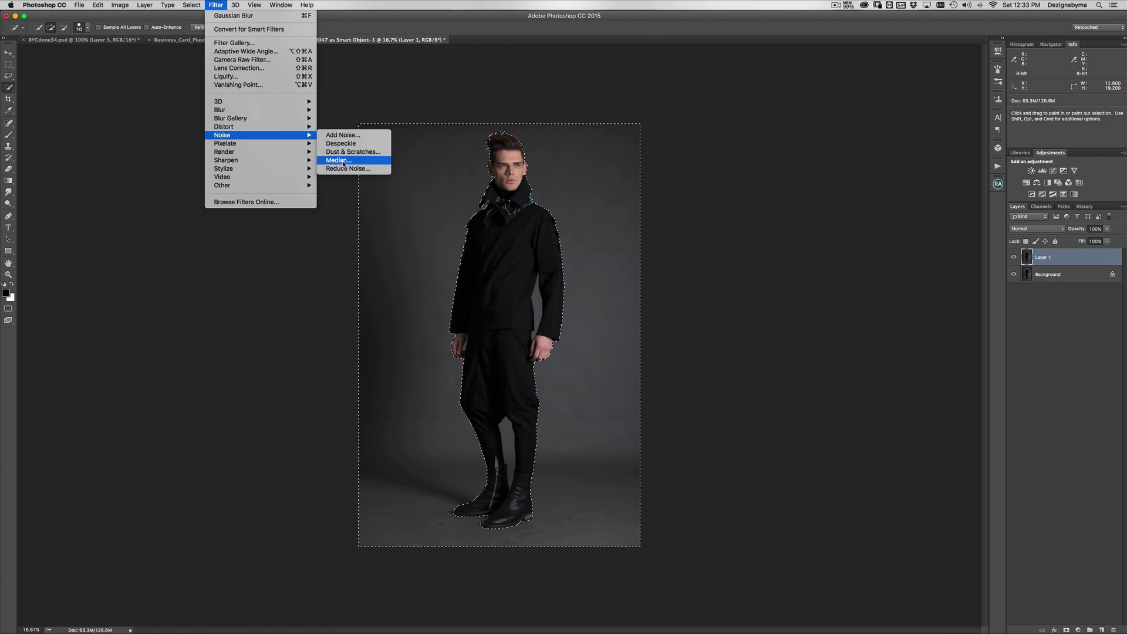
left_click(341, 160)
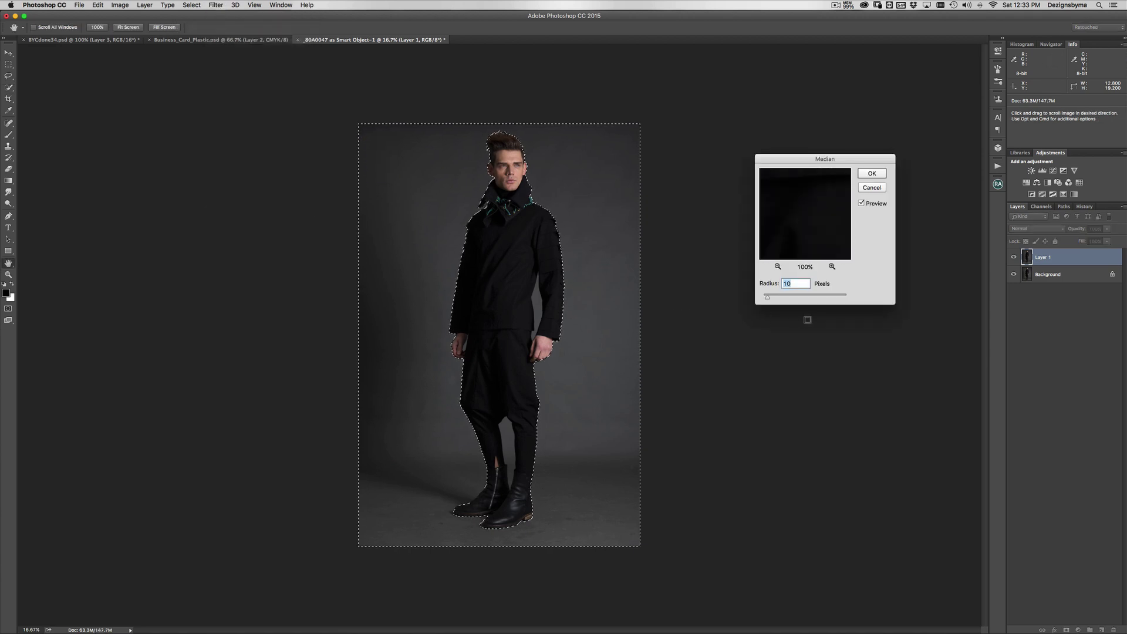
left_click_drag(768, 298, 809, 297)
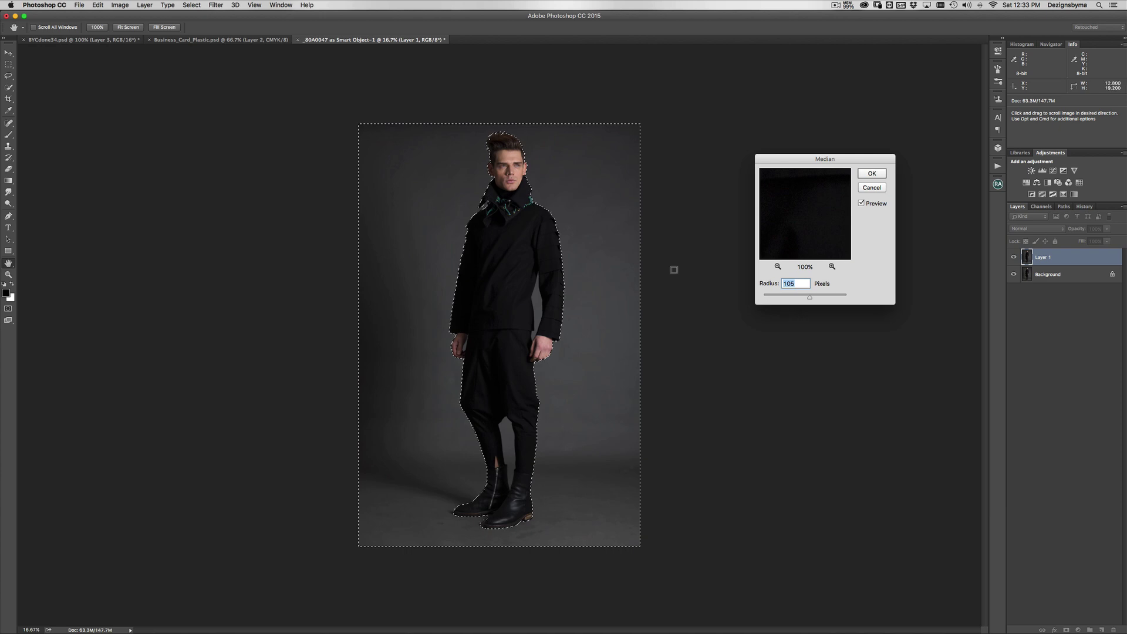
- Check the preview up close, lower the Median radius to 66, and apply it
left_click(724, 230, "super")
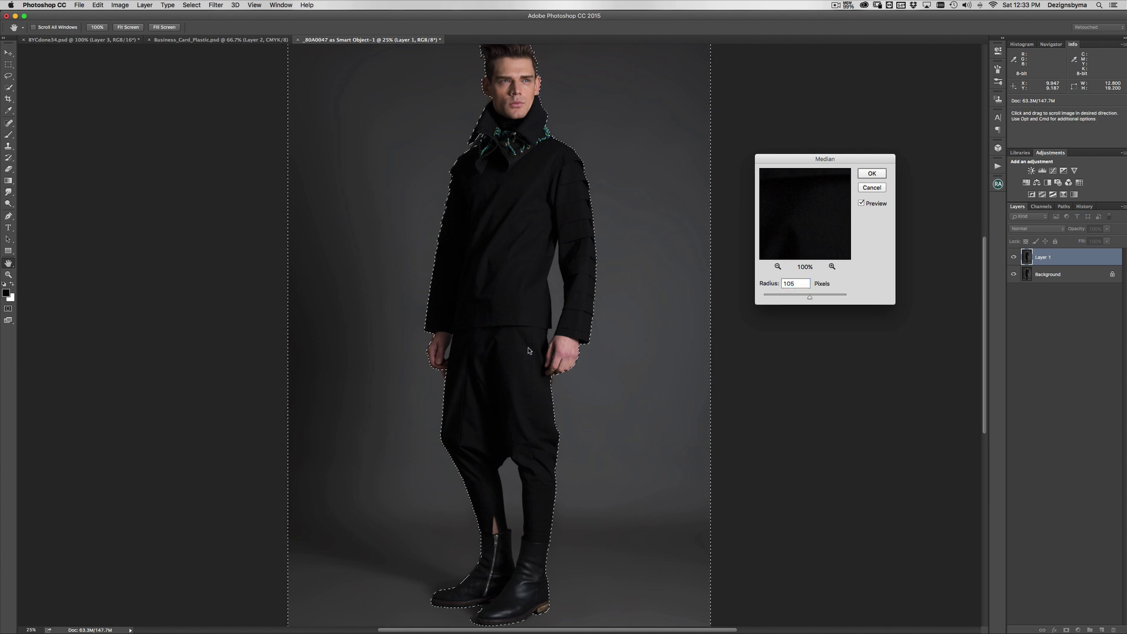
left_click(756, 332, "alt")
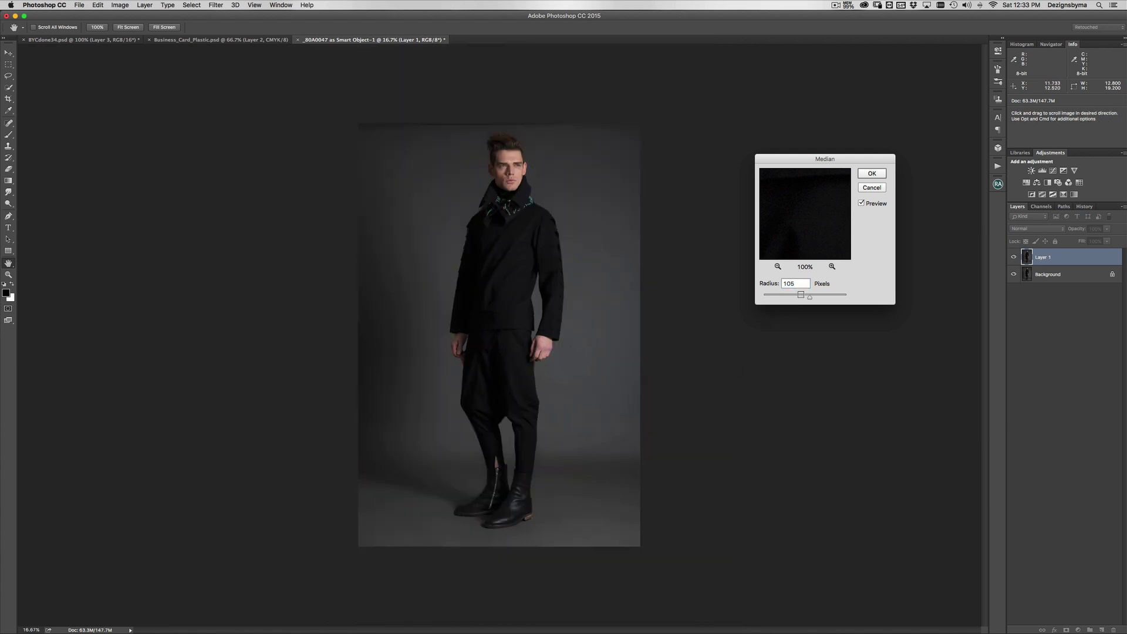
left_click(760, 321, "alt")
left_click(763, 317, "alt")
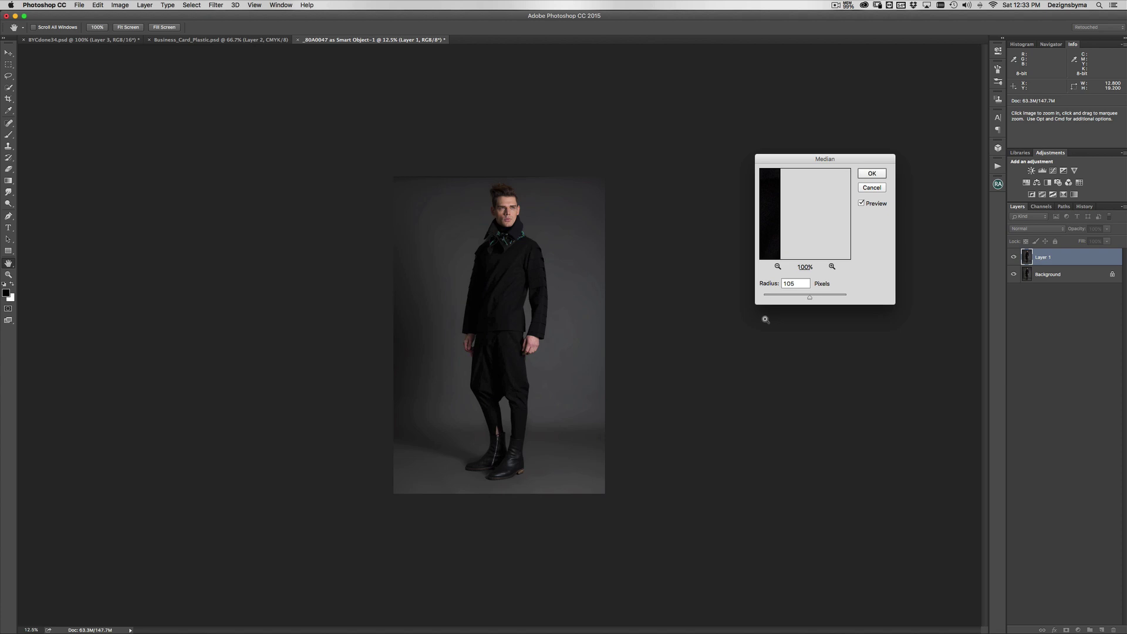
left_click(762, 318, "super")
left_click(784, 319, "super")
left_click(785, 320, "alt")
left_click_drag(810, 301, 785, 300)
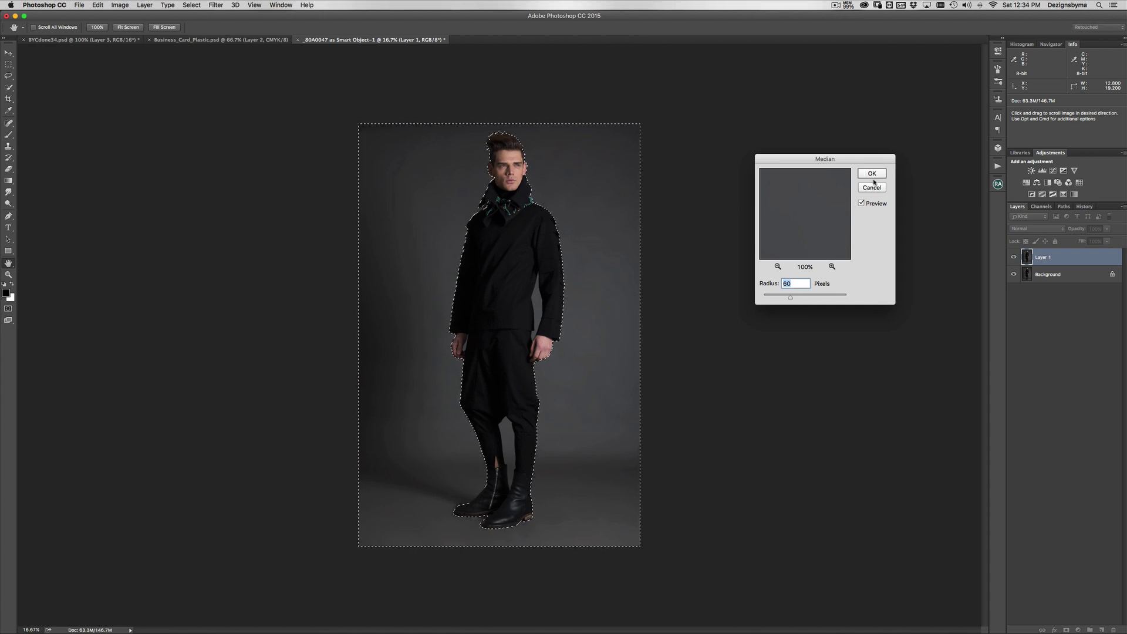
left_click(872, 173)
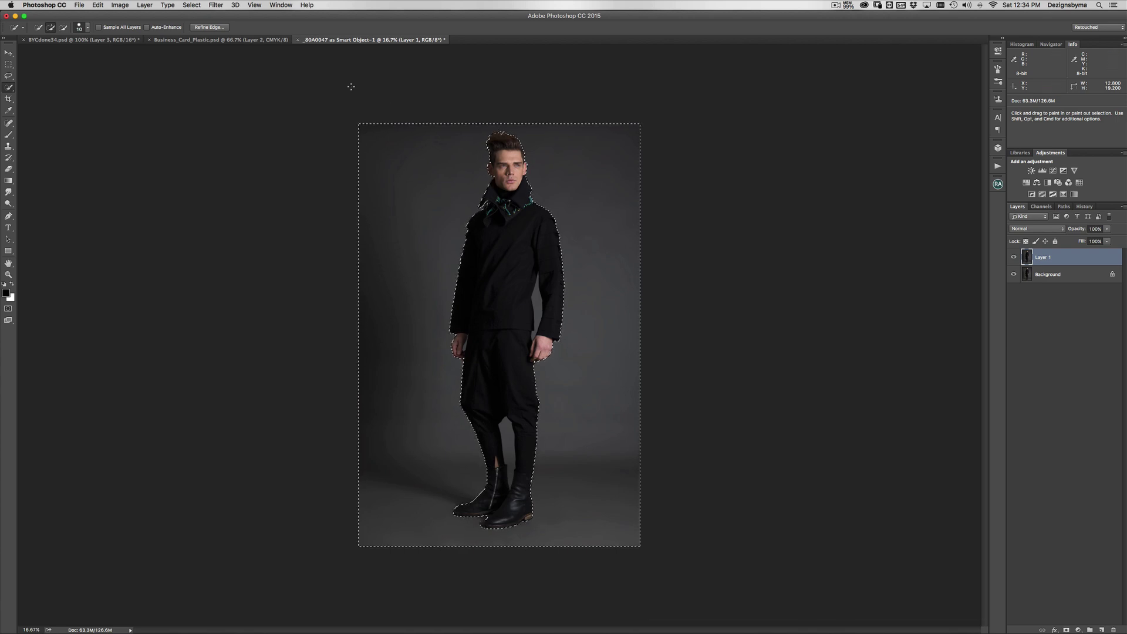
- Apply Add Noise at 3%, Gaussian, Monochromatic to the smoothed backdrop selection
left_click(216, 6)
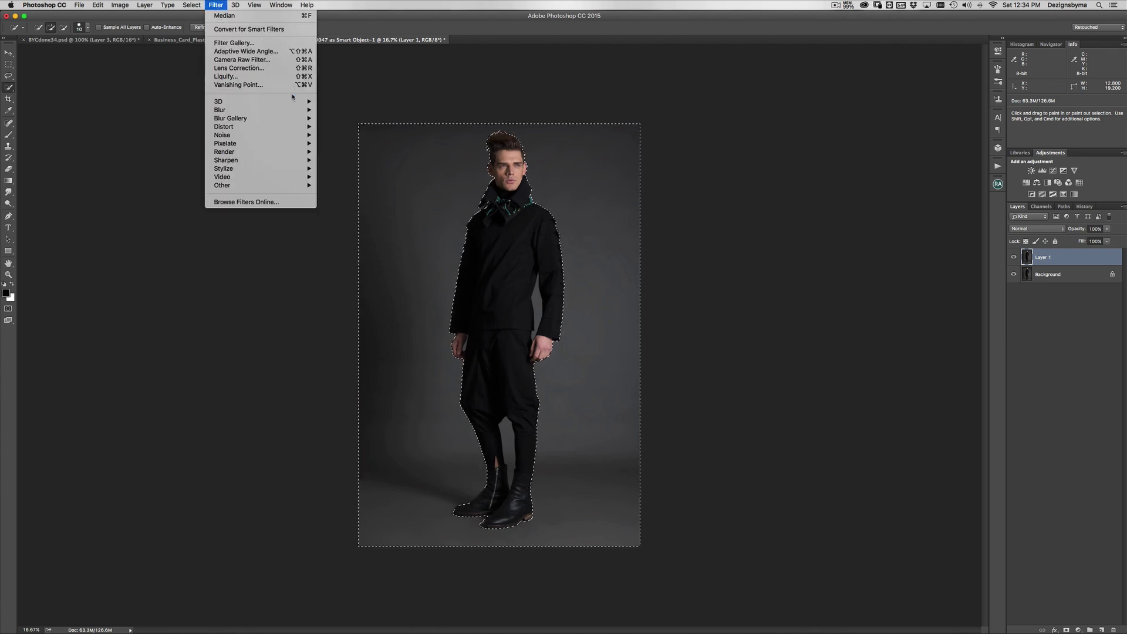
mouse_move(297, 137)
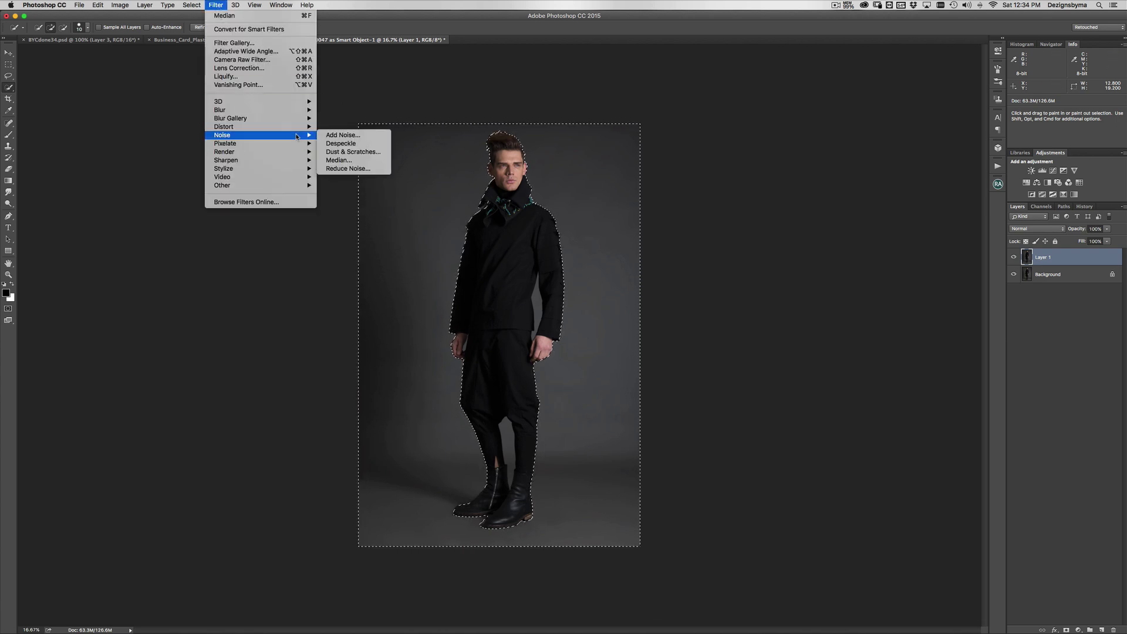
left_click(339, 135)
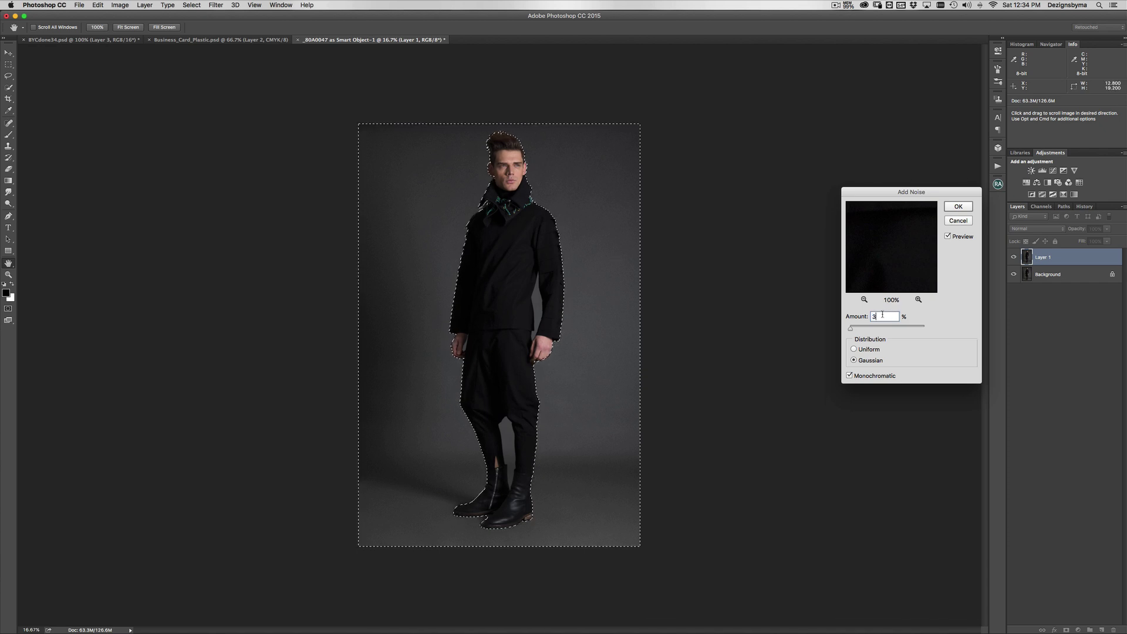
left_click(958, 206)
- Add a layer mask to Layer 1 from the selection and invert it with Cmd+I
key("w")
key("super+equal")
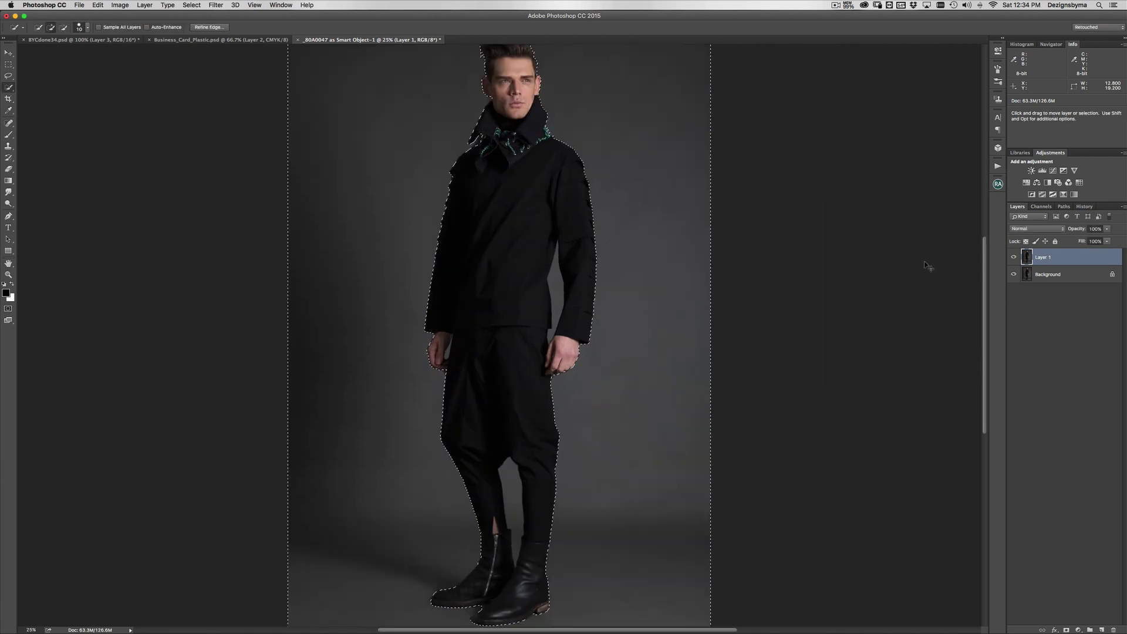
key("super+minus")
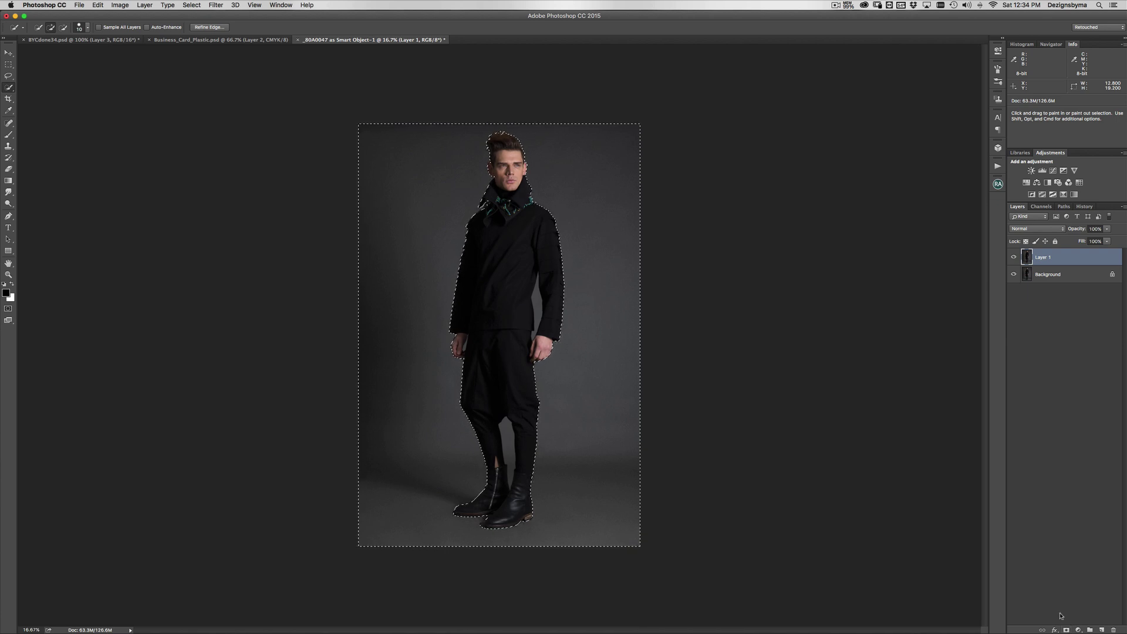
left_click(1066, 629)
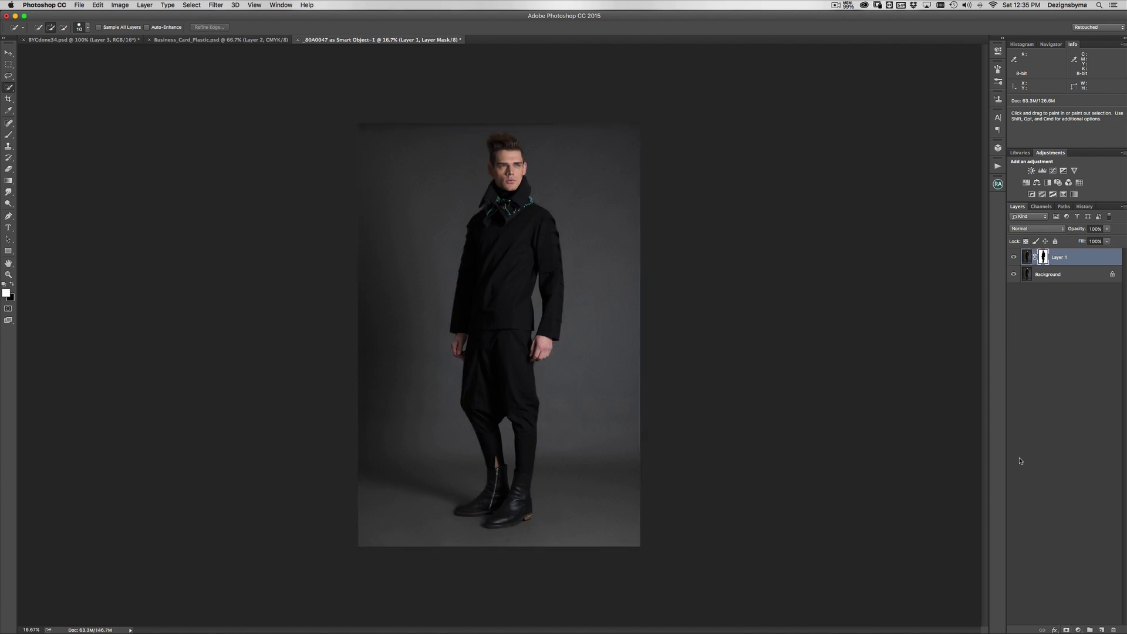
key("super+equal")
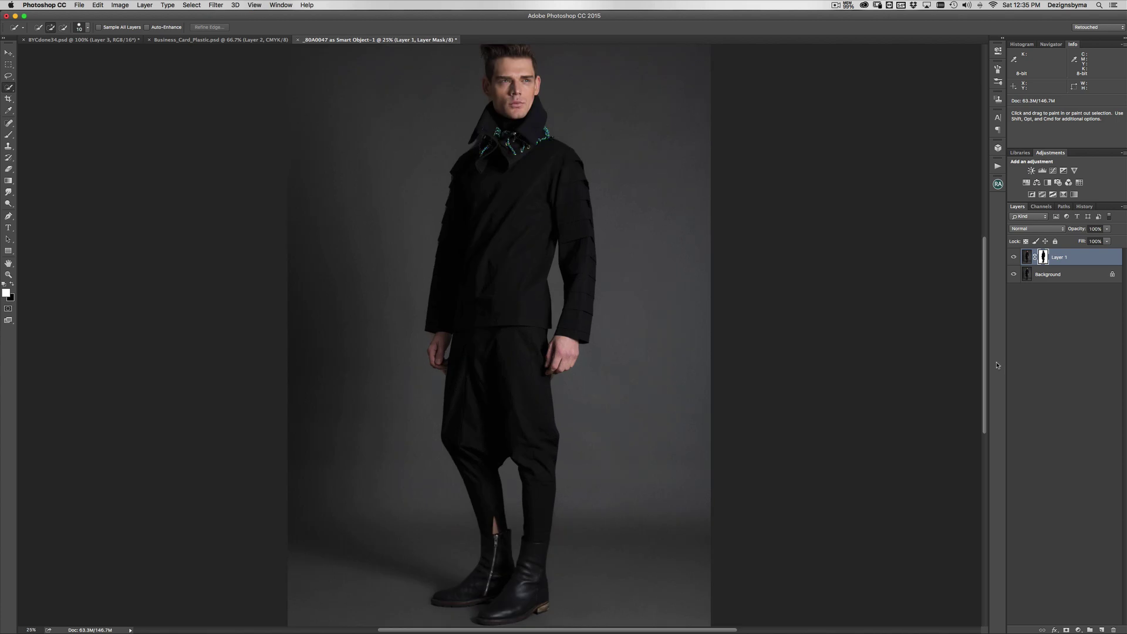
key("super+minus")
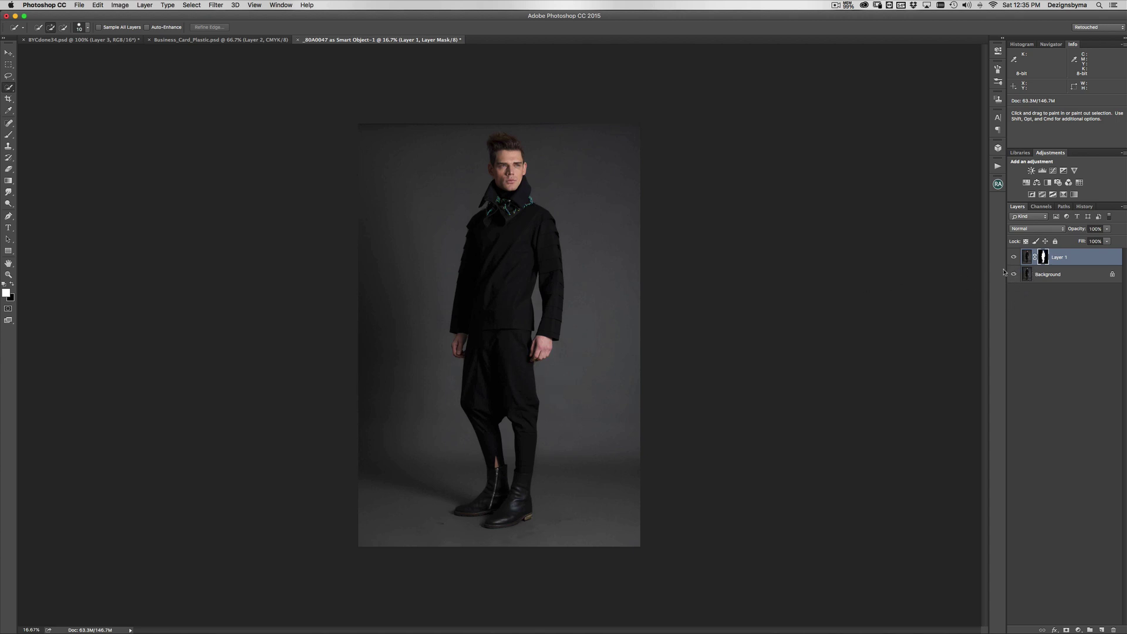
key("super+i")
left_click(9, 135)
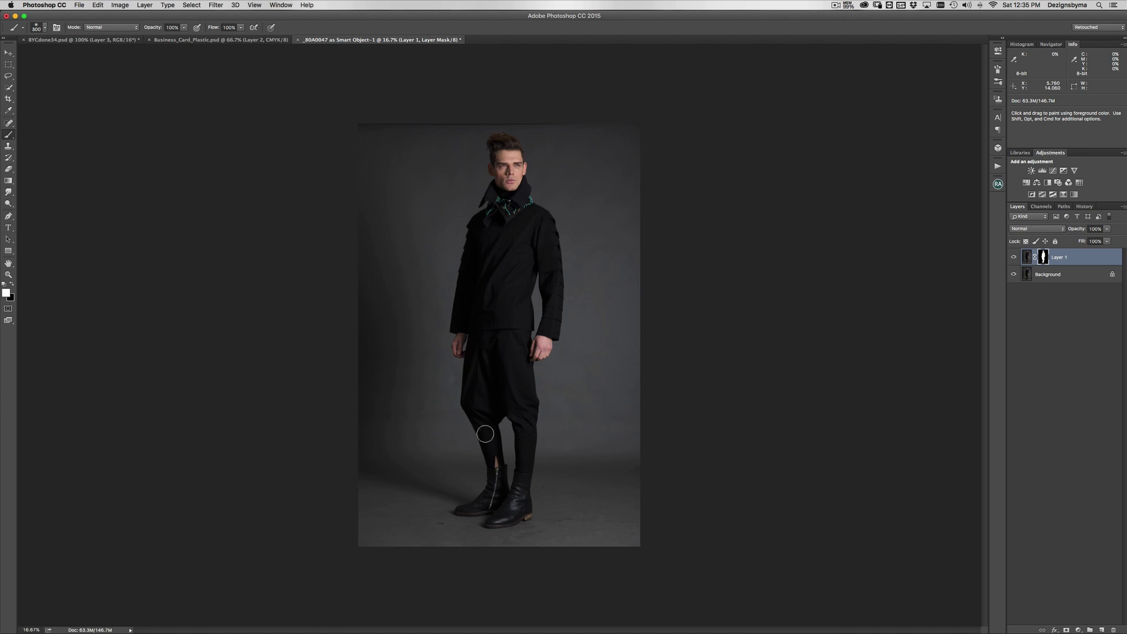
- Zoom to the legs and paint Layer 1's mask over the floor around the boots, resizing the brush
key("bracketright")
key("super+equal")
scroll(737, 357, "down", 5)
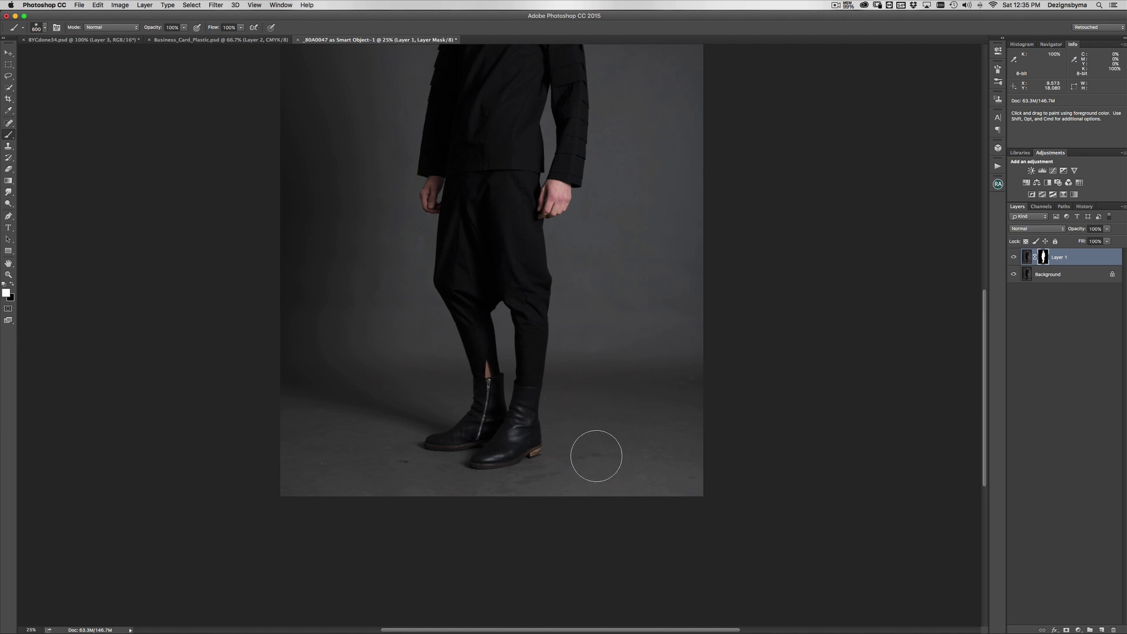
key("super+equal")
scroll(614, 372, "down", 5)
key("bracketleft")
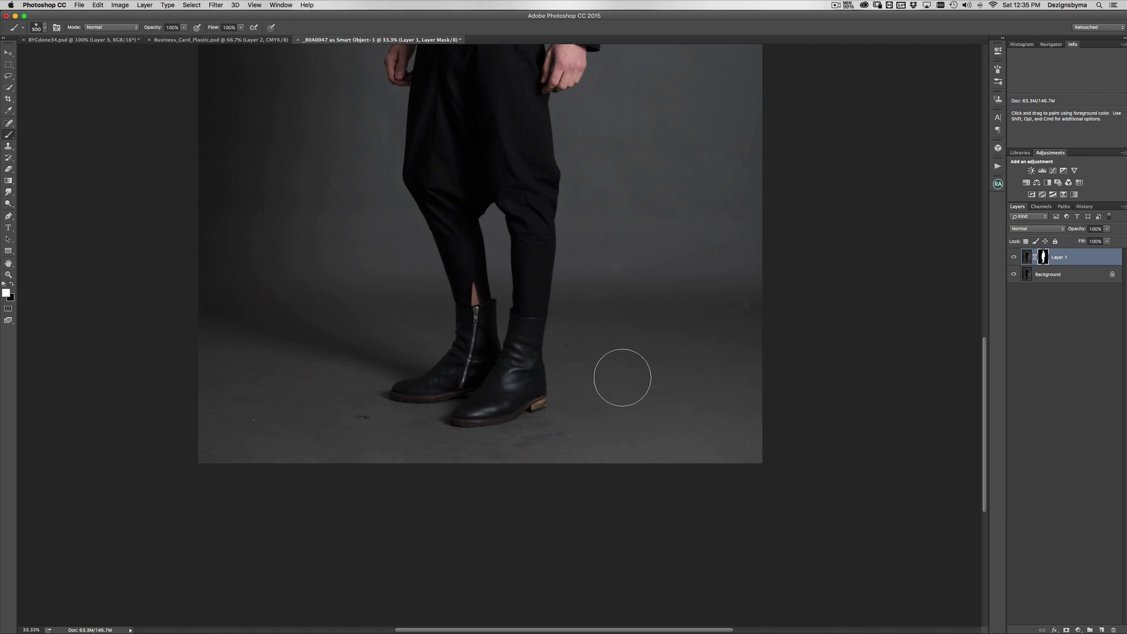
key("bracketleft")
key("bracketleft")
key("bracketleft")
key("bracketleft")
key("bracketright")
key("bracketright")
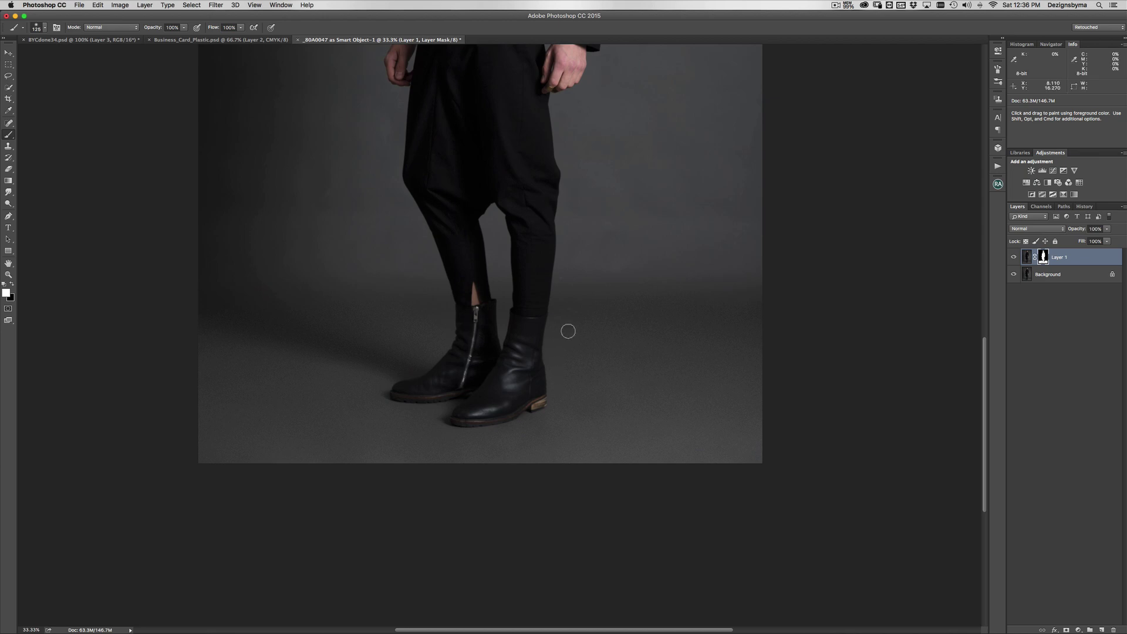
key("bracketright")
- Step back with Alt+Cmd+Z until Layer 1's mask is gone and the backdrop selection returns
key("super+minus")
key("super+minus")
key("super+minus")
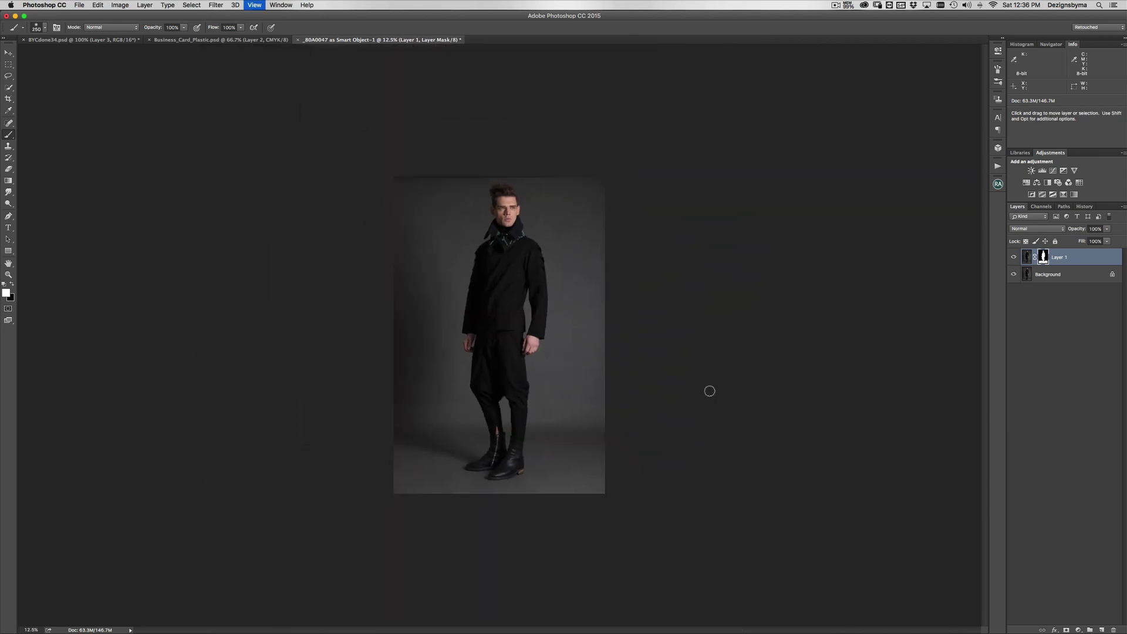
key("super+equal")
key("super+equal")
left_click_drag(658, 392, 698, 341)
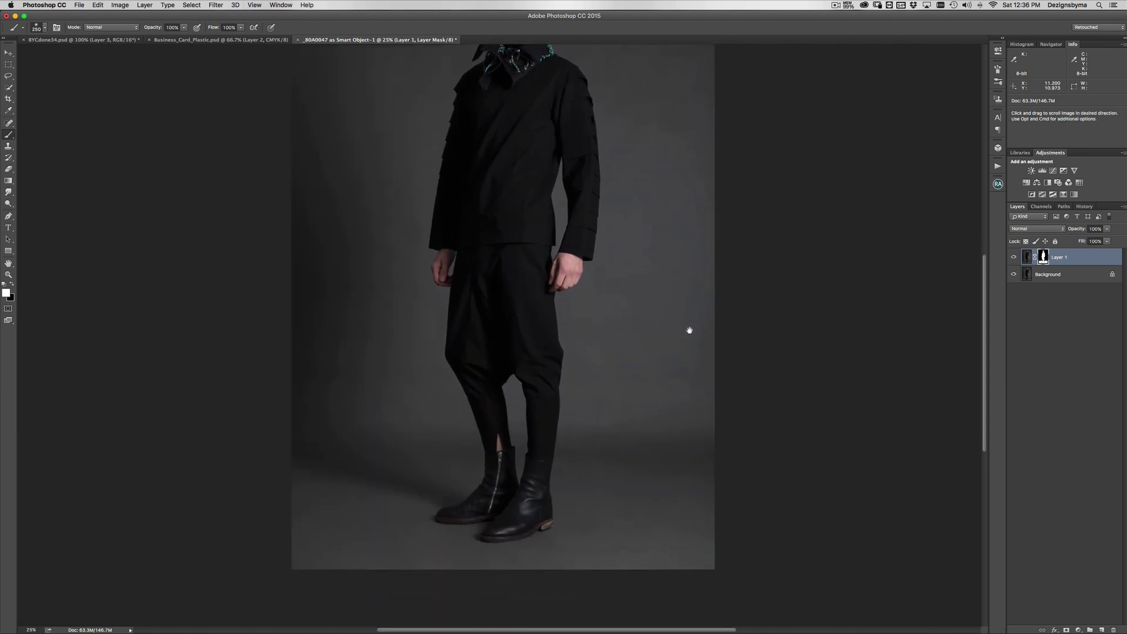
key("super+minus")
key("super")
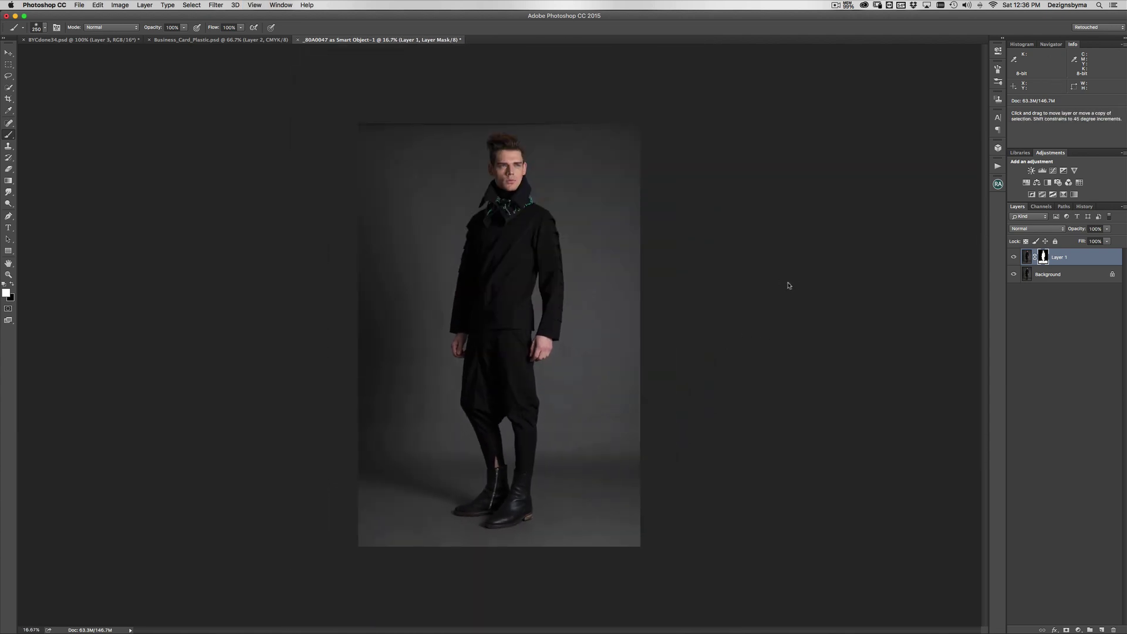
key("alt")
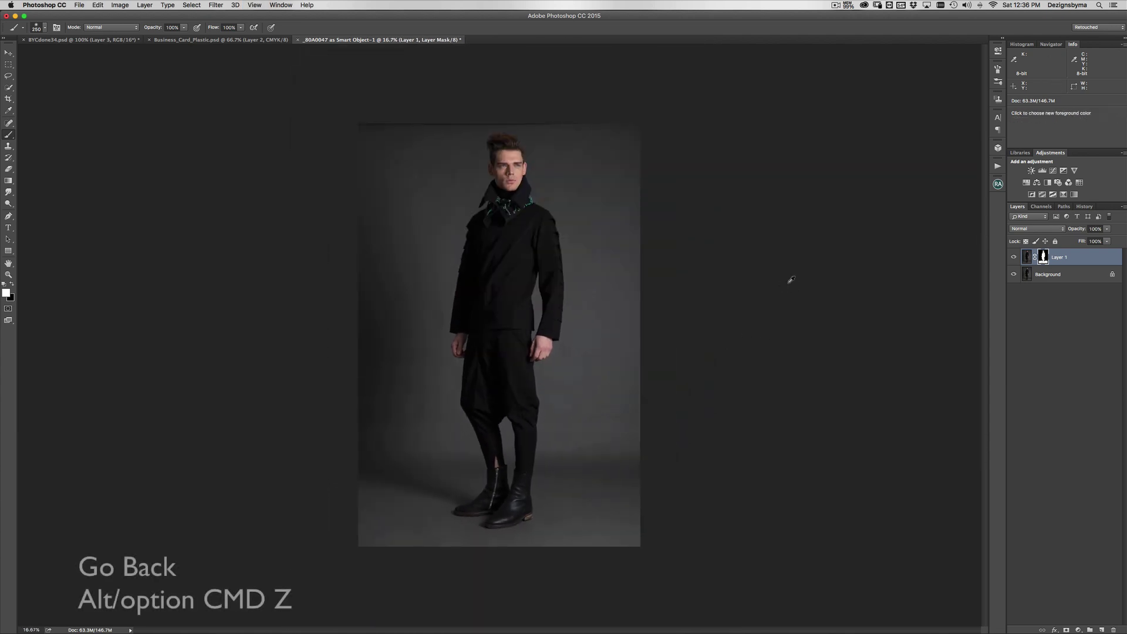
key("super")
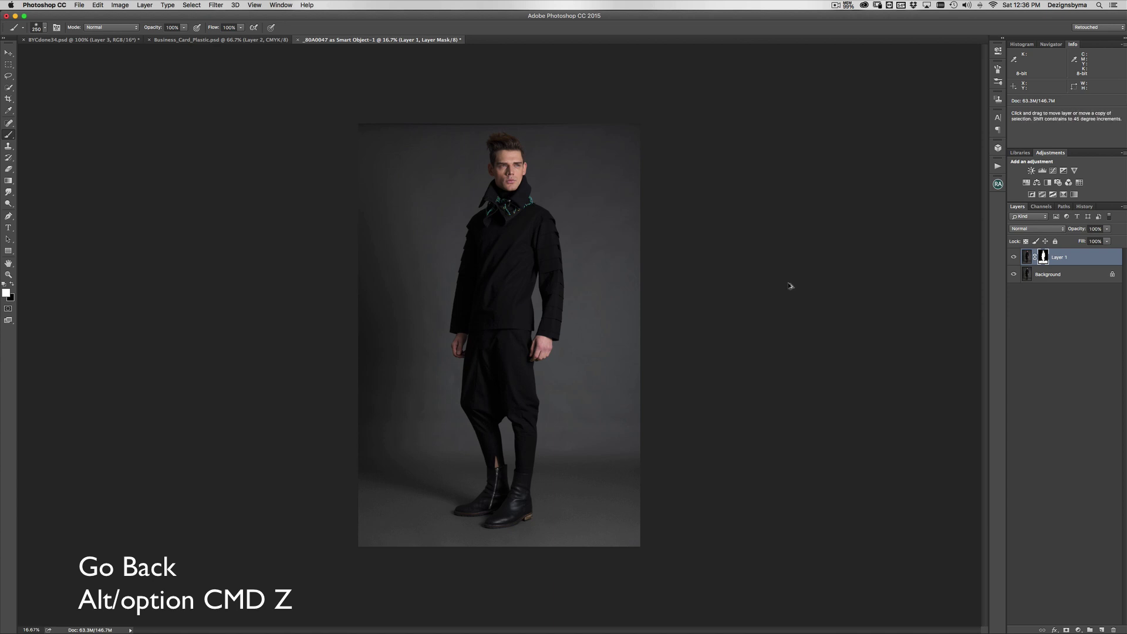
key("alt+super+z")
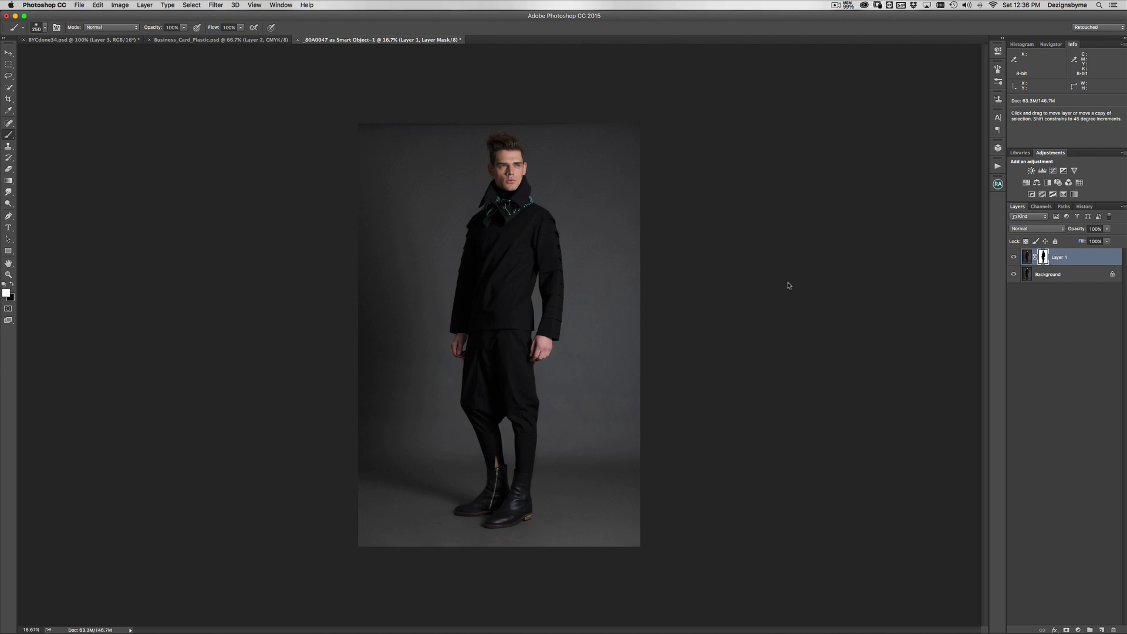
key("alt+super+z")
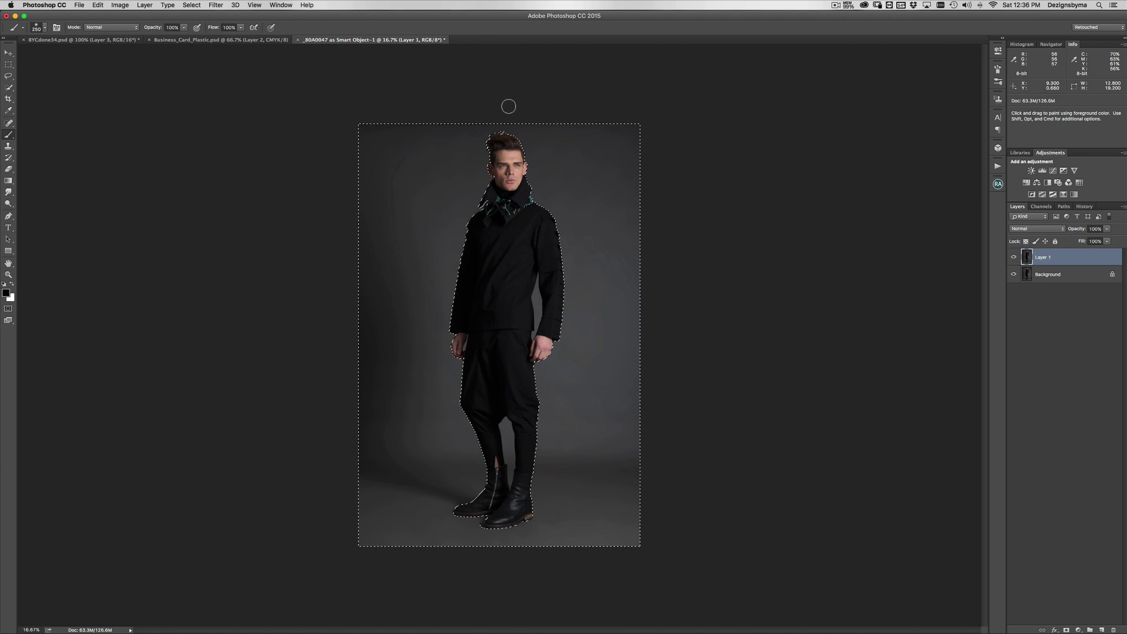
key("super+plus")
left_click_drag(809, 347, 815, 231)
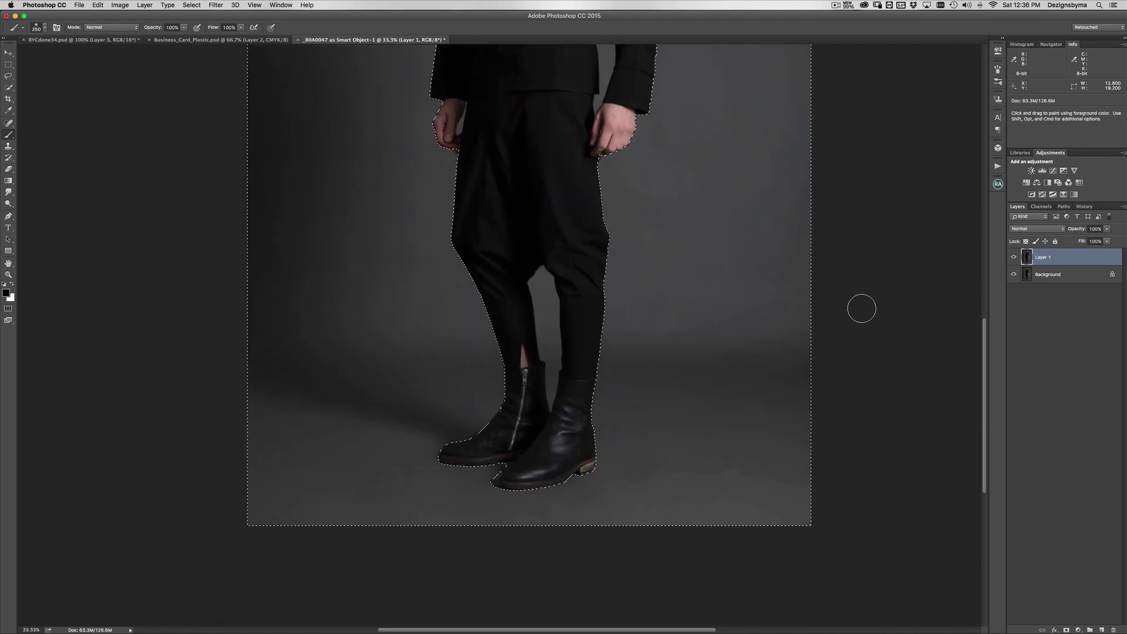
key("super+minus")
key("super+minus")
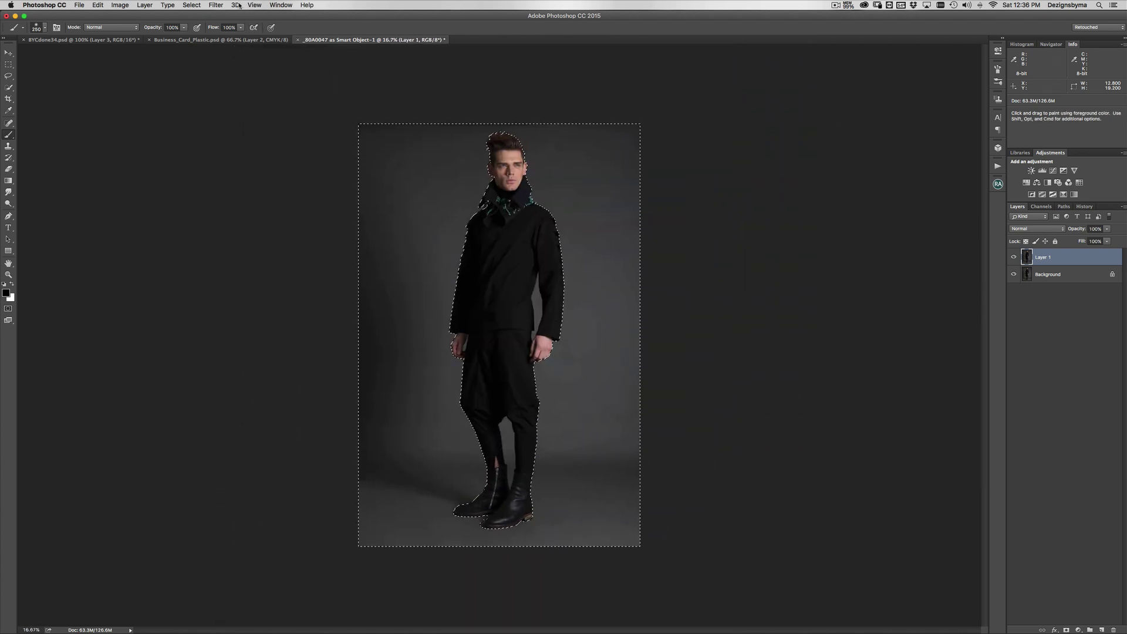
- Apply Add Noise at 1% (Gaussian, Monochromatic) to the selected backdrop on Layer 1
left_click(215, 5)
mouse_move(270, 136)
left_click(343, 135)
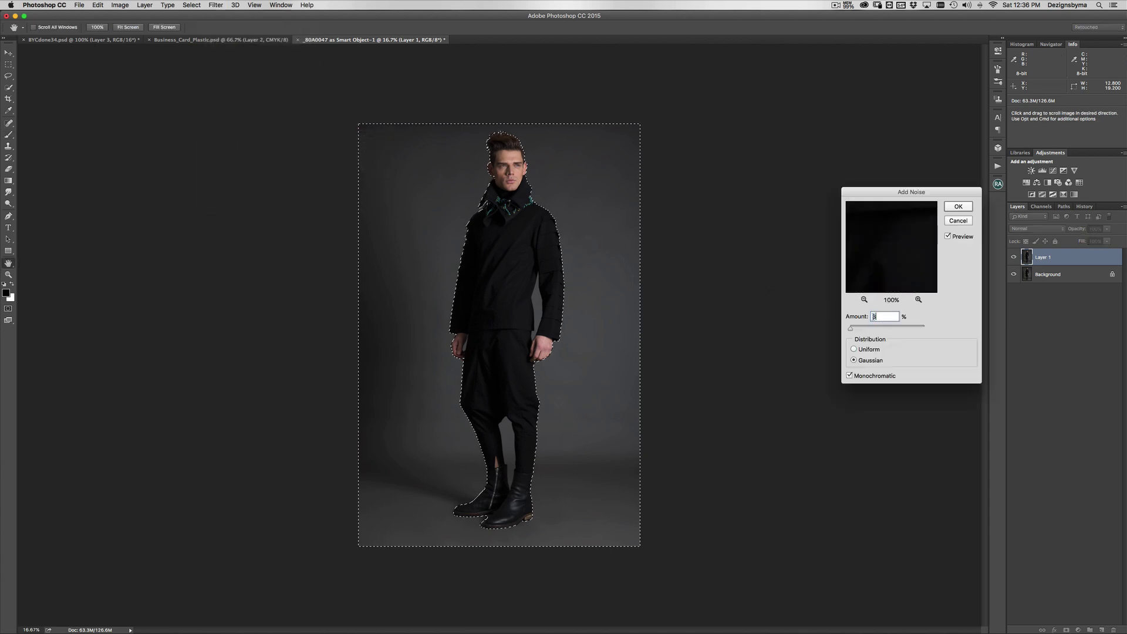
type("1")
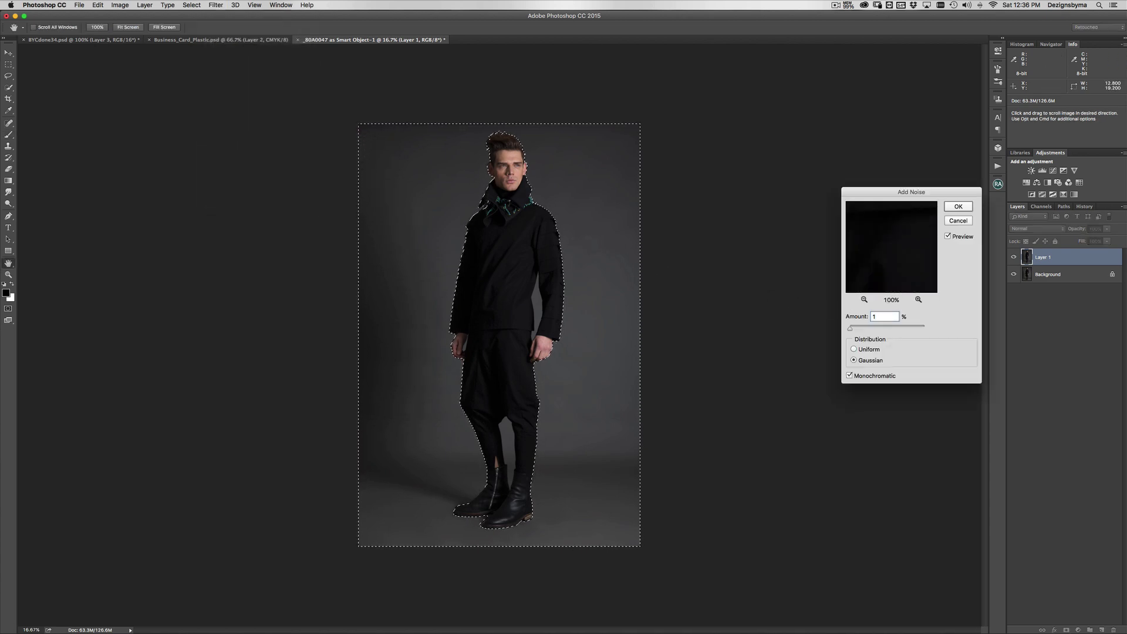
key("super+plus")
scroll(634, 357, "down", 5)
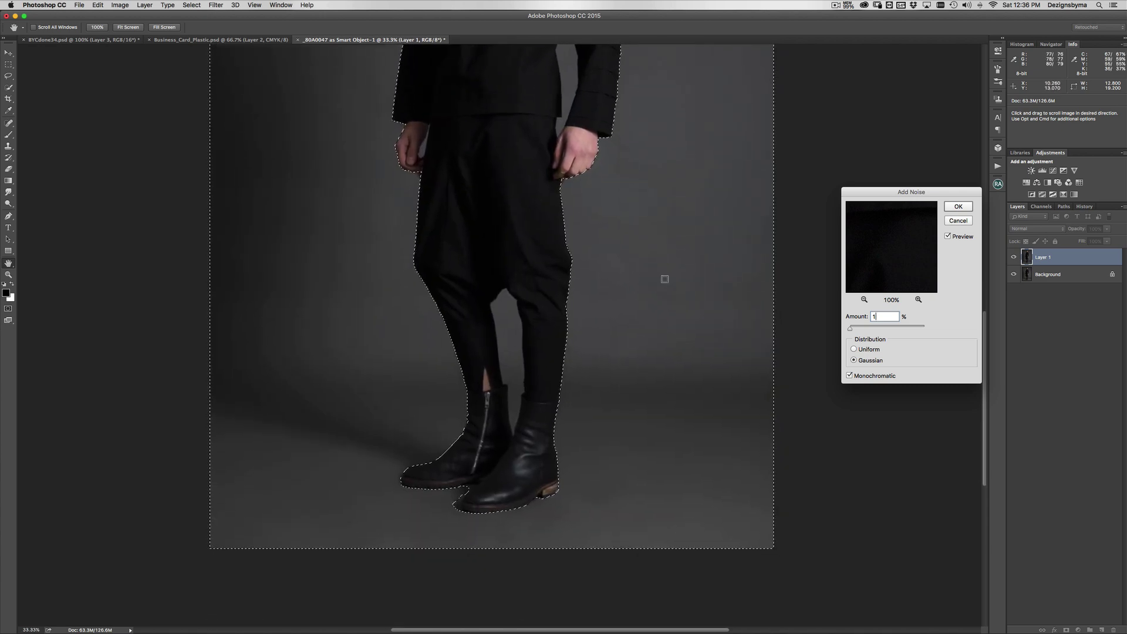
key("BackSpace")
type("2")
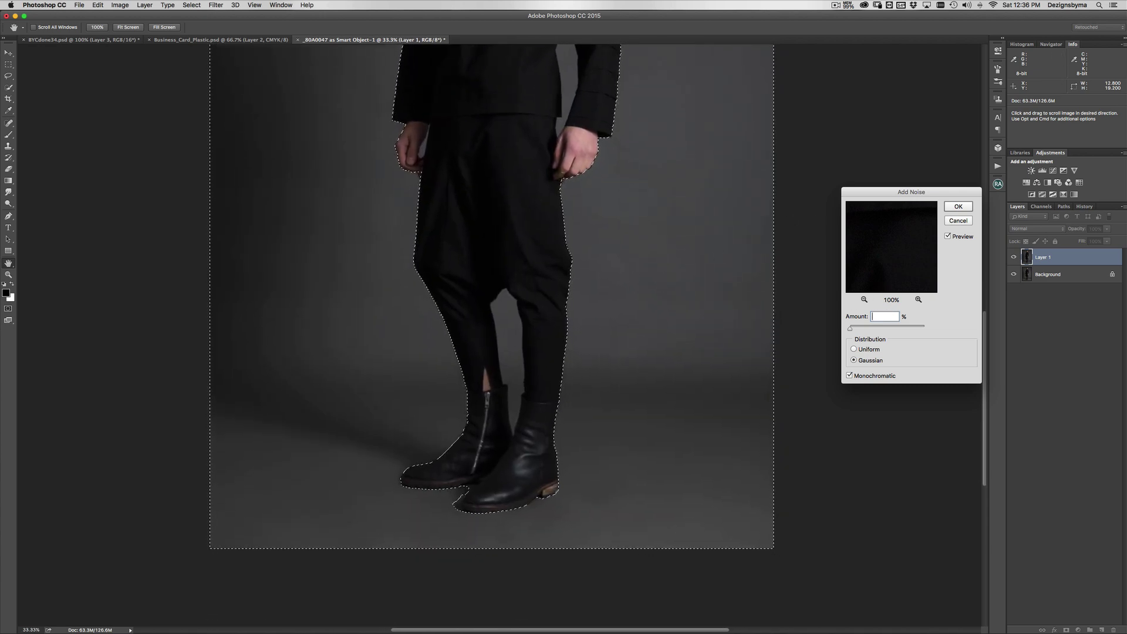
key("BackSpace")
type("1")
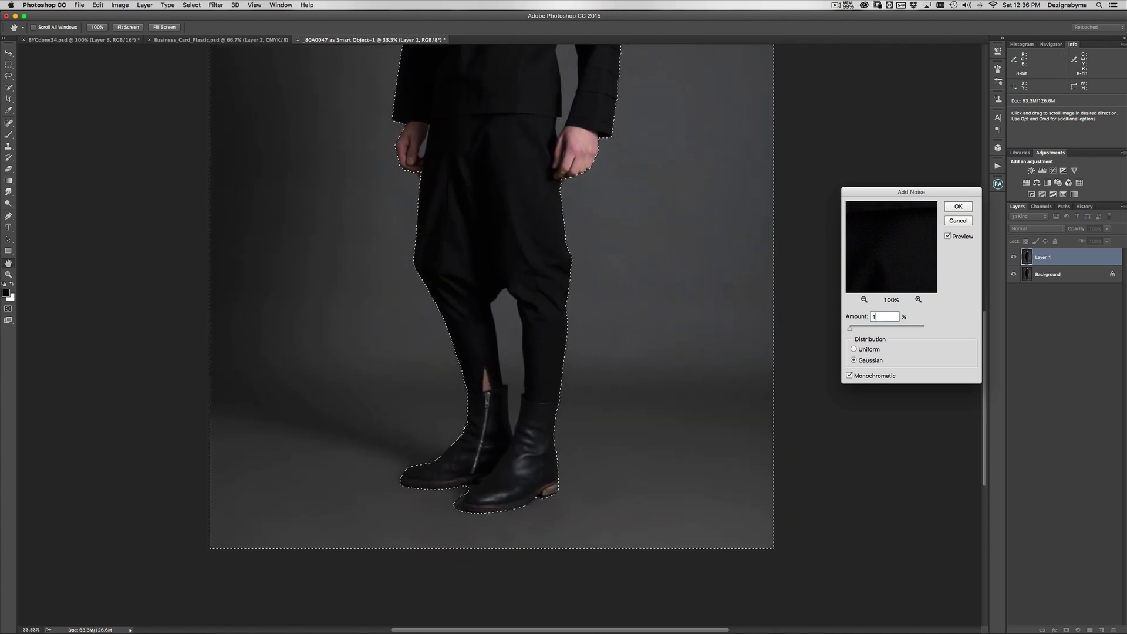
left_click(958, 207)
key("b")
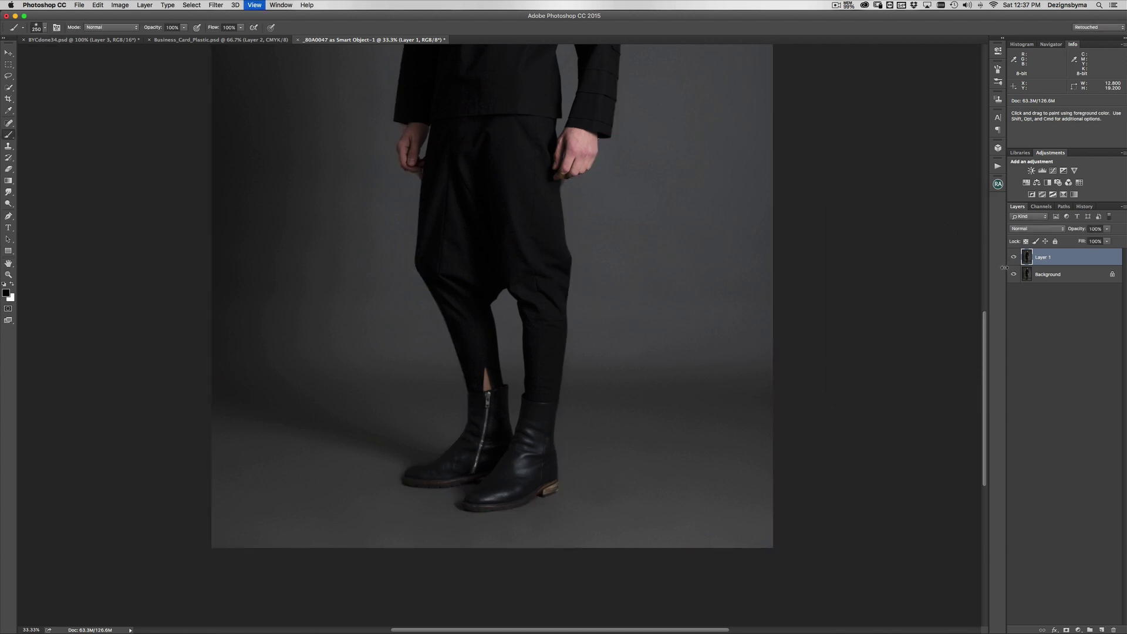
key("super+minus")
key("super+minus")
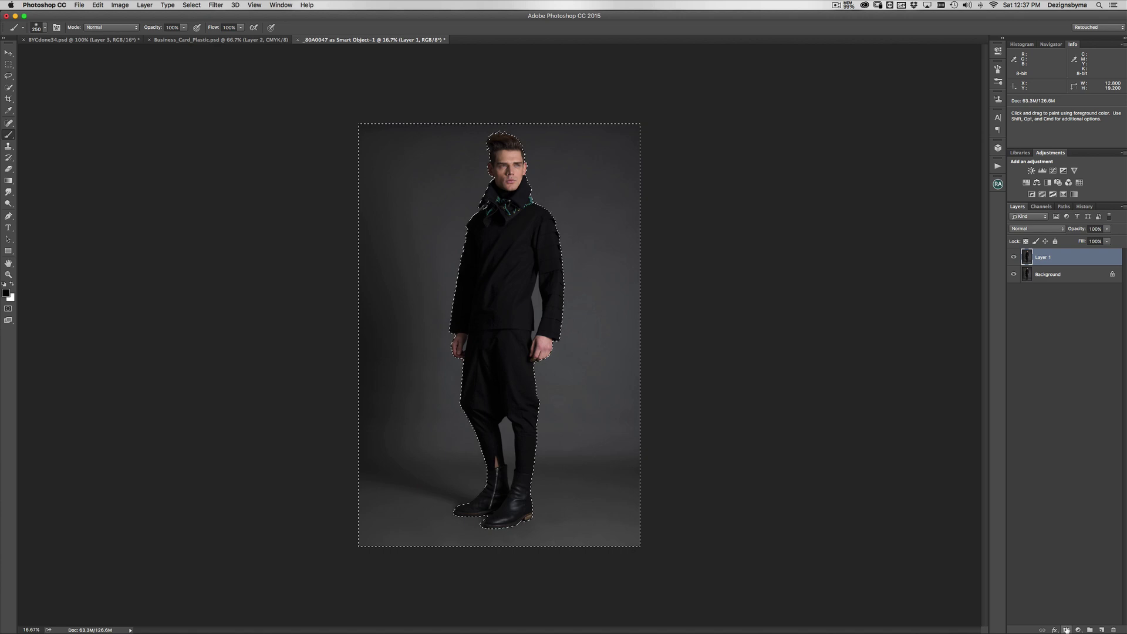
- Add a layer mask from the figure selection and zoom in on the legs and boots
left_click(1065, 630)
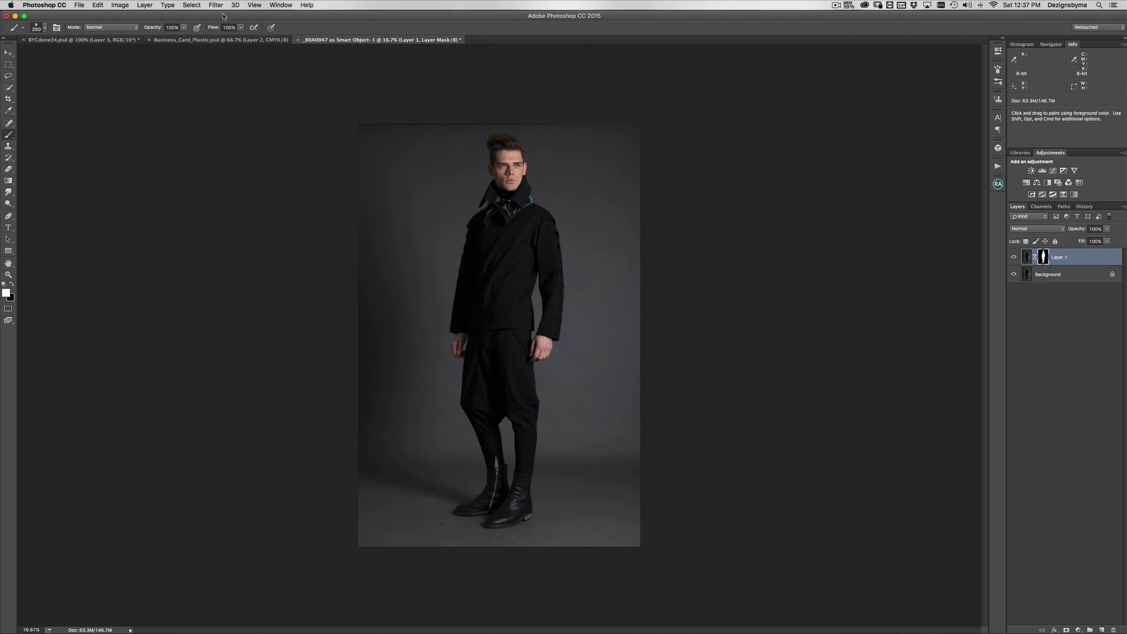
key("super+plus")
left_click_drag(558, 216, 511, 81)
- Paint the mask over the floor around the boots with a soft brush, resizing it as needed
key("bracketright")
key("bracketright")
key("bracketright")
key("bracketright")
key("bracketright")
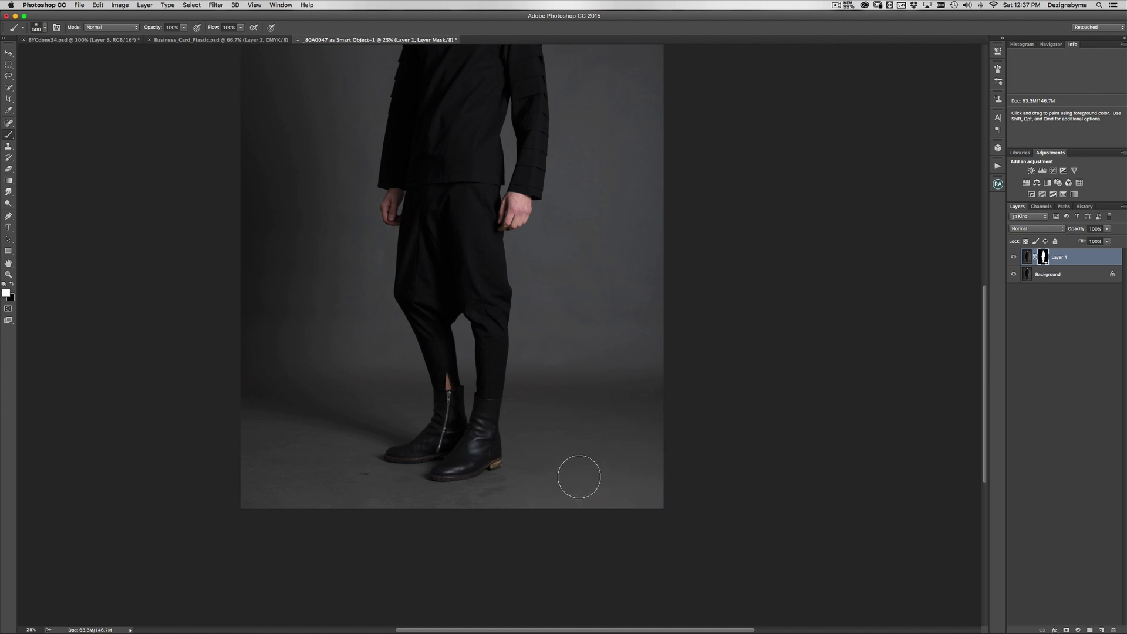
key("bracketleft")
key("bracketleft")
key("bracketleft")
key("bracketleft")
key("bracketleft")
key("bracketright")
key("bracketright")
key("bracketright")
key("bracketright")
key("bracketright")
key("bracketright")
key("bracketright")
key("bracketleft")
key("bracketleft")
key("bracketright")
key("bracketleft")
key("bracketleft")
key("bracketleft")
key("bracketleft")
key("bracketright")
key("bracketright")
key("bracketright")
key("bracketright")
key("bracketright")
key("bracketright")
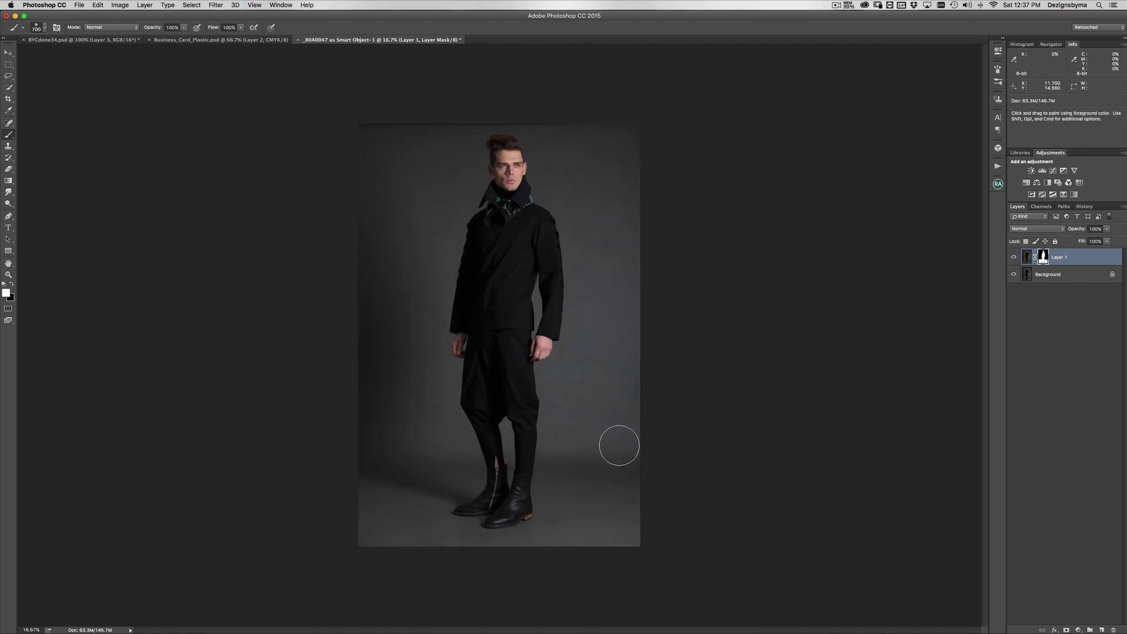
key("bracketright")
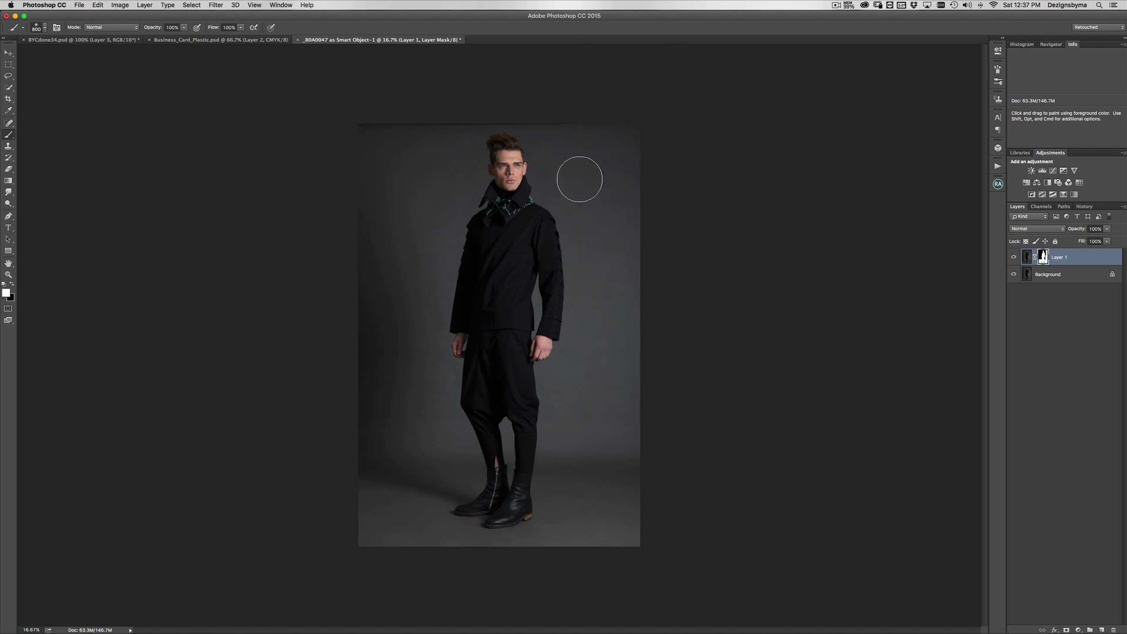
- Paint the mask over the backdrop beside and above the man with a large soft brush, varying its size
key("bracketleft")
key("bracketleft")
key("bracketleft")
key("bracketleft")
key("bracketright")
key("bracketright")
key("bracketright")
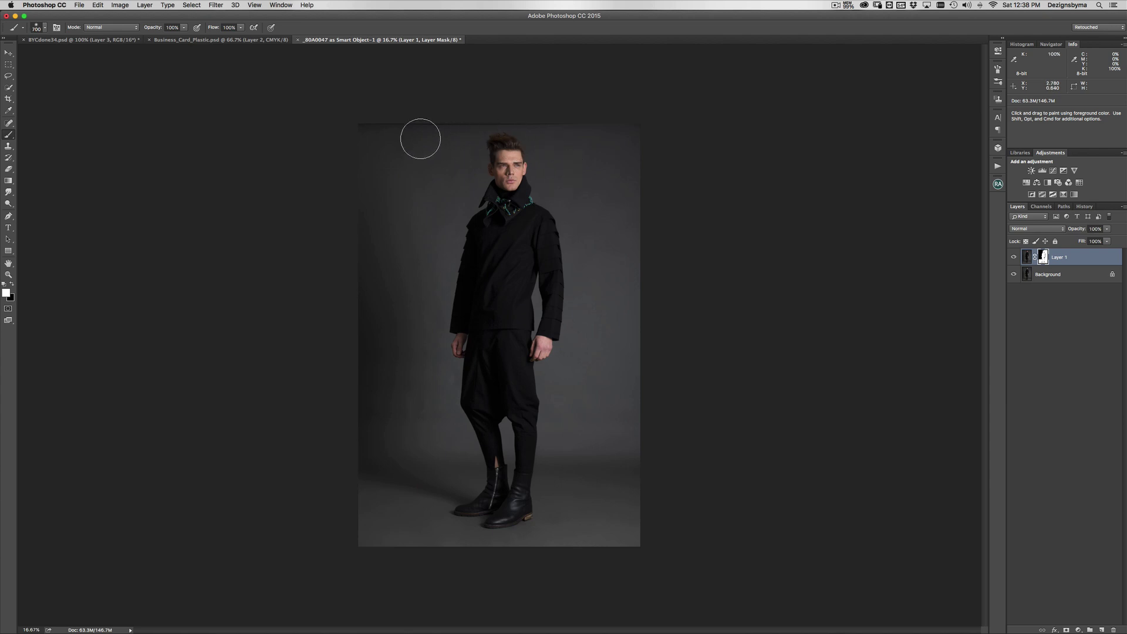
key("bracketright")
key("bracketleft")
key("bracketleft")
key("bracketright")
key("bracketright")
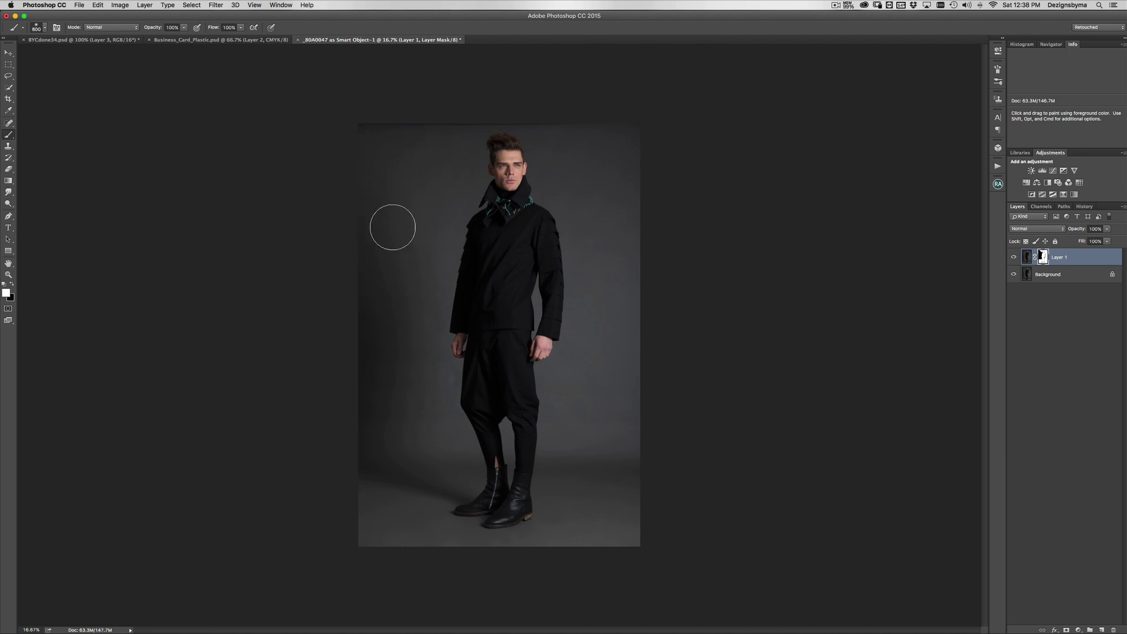
key("bracketleft")
key("bracketleft")
key("bracketright")
key("bracketright")
key("bracketleft")
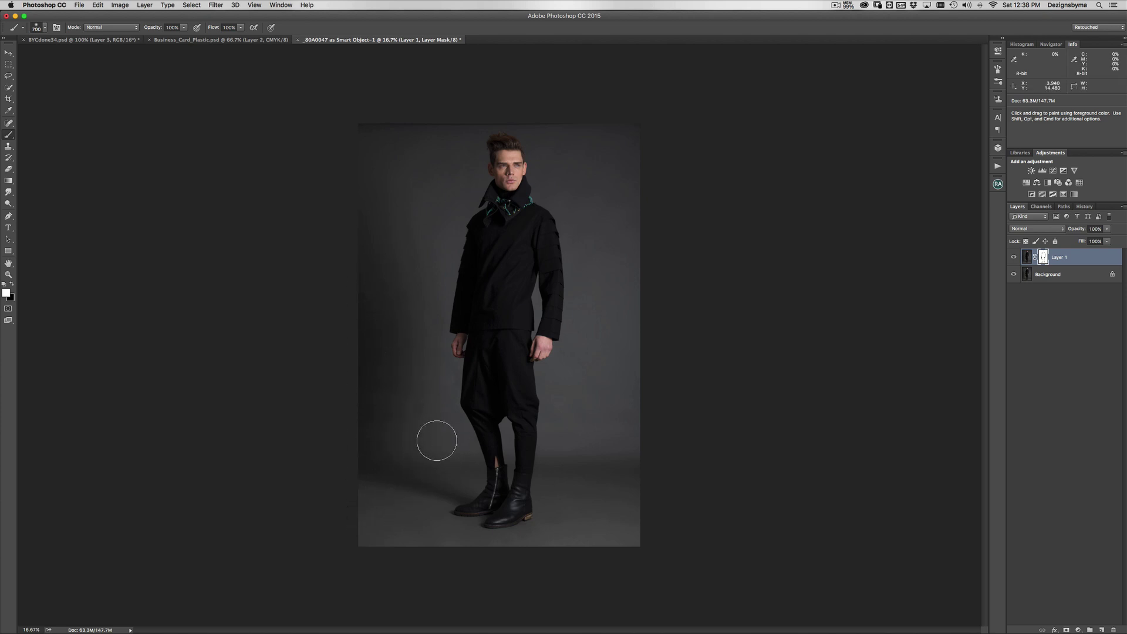
key("bracketleft")
key("bracketleft")
key("bracketleft")
key("bracketleft")
key("bracketright")
key("bracketright")
key("bracketright")
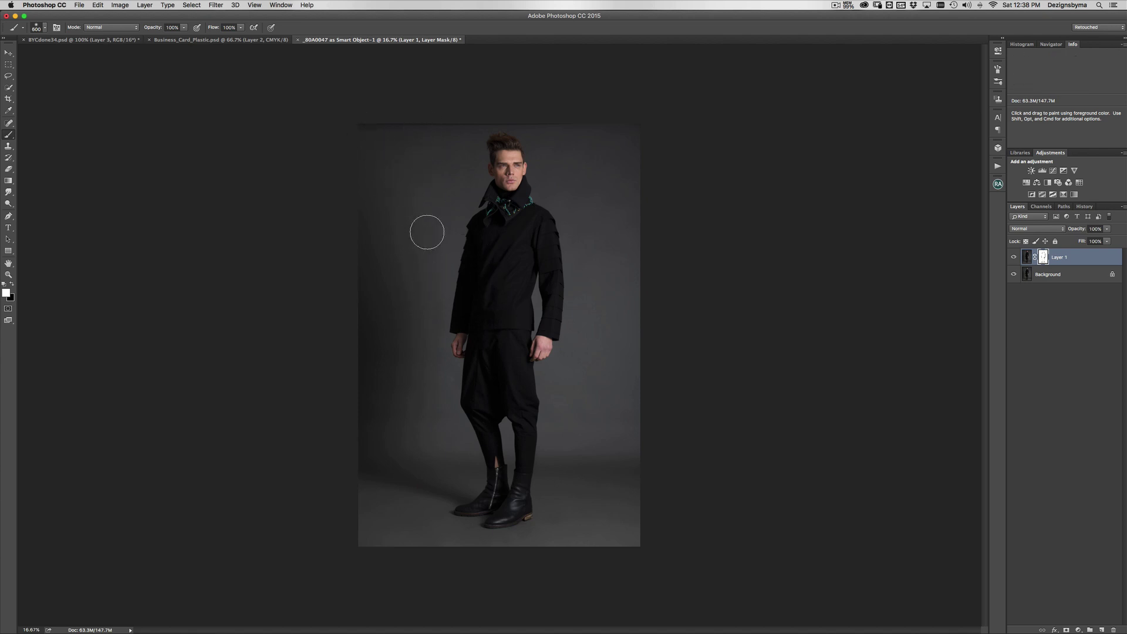
key("bracketright")
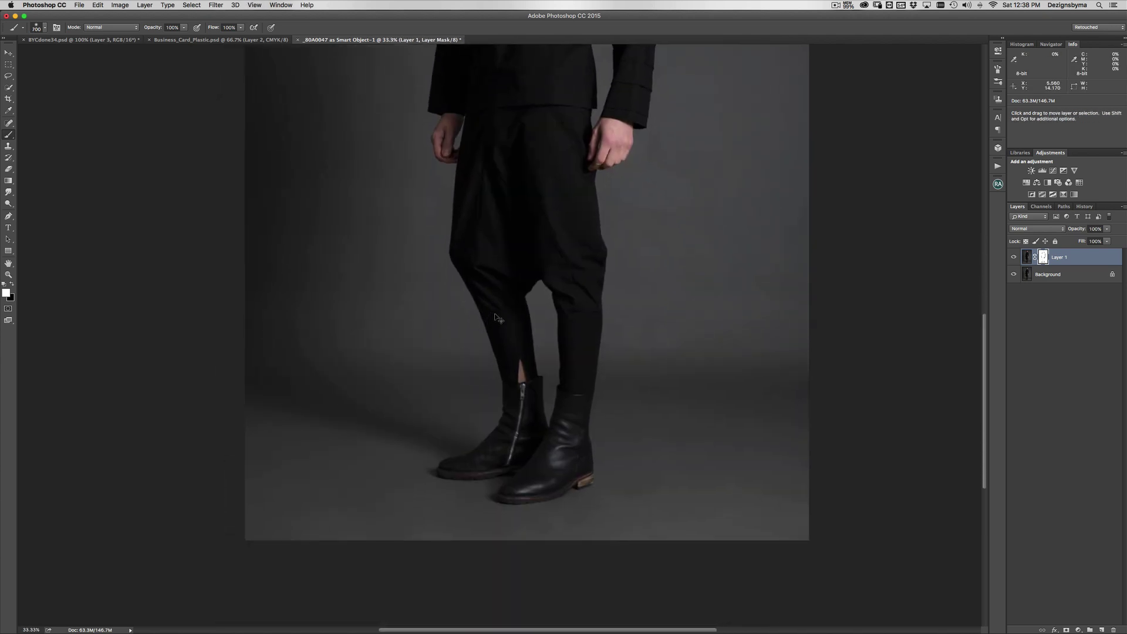
key("super+minus")
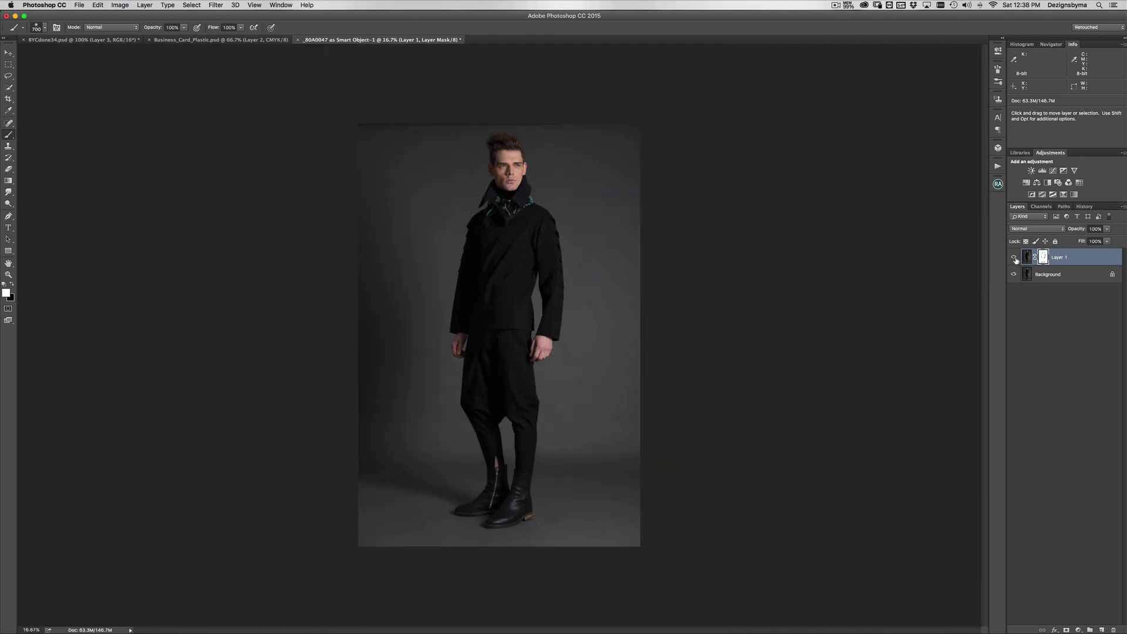
left_click(1014, 258)
left_click(1014, 257)
left_click(1013, 258)
key("super+equal")
key("super+equal")
key("super+equal")
scroll(596, 352, "down", 6)
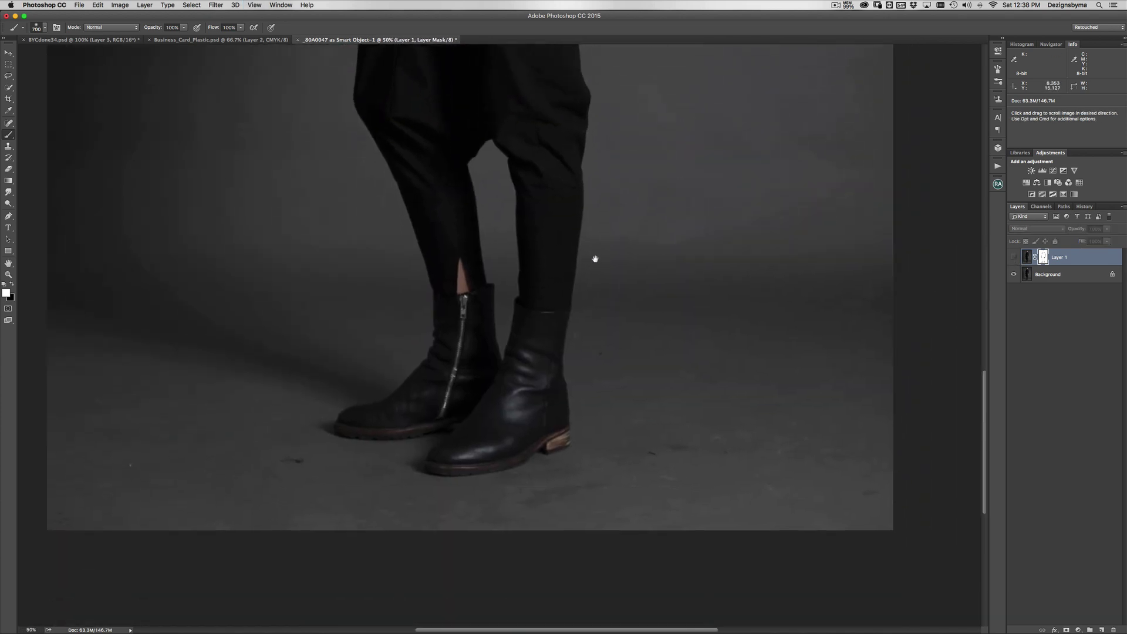
key("super+equal")
left_click(1013, 257)
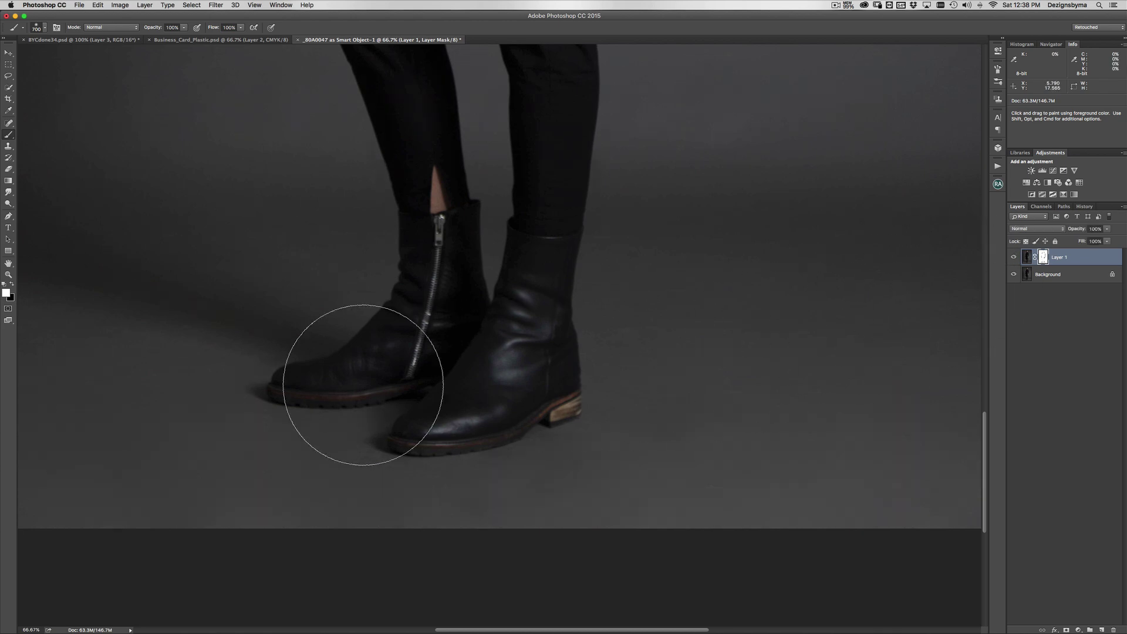
left_click_drag(471, 309, 616, 312)
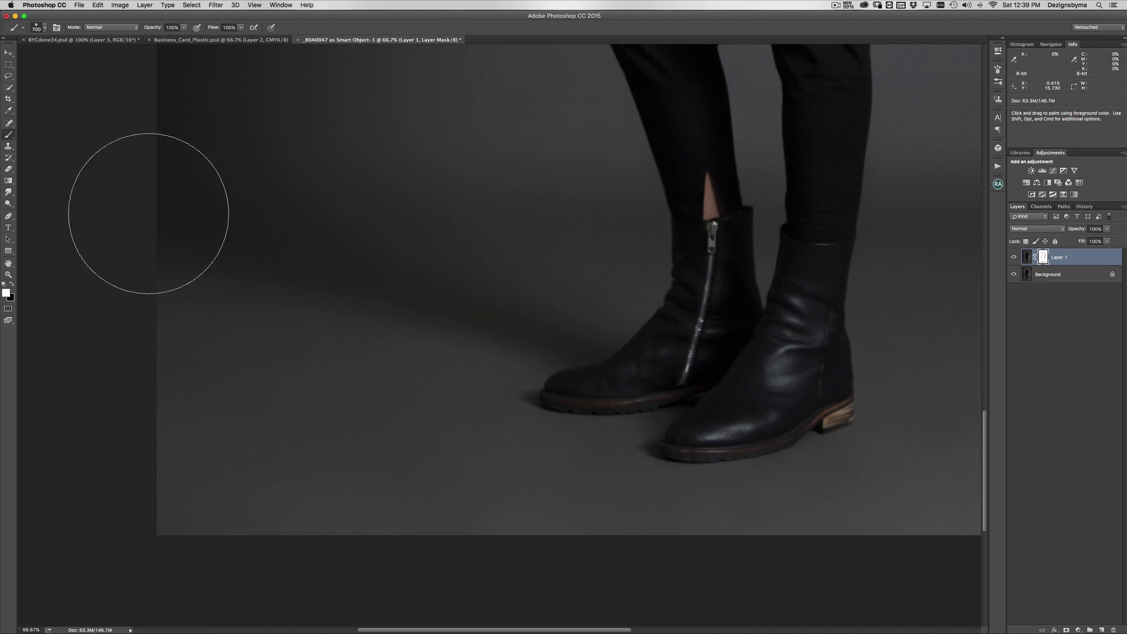
left_click(1013, 257)
left_click(1059, 275)
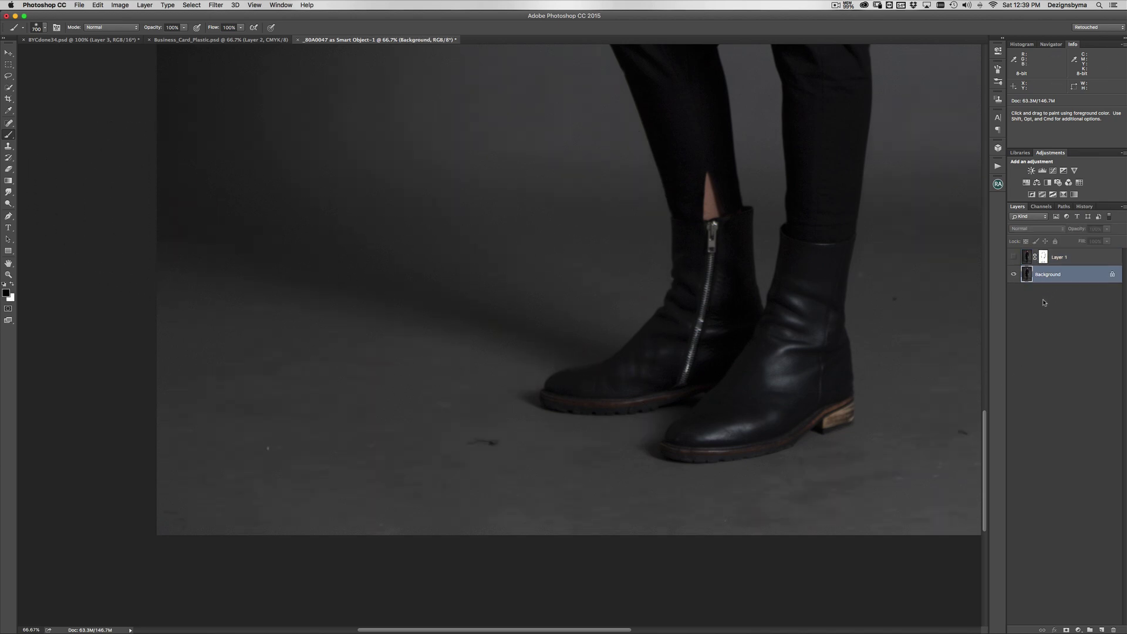
key("super+j")
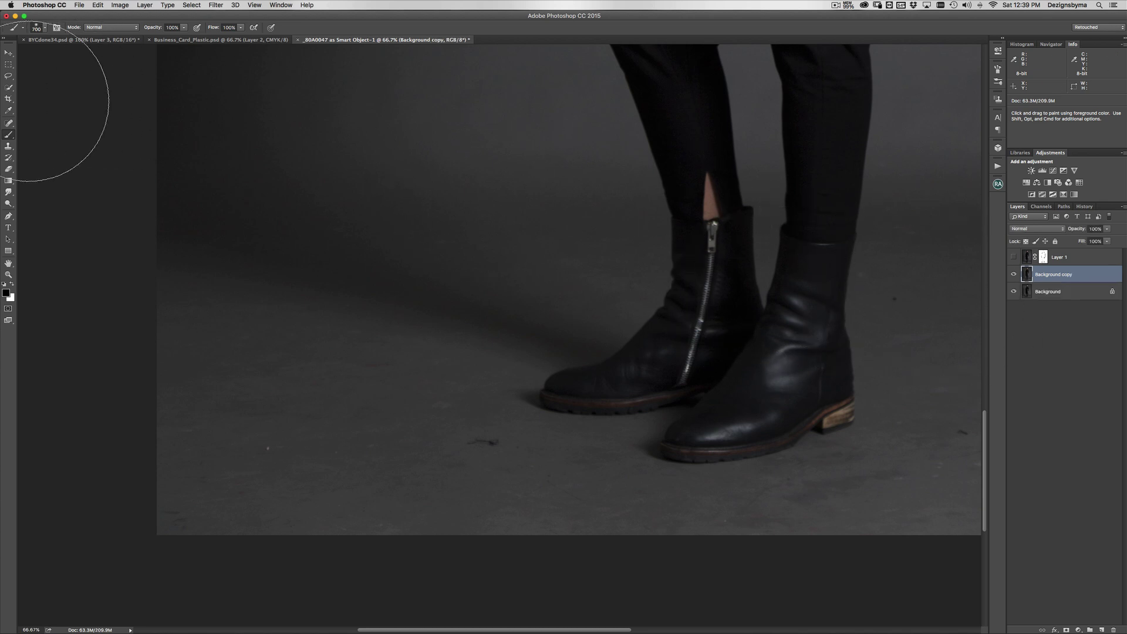
right_click(9, 123)
left_click(32, 140)
mouse_move(478, 439)
left_mouse_down()
mouse_move(485, 448)
mouse_move(467, 443)
mouse_move(473, 453)
left_mouse_up()
left_click_drag(279, 458, 271, 443)
left_click_drag(188, 428, 199, 420)
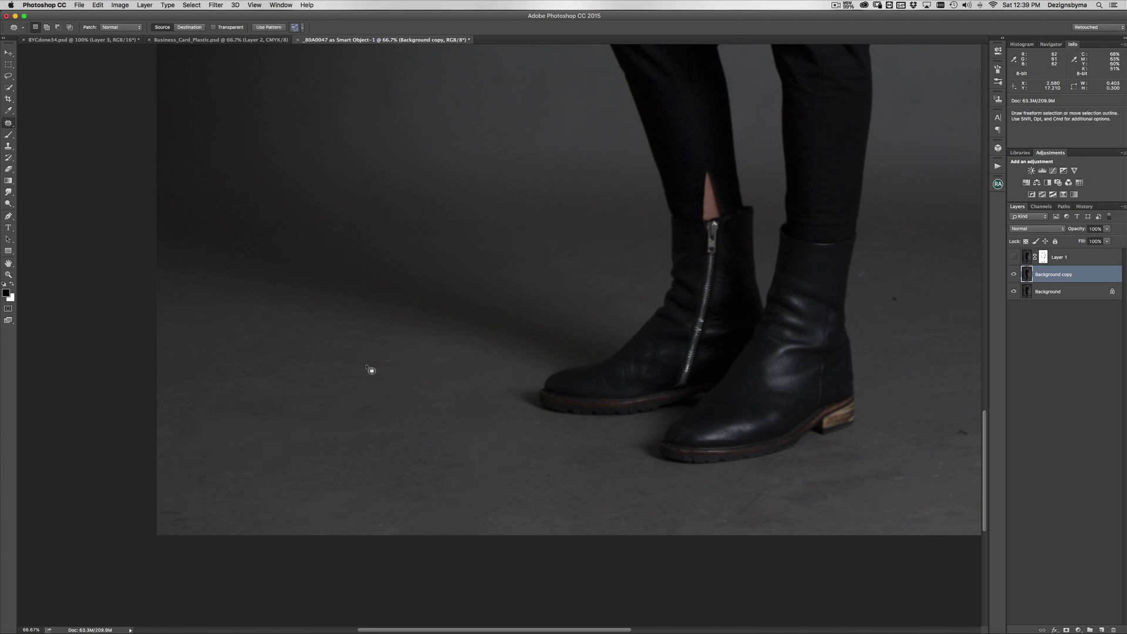
left_click_drag(370, 372, 305, 376)
mouse_move(179, 516)
left_mouse_down()
mouse_move(199, 526)
mouse_move(173, 514)
left_mouse_up()
mouse_move(559, 473)
left_mouse_down()
mouse_move(583, 503)
mouse_move(534, 464)
left_mouse_up()
mouse_move(735, 507)
left_mouse_down()
mouse_move(770, 481)
mouse_move(754, 521)
mouse_move(735, 509)
left_mouse_up()
mouse_move(462, 405)
left_mouse_down()
mouse_move(425, 400)
mouse_move(458, 402)
left_mouse_up()
left_click_drag(330, 463, 335, 455)
mouse_move(296, 511)
left_mouse_down()
mouse_move(284, 528)
mouse_move(298, 513)
left_mouse_up()
mouse_move(381, 512)
left_mouse_down()
mouse_move(359, 533)
mouse_move(354, 522)
left_mouse_up()
key("super+minus")
key("super+minus")
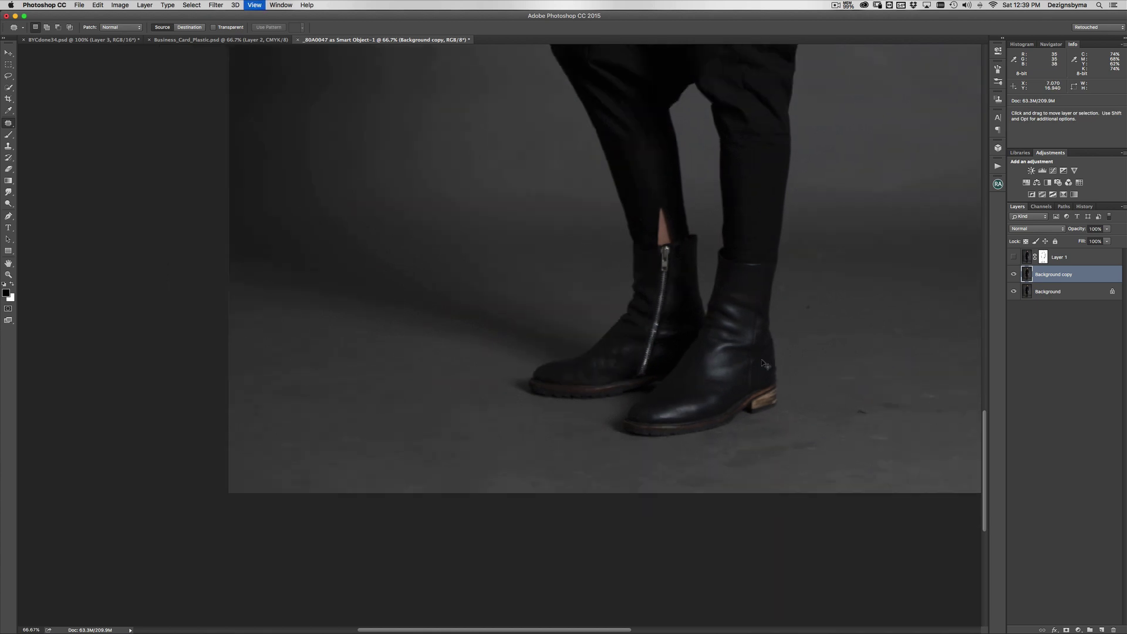
key("super+minus")
key("super+plus")
key("super+plus")
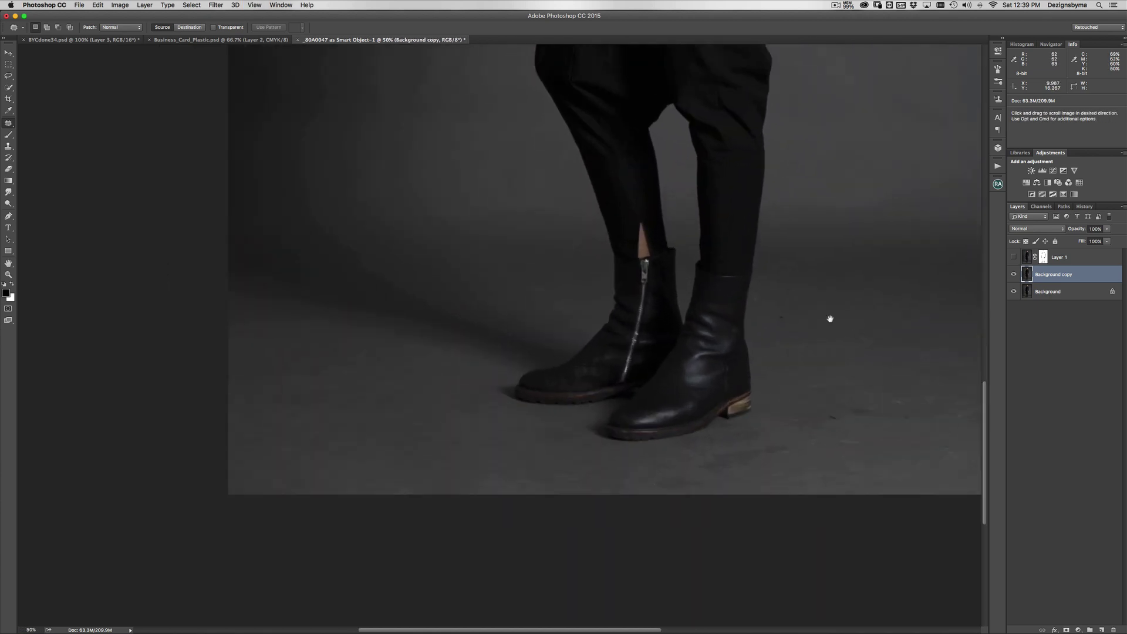
mouse_move(810, 335)
left_mouse_down()
mouse_move(686, 356)
mouse_move(577, 323)
left_mouse_up()
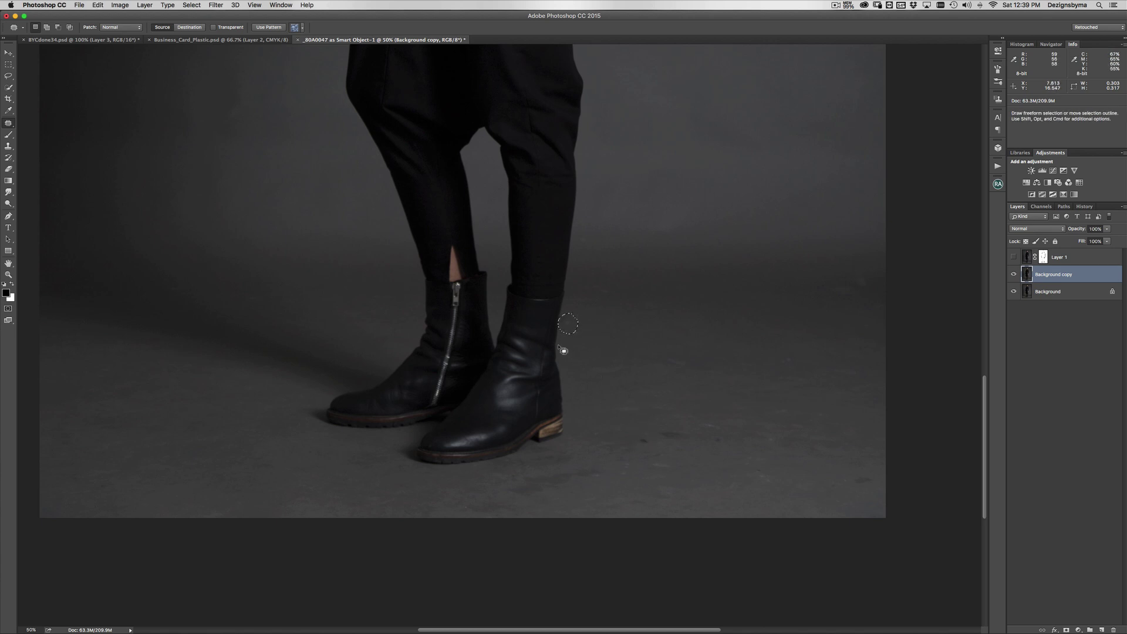
key("super+d")
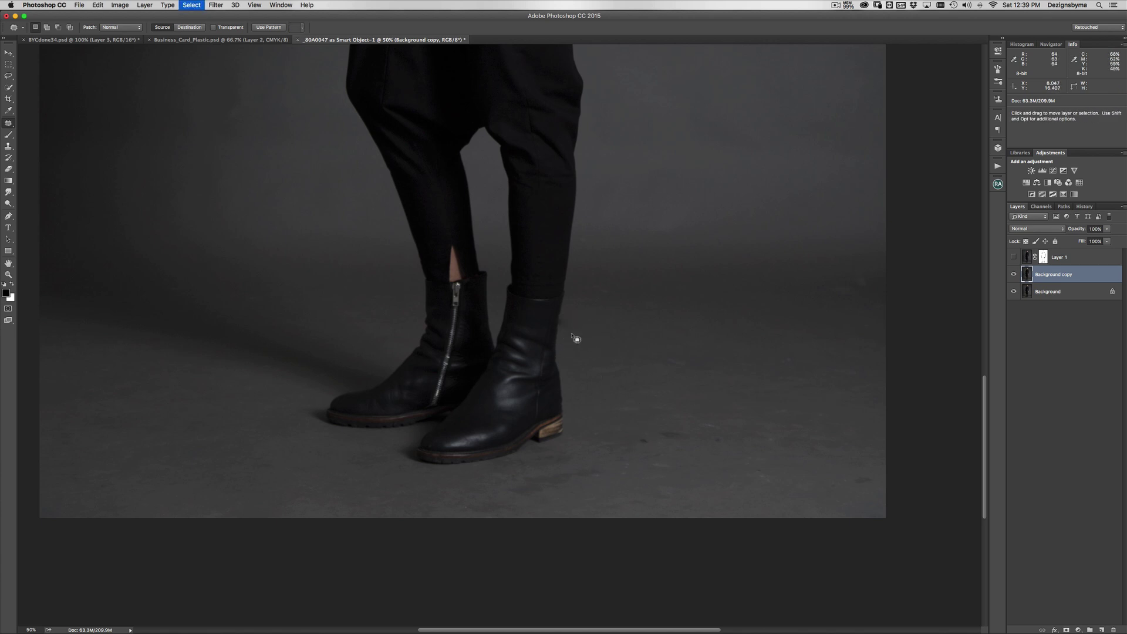
mouse_move(668, 446)
left_mouse_down()
mouse_move(653, 447)
mouse_move(659, 438)
left_mouse_up()
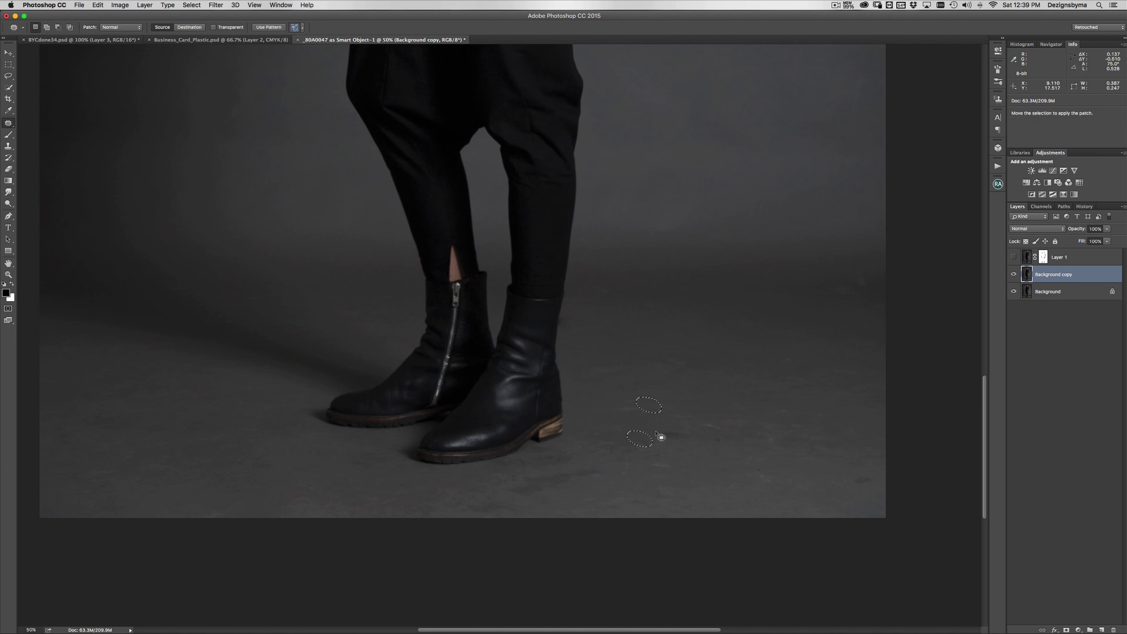
left_click_drag(687, 396, 721, 440)
left_click(697, 427)
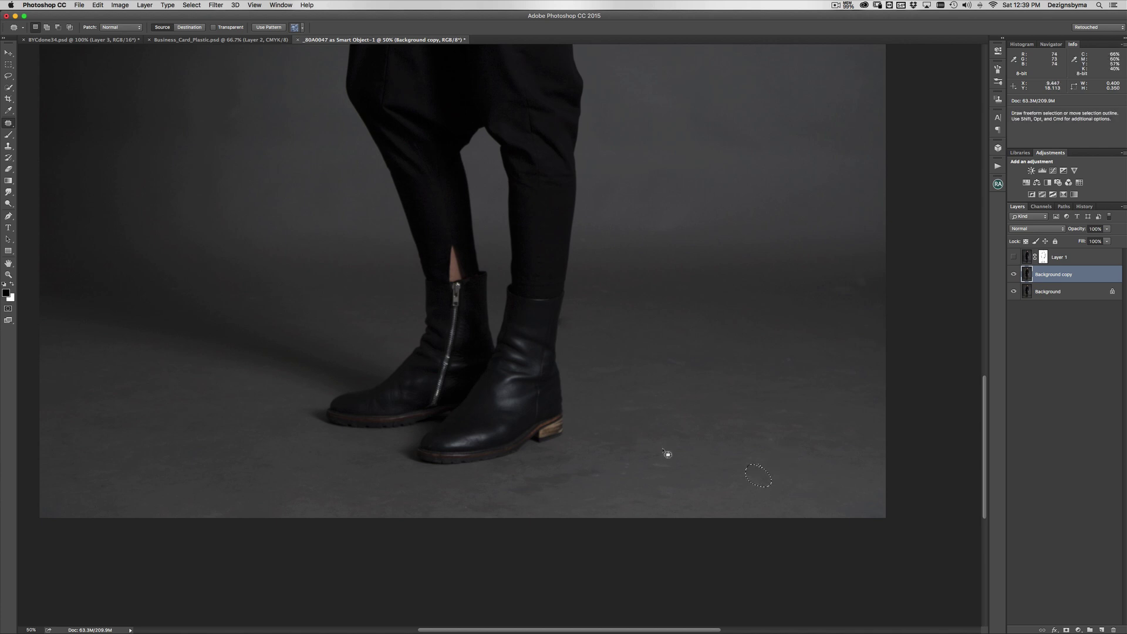
left_click_drag(667, 452, 660, 445)
mouse_move(777, 433)
left_mouse_down()
mouse_move(781, 446)
mouse_move(756, 444)
left_mouse_up()
key("super+d")
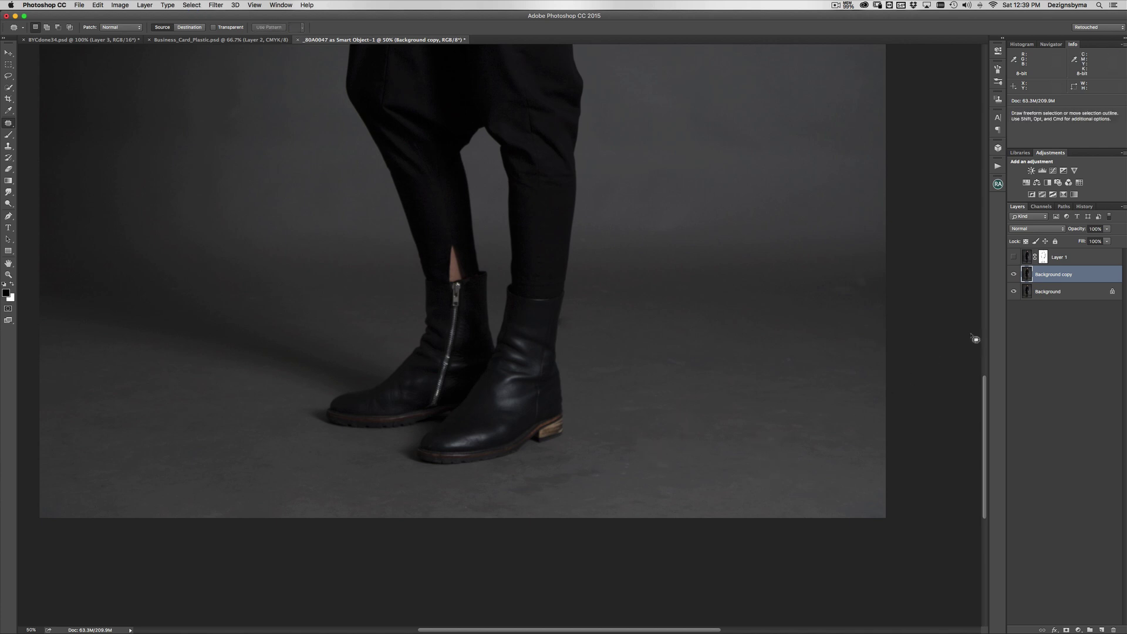
key("super+minus")
left_click_drag(1049, 276, 1113, 629)
- Show Layer 1 again, make it active and lower its fill to 90%
left_click(1013, 258)
key("super+minus")
key("super+minus")
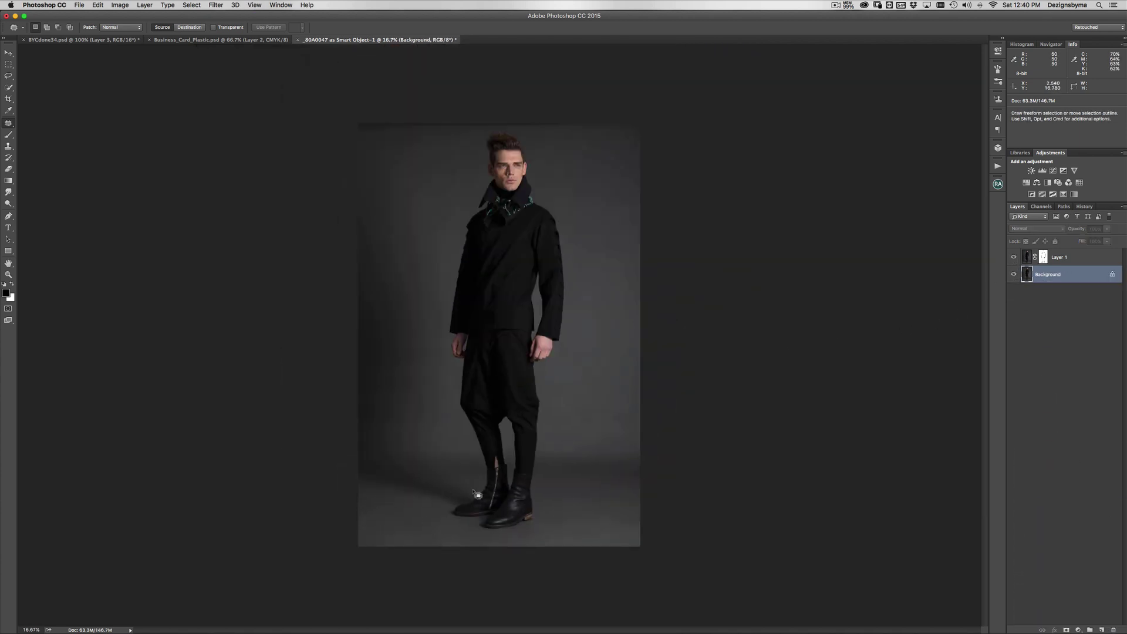
left_click(1078, 259)
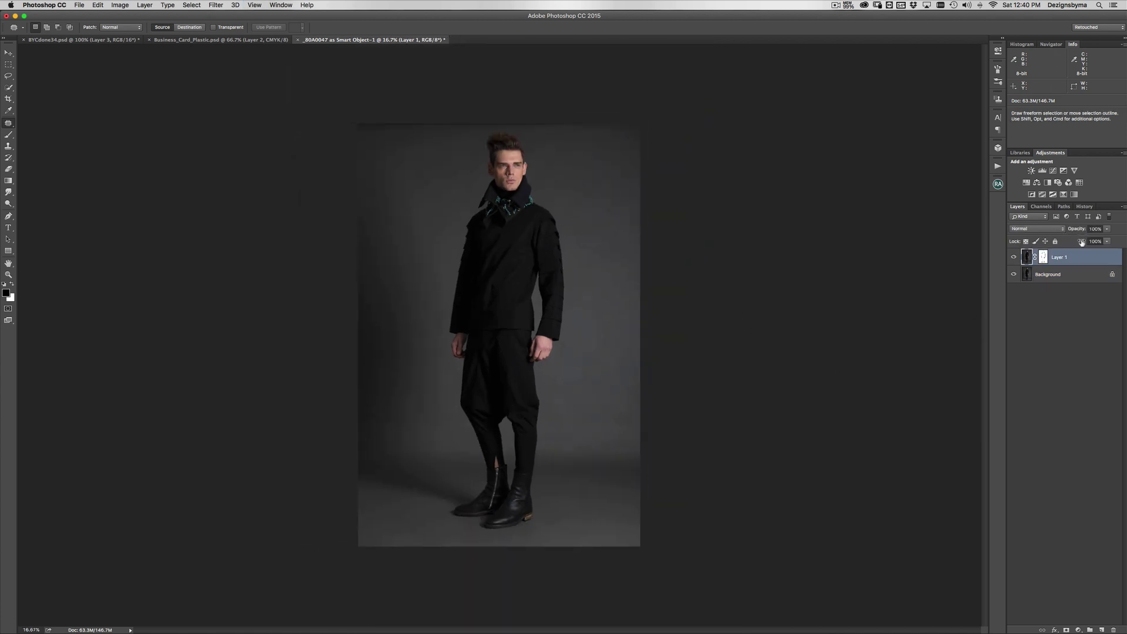
left_click_drag(1081, 242, 1082, 242)
- Zoom in to 33.33% on the legs to inspect the retouched floor
key("super+0")
key("super+minus")
key("super+plus")
scroll(667, 368, "down", 2)
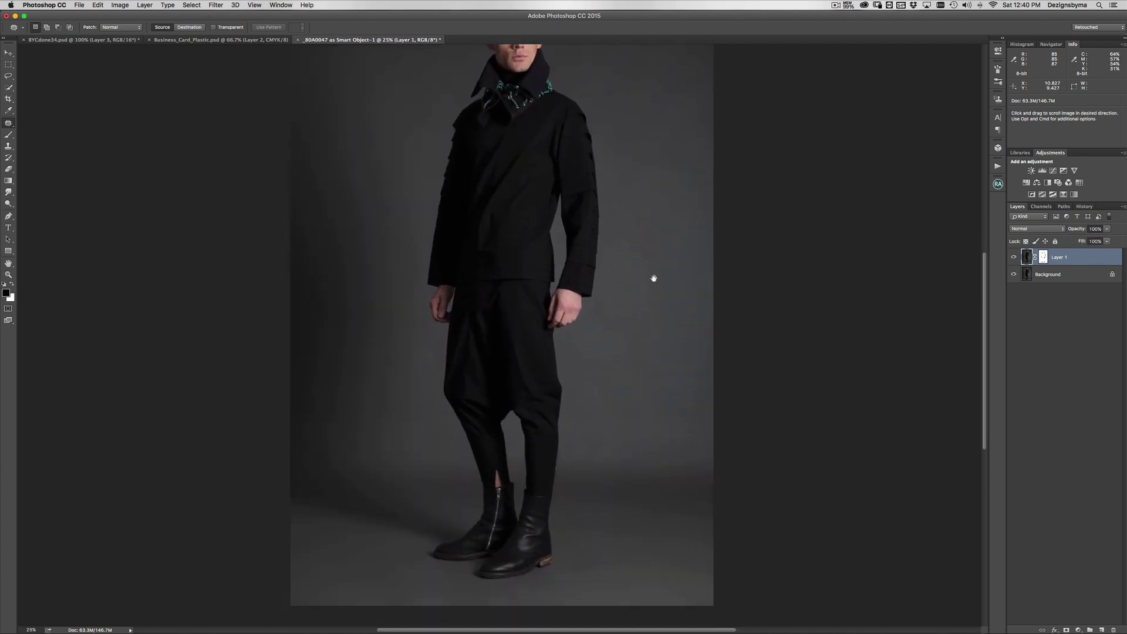
key("super+plus")
scroll(673, 377, "down", 3)
scroll(673, 377, "left", 1)
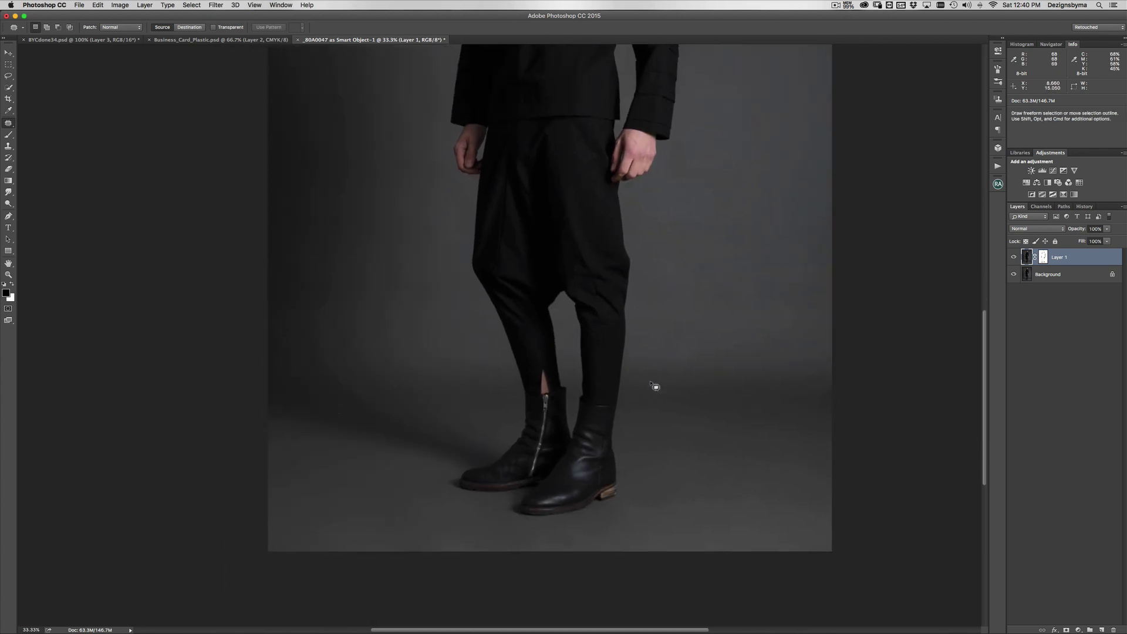
key("super+plus")
key("super+minus")
key("super+minus")
key("super+minus")
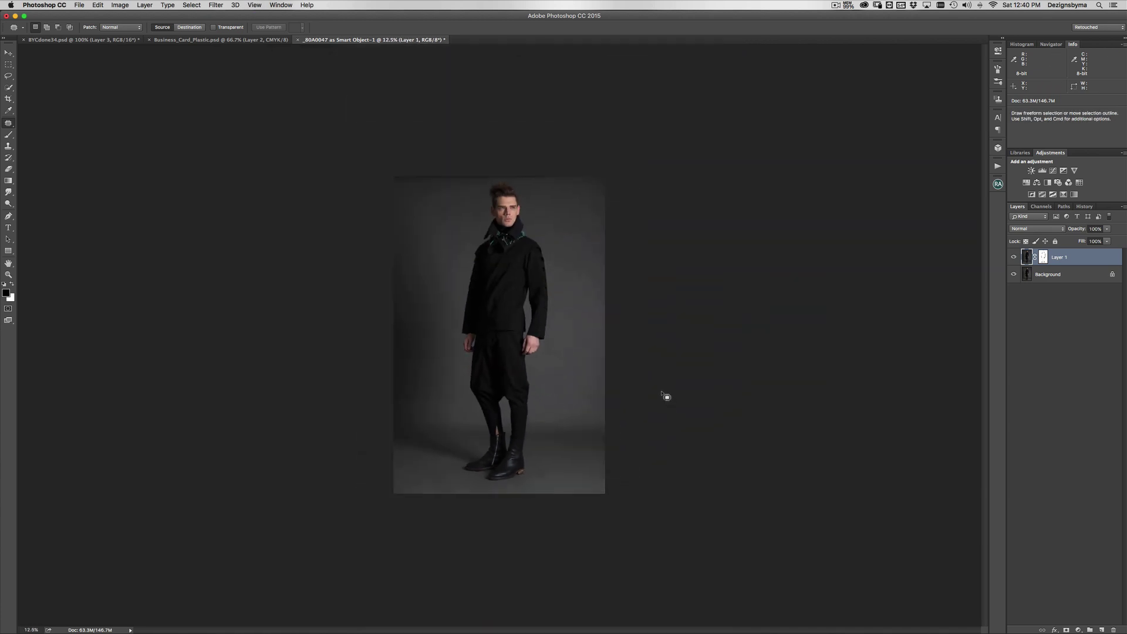
key("super+plus")
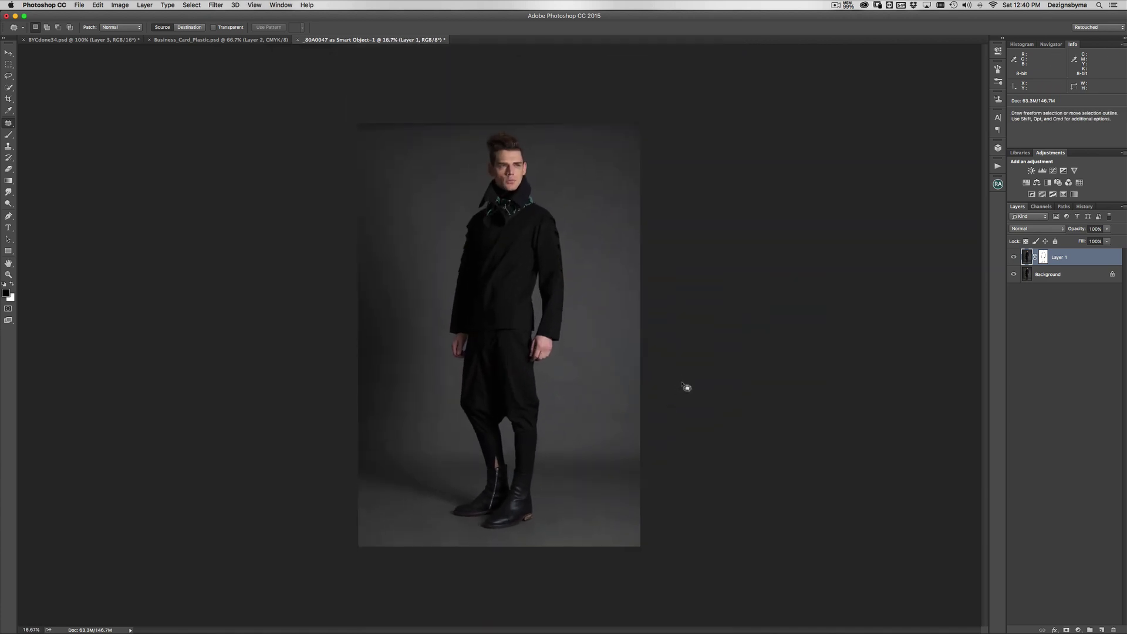
- Toggle the retouched layer's visibility repeatedly to compare before and after with the original
left_click(1013, 258)
left_click(1012, 258)
left_click(1013, 258)
left_click(1013, 259)
left_click(1013, 274)
left_click(1013, 274)
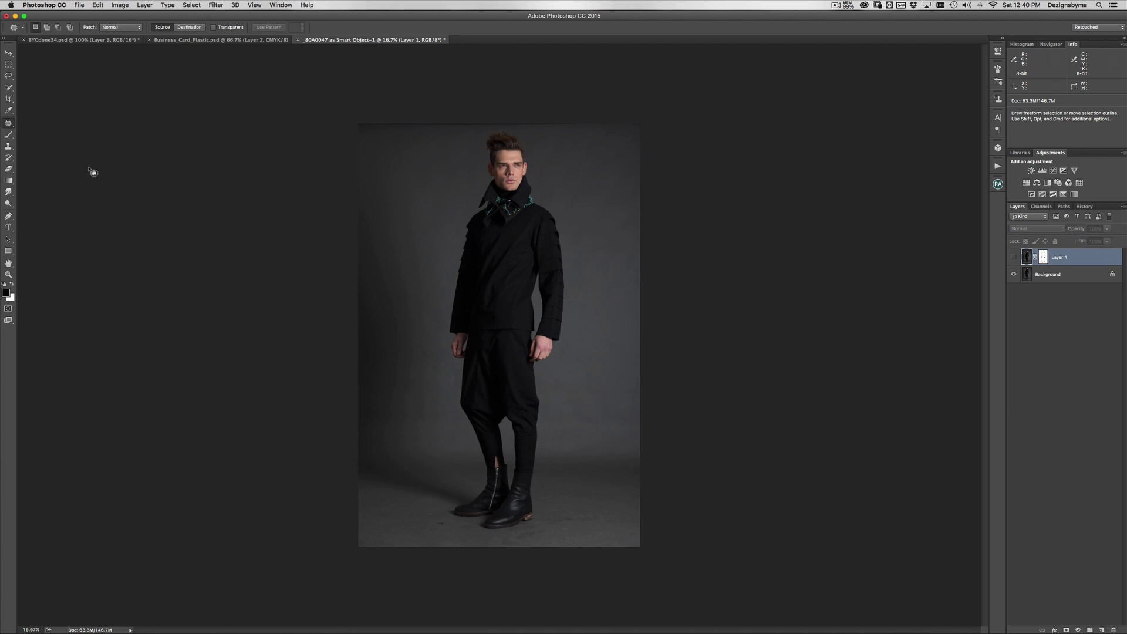
- Switch to the Quick Selection tool and duplicate the Background layer with Cmd+J
left_click(10, 126)
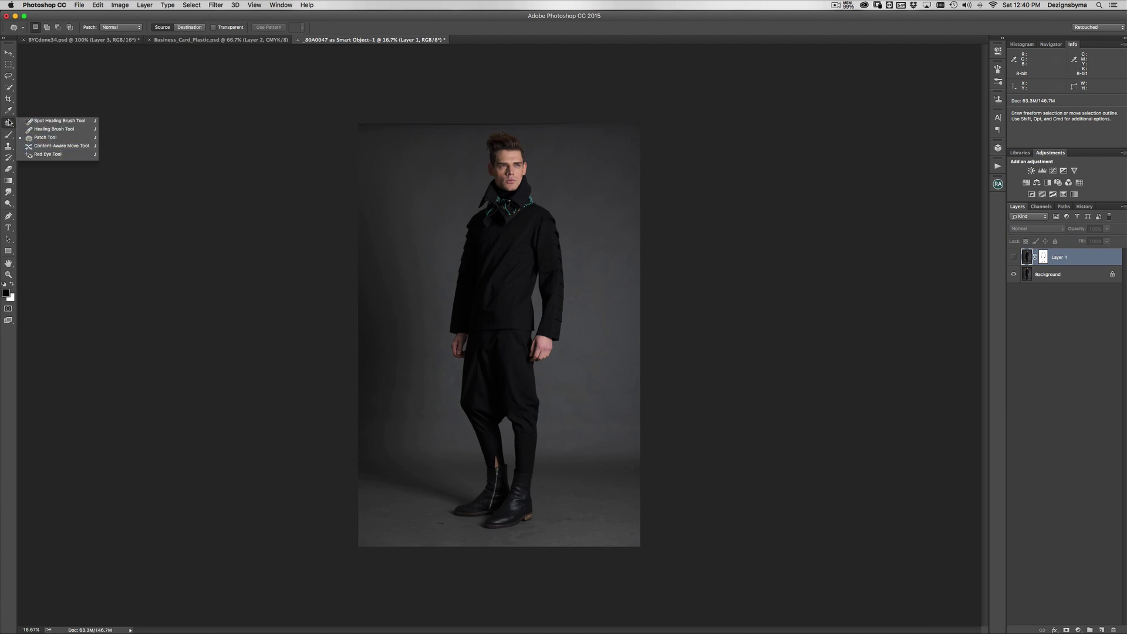
left_click(35, 138)
left_click(9, 87)
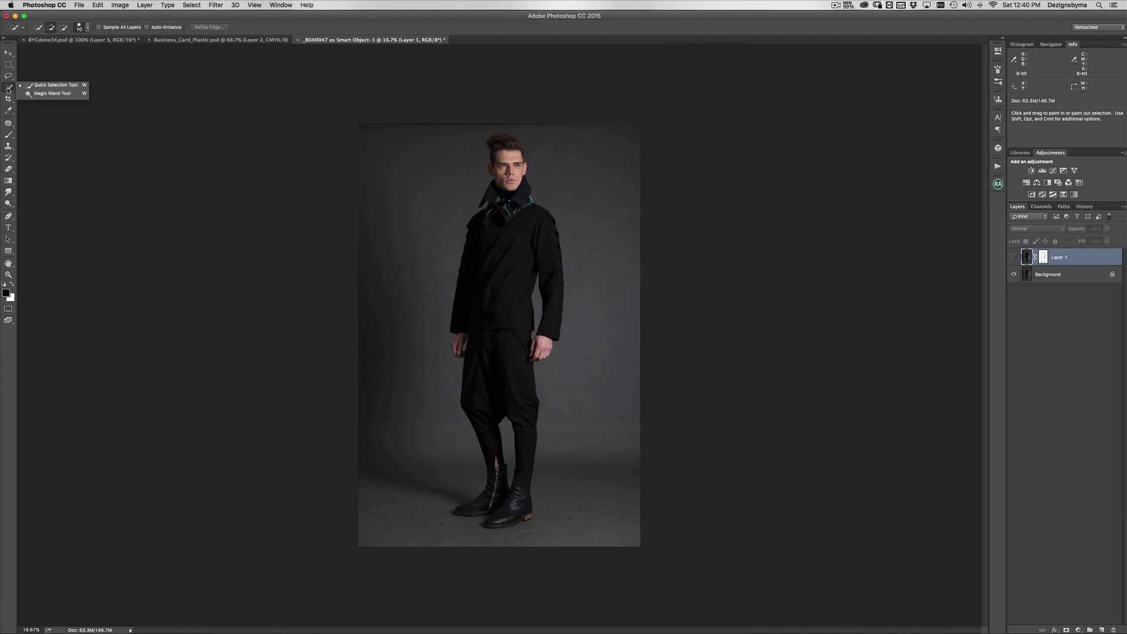
left_click(1065, 275)
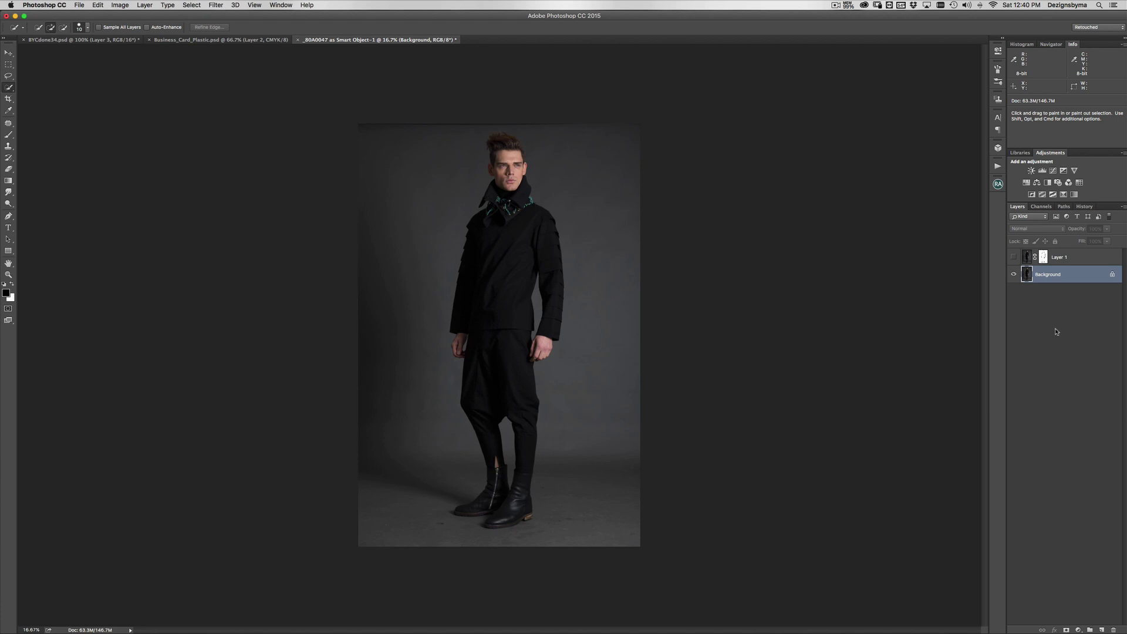
key("super+j")
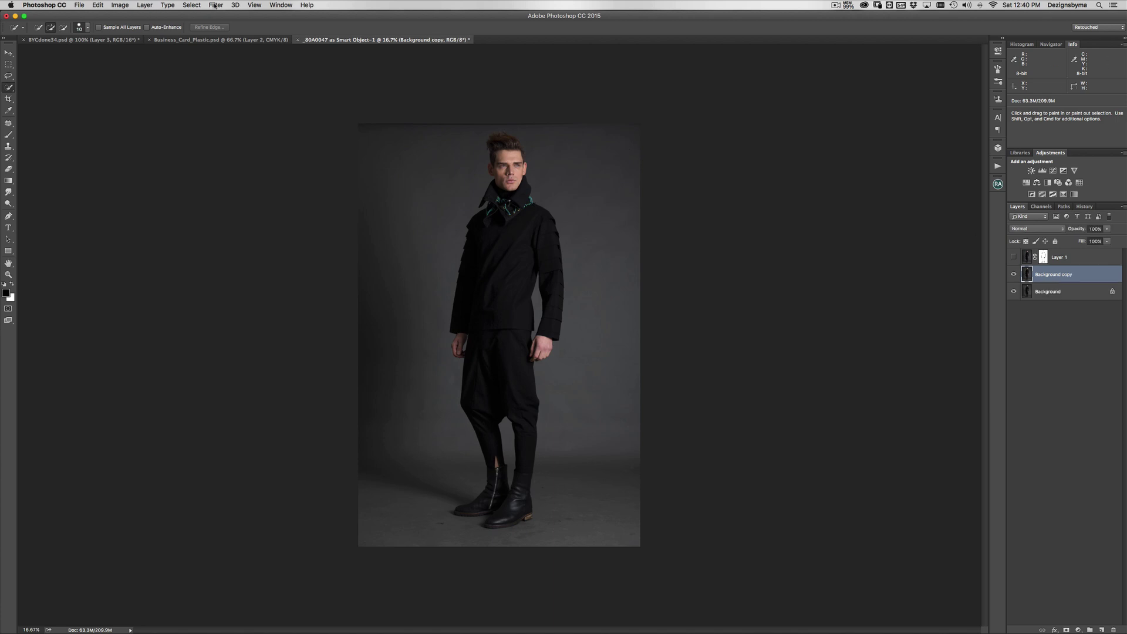
- Open Select > Color Range on the Background copy
left_click(213, 4)
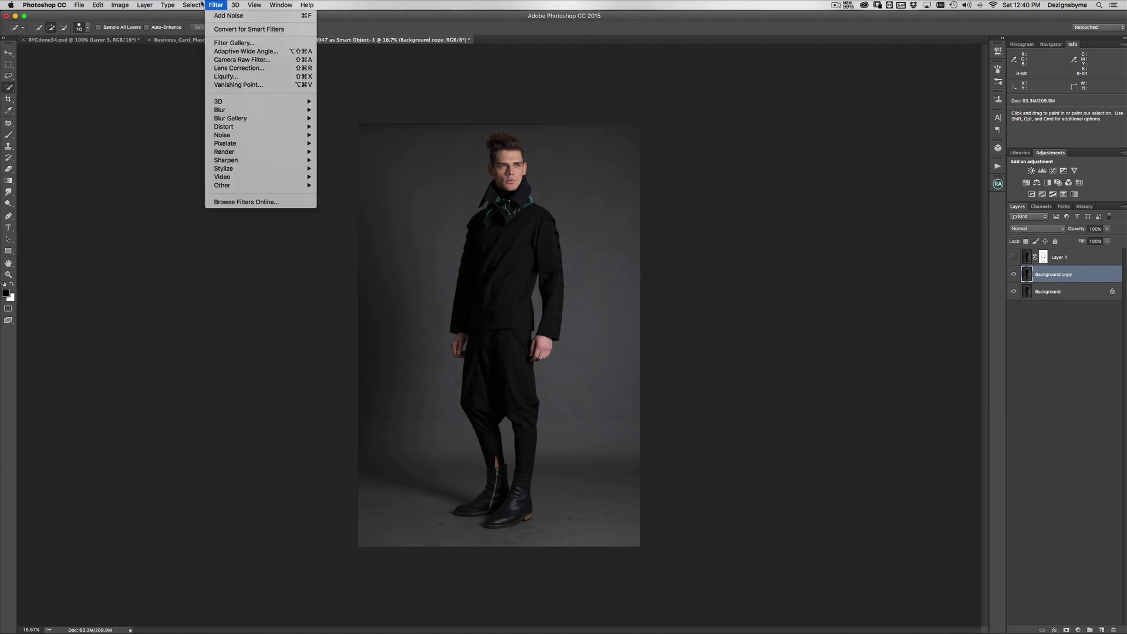
mouse_move(188, 5)
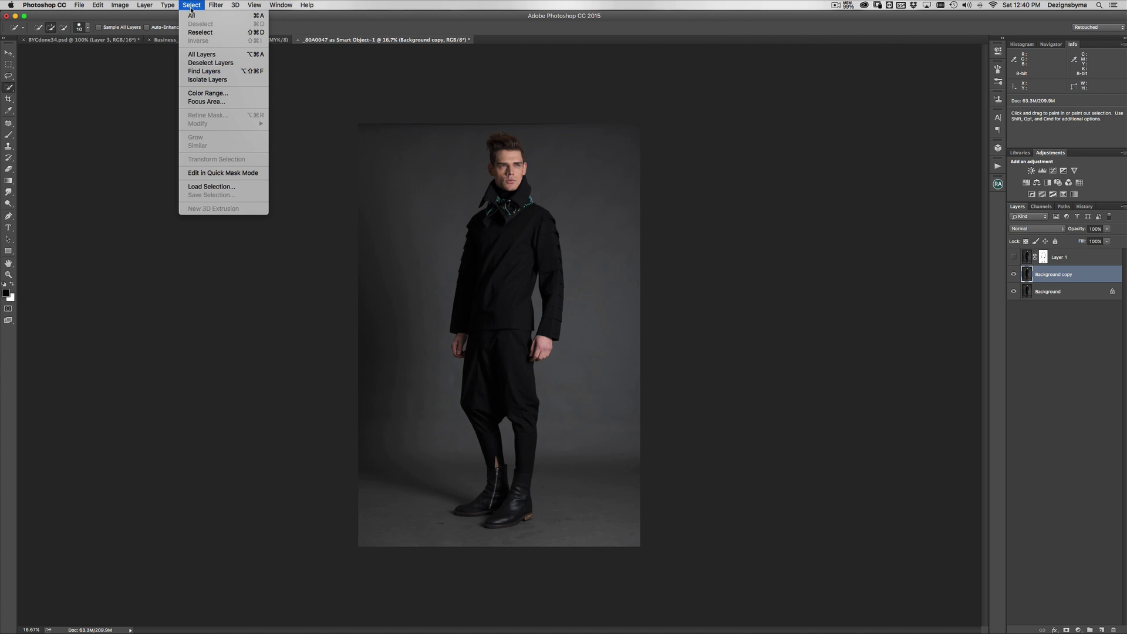
left_click(207, 94)
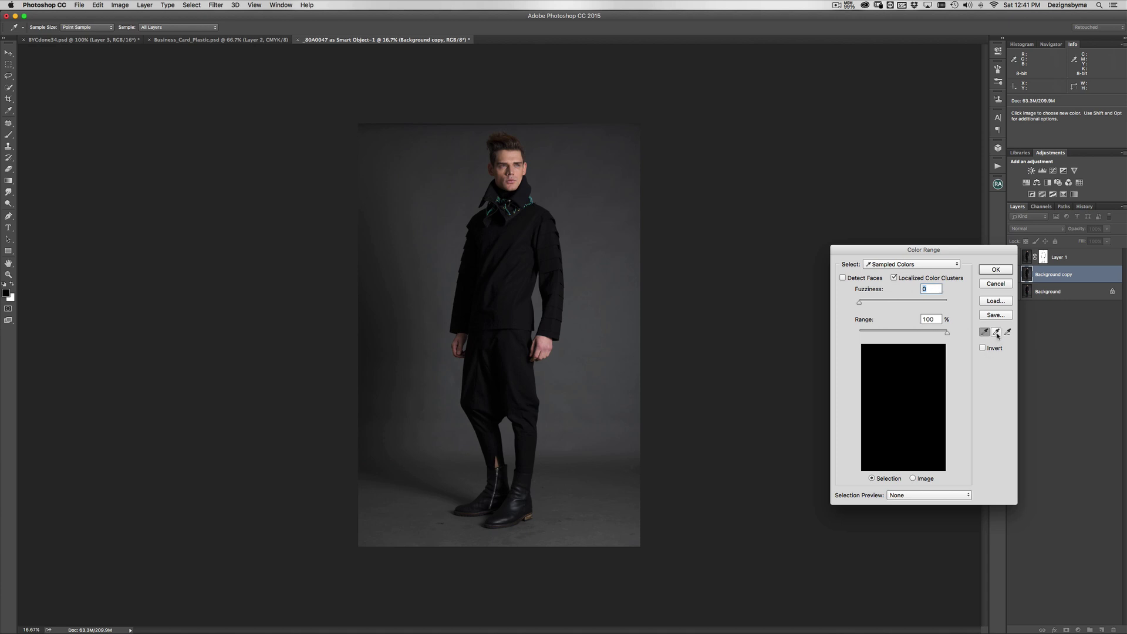
- Choose the Add to Sample eyedropper and set Fuzziness to 27
left_click(996, 332)
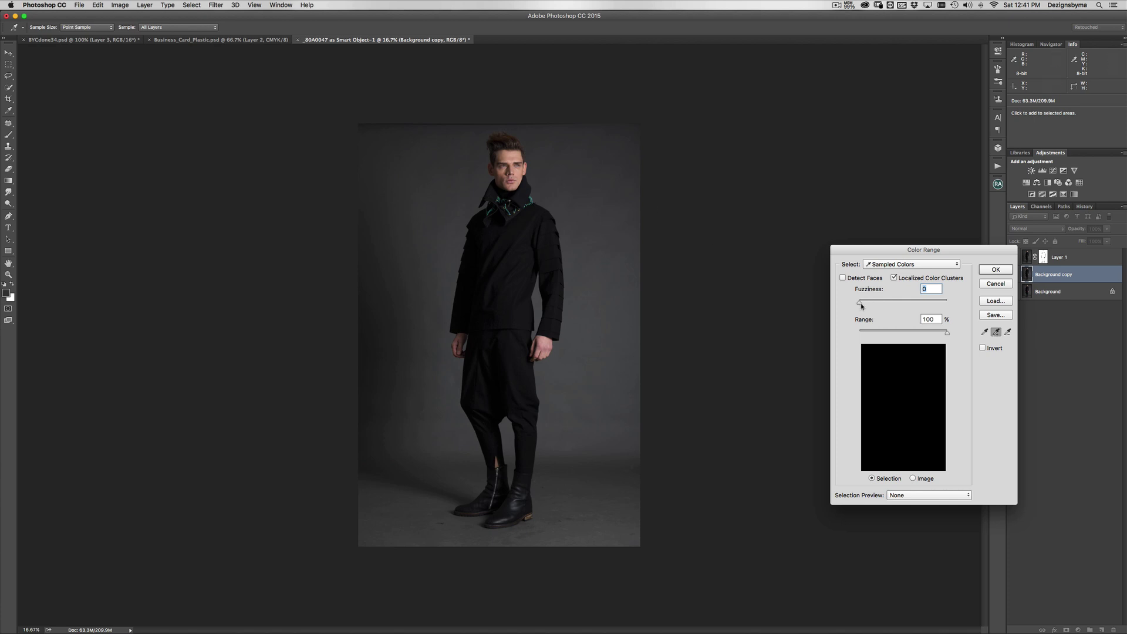
left_click_drag(860, 305, 871, 304)
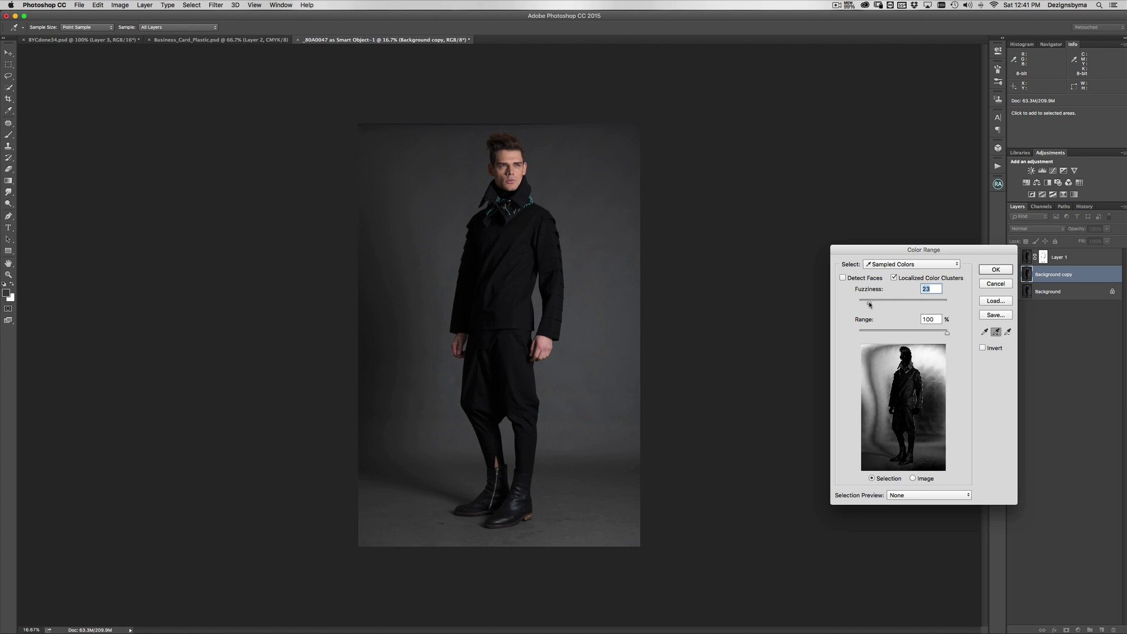
left_click_drag(870, 304, 871, 304)
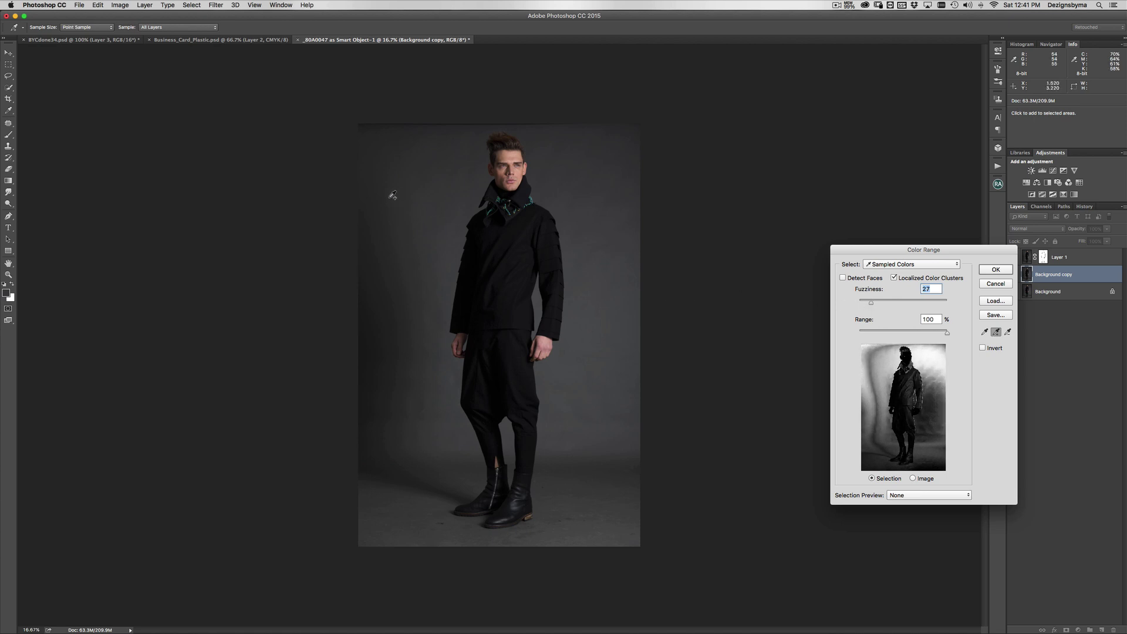
- Sample the grey backdrop on both sides of and above the man
left_click(377, 256)
left_click(386, 383)
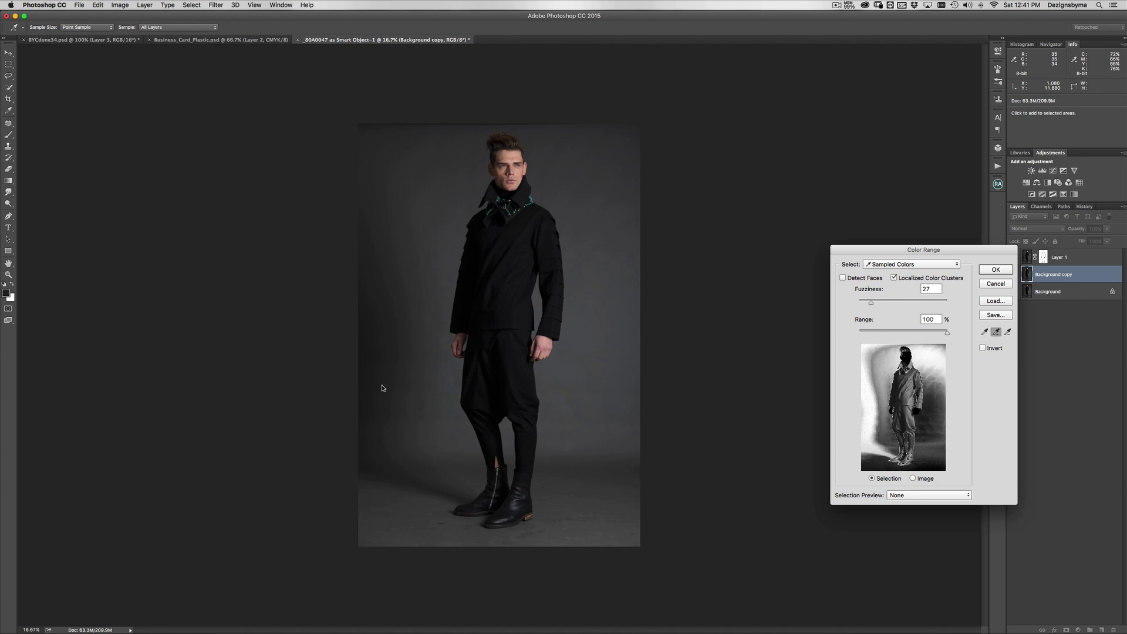
left_click(445, 378)
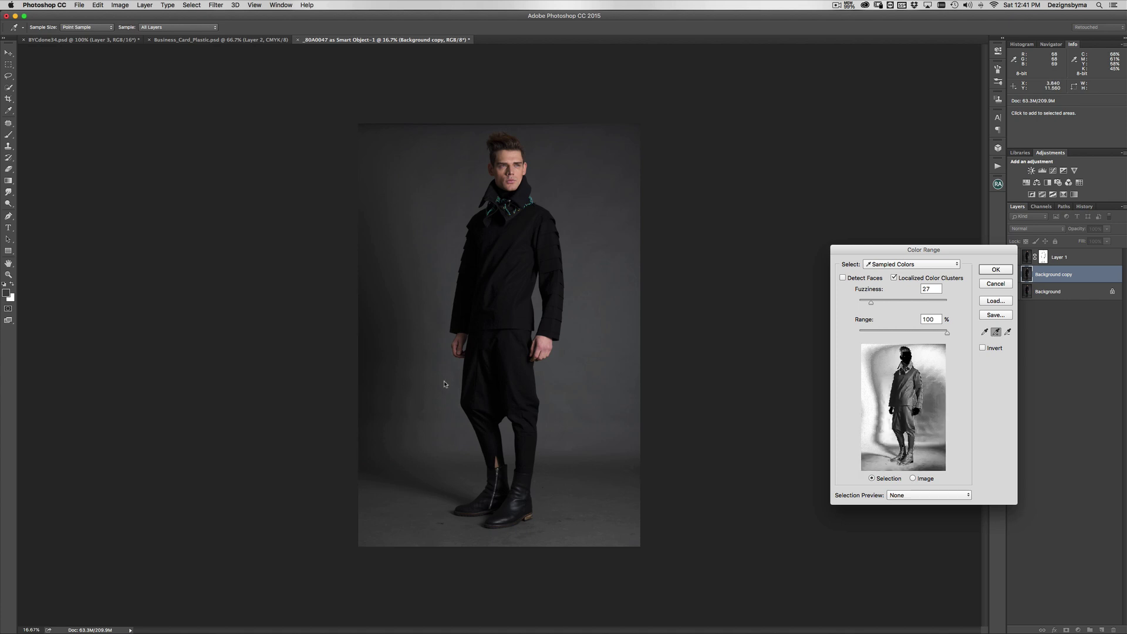
left_click(563, 446)
left_click(599, 457)
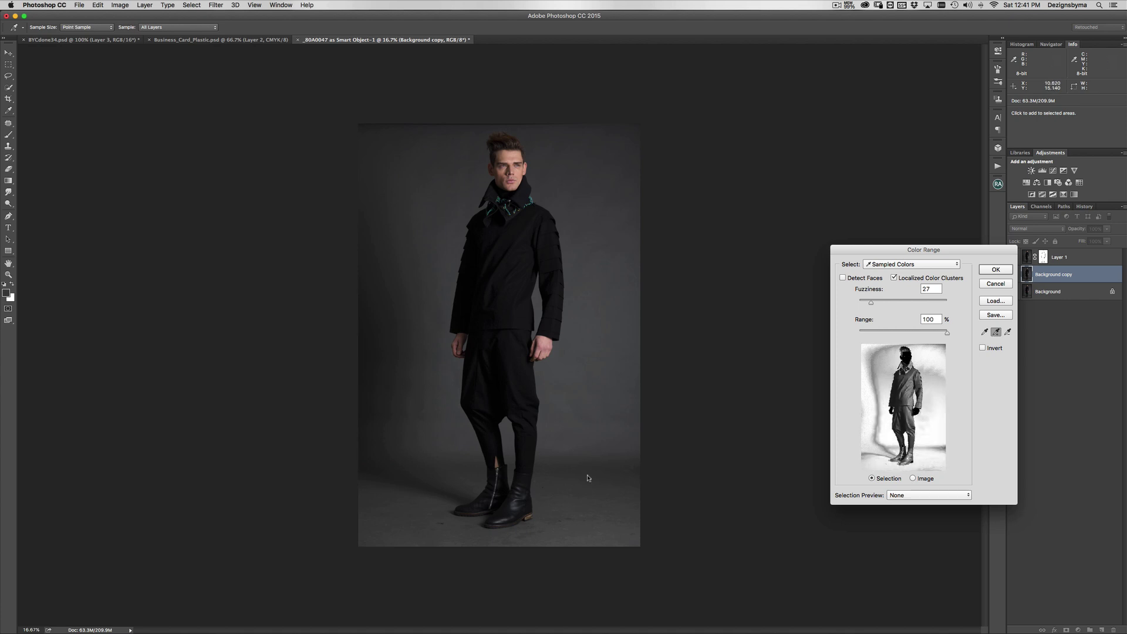
left_click(435, 407)
left_click(408, 221)
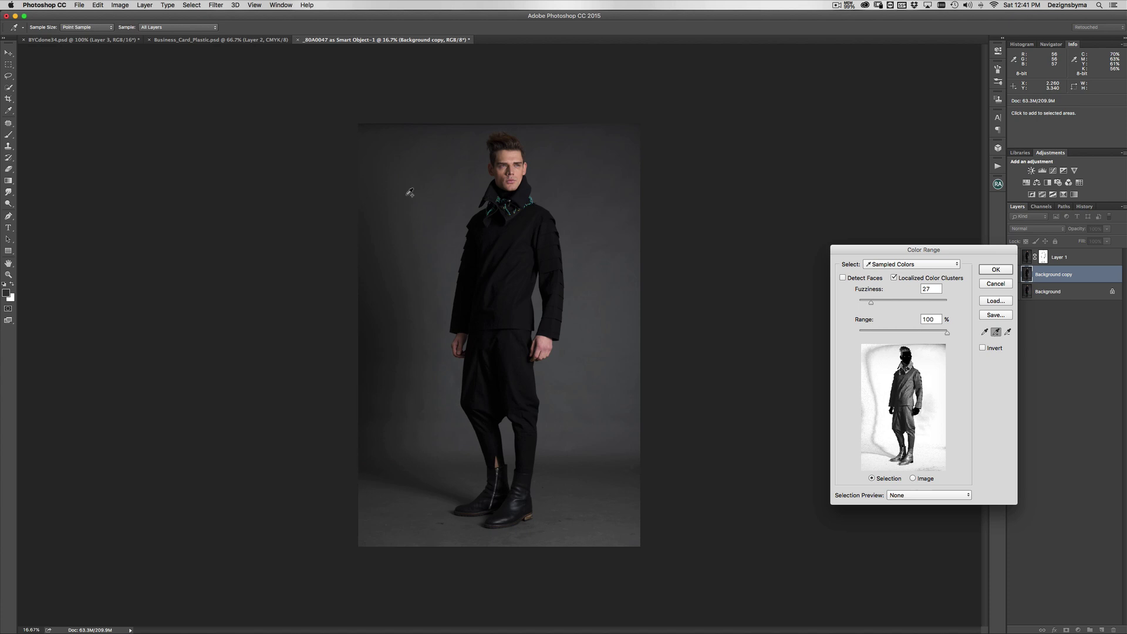
left_click(399, 160)
left_click(382, 138)
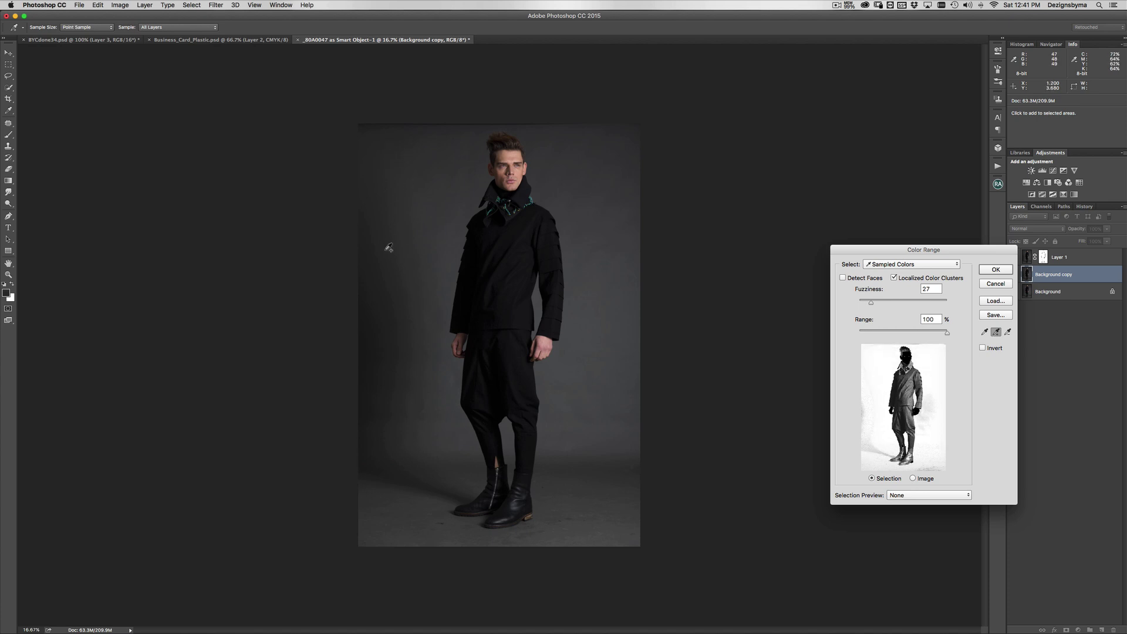
left_click(373, 340)
- Add the backdrop and floor around the boots to the sample
left_click(376, 449)
left_click(431, 486)
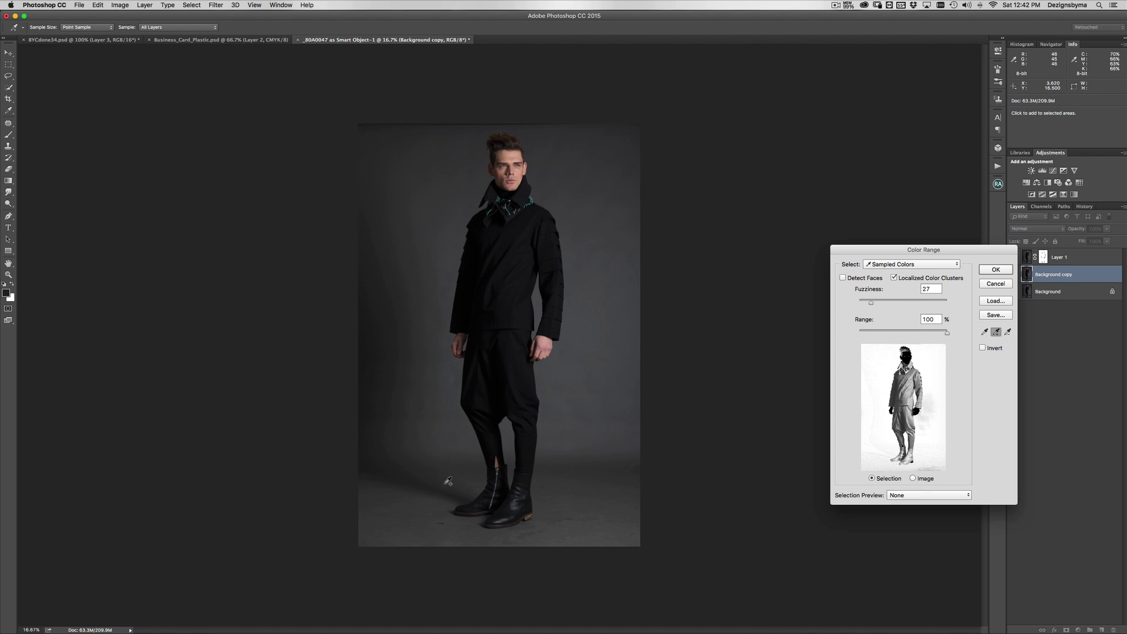
left_click(569, 515)
left_click(598, 543)
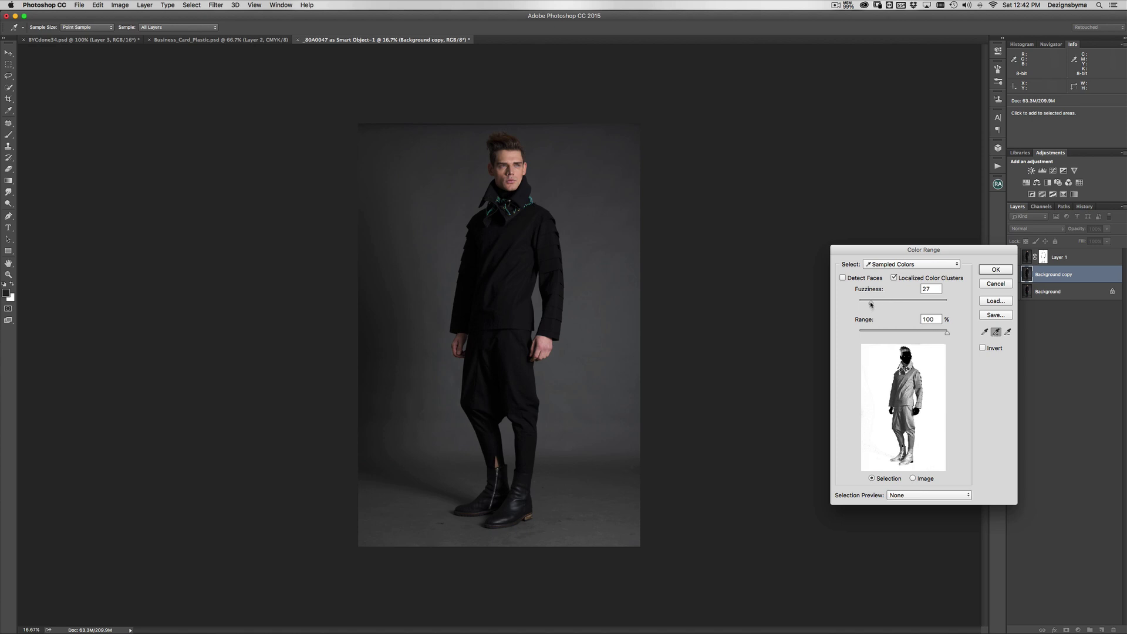
- Lower Fuzziness to 7, resample the backdrop beside the jacket, then raise Fuzziness to 9
left_click_drag(870, 303, 866, 304)
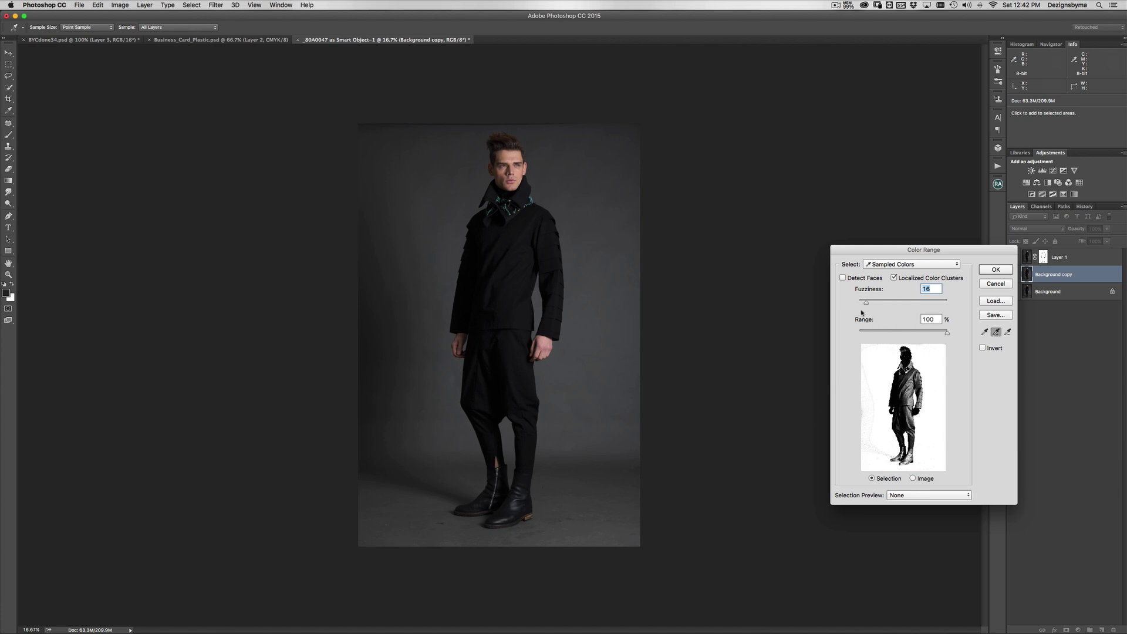
left_click_drag(865, 302, 862, 306)
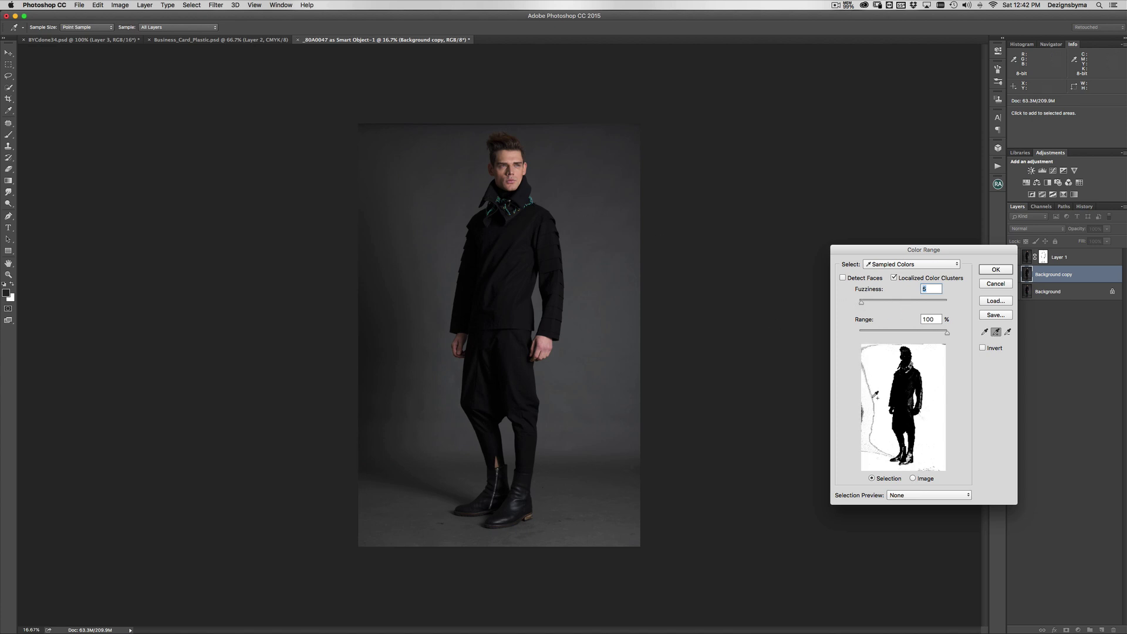
left_click(365, 325)
left_click(404, 368)
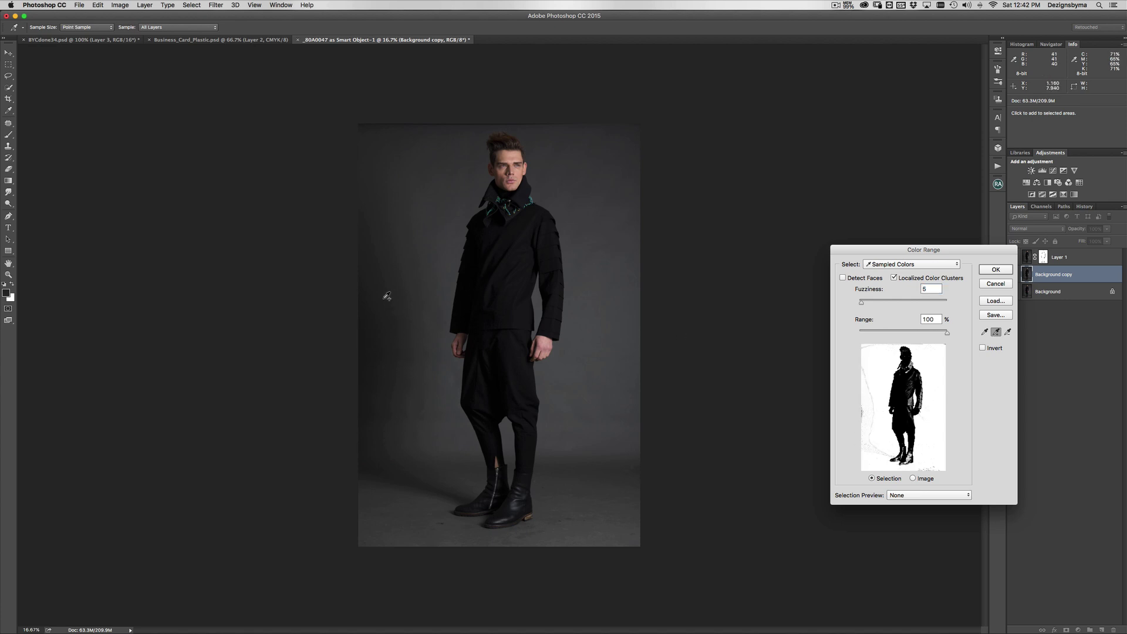
left_click(367, 352)
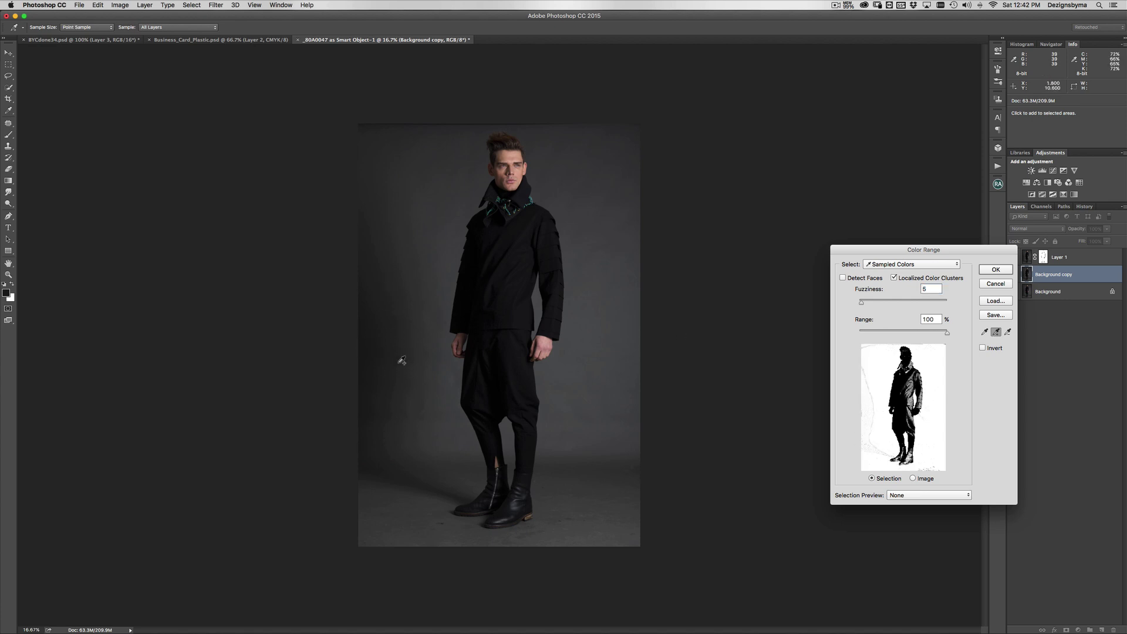
left_click(366, 376)
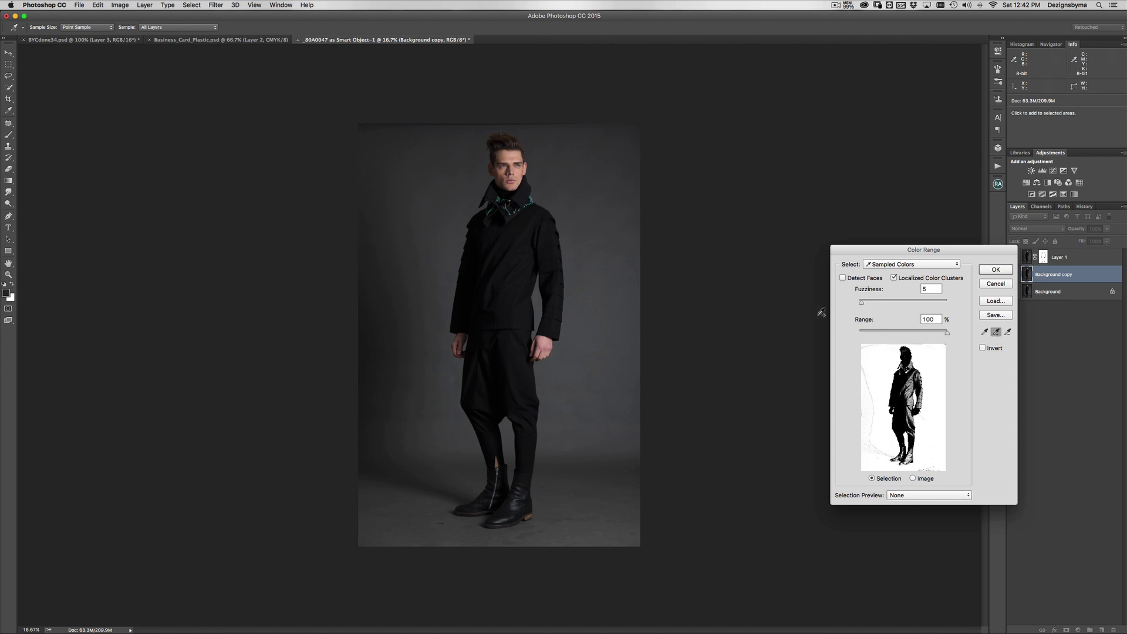
left_click_drag(861, 303, 858, 302)
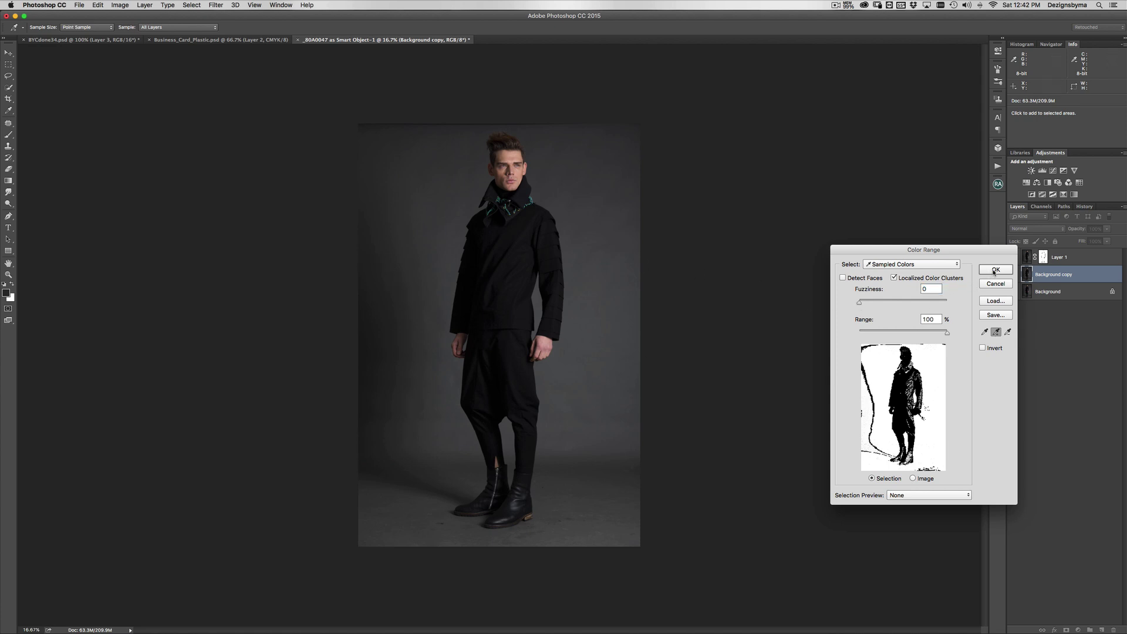
- Apply the Color Range selection, then clear it with Cmd+D
key("Return")
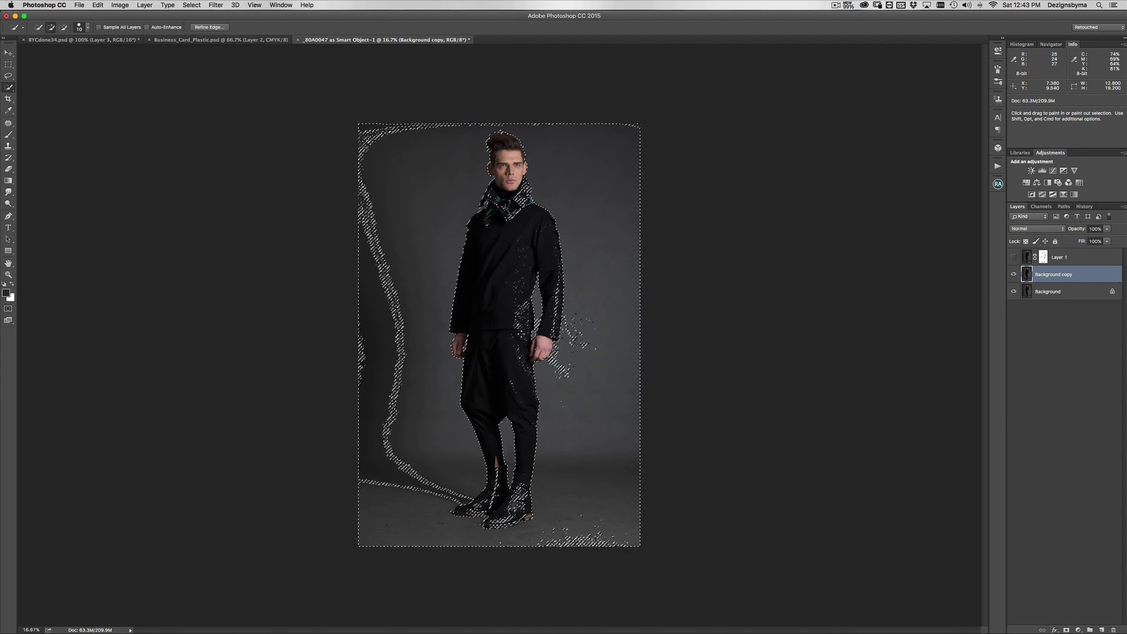
key("super+d")
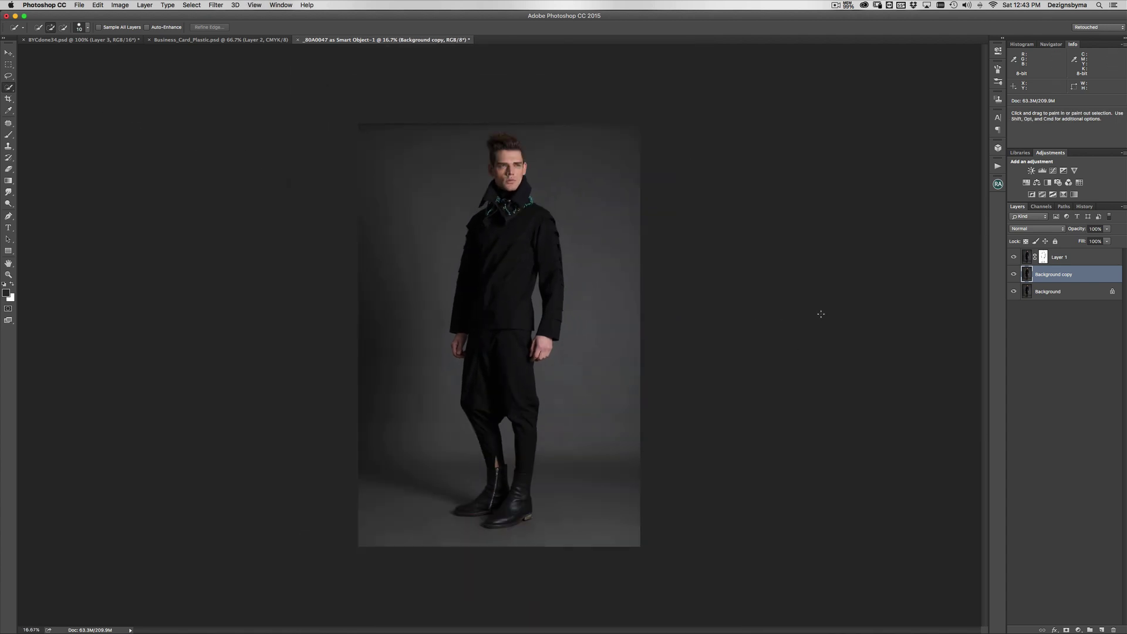
key("super+equal")
key("super+minus")
key("super+equal")
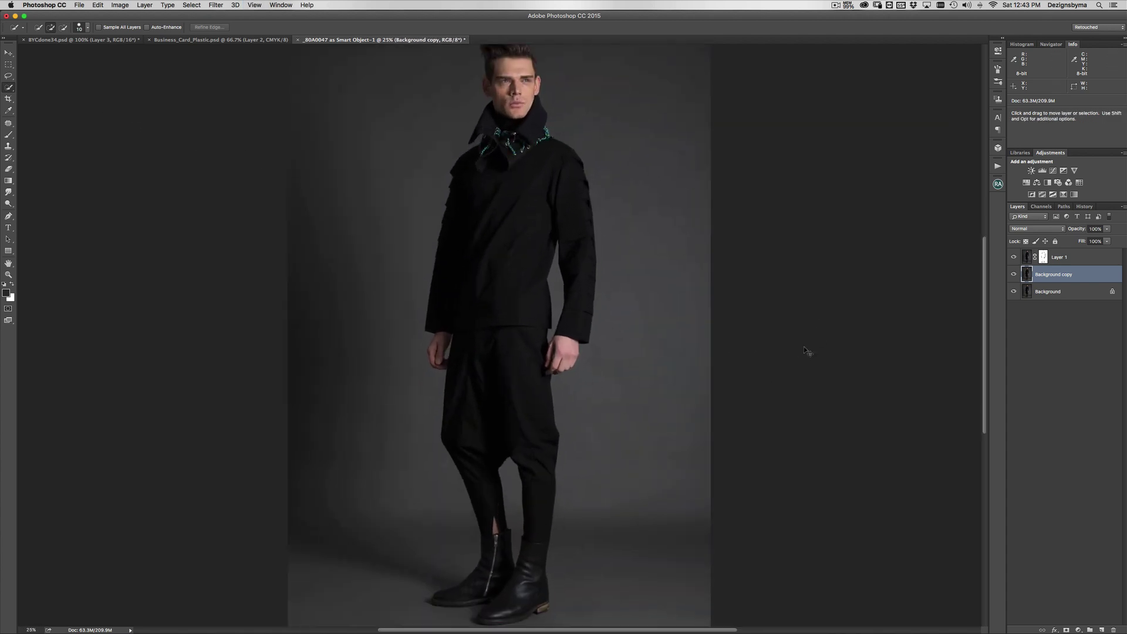
scroll(721, 280, "down", 3)
key("super+minus")
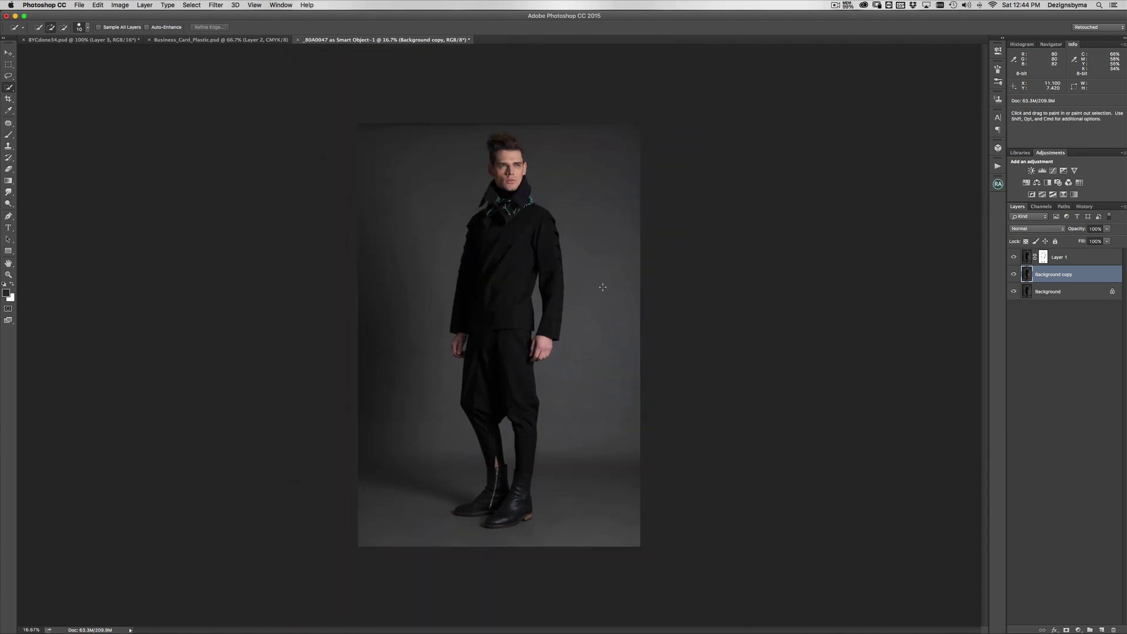